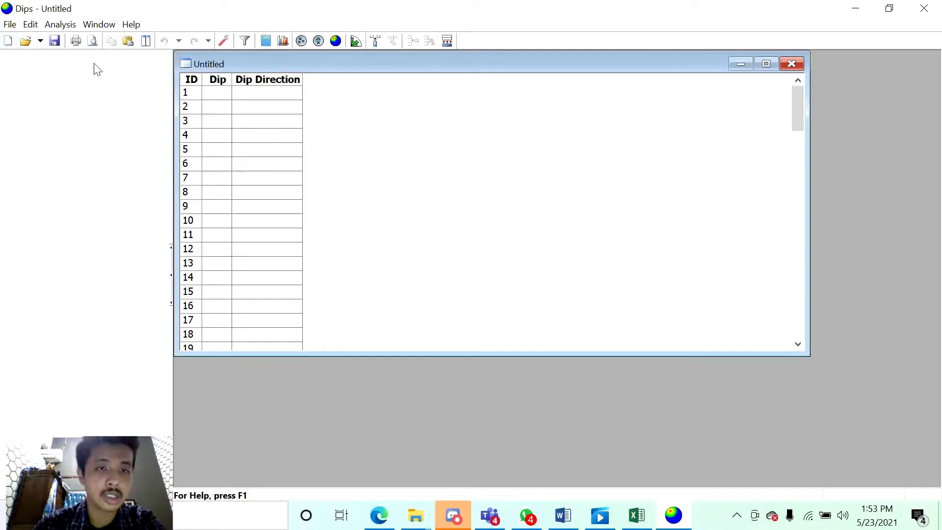
Paste the copied orientation data into the grid starting at the first Dip cell of row 1
{"action": "left_click", "coordinate": [216, 96]}
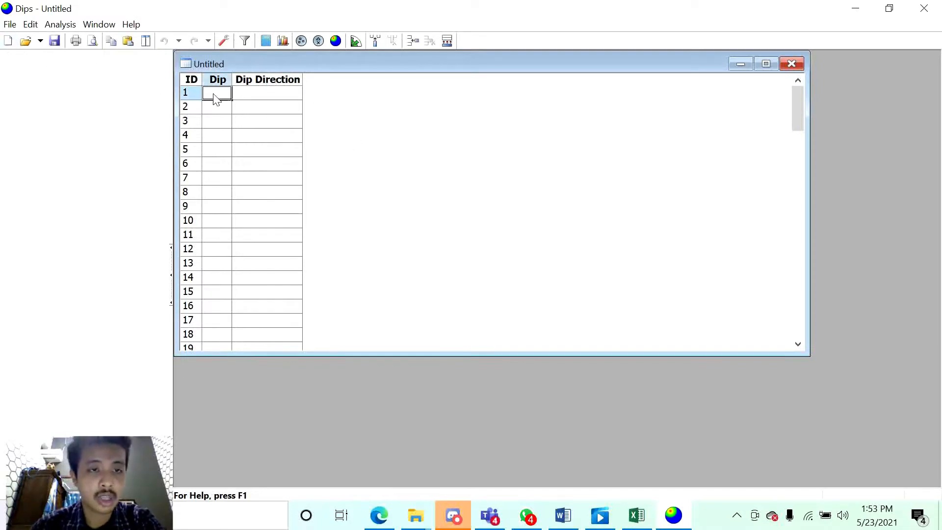
{"action": "right_click", "coordinate": [217, 98]}
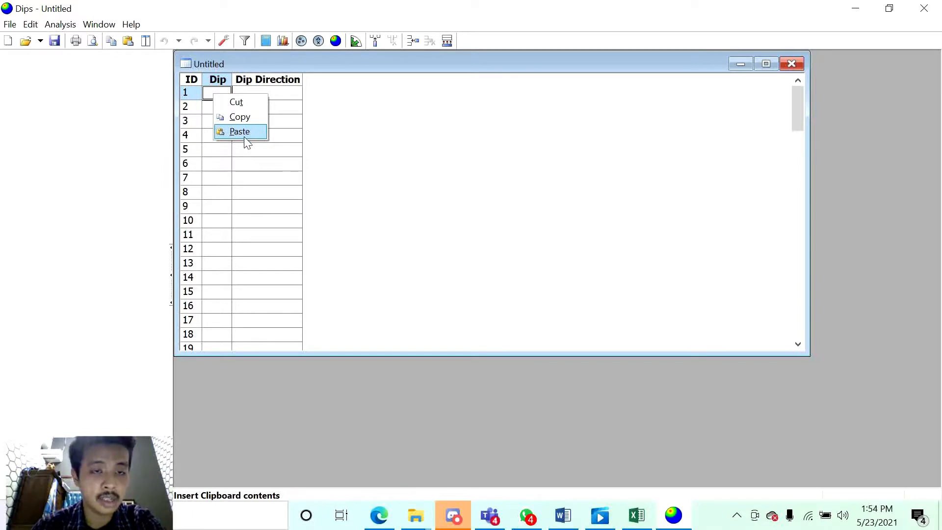
{"action": "left_click", "coordinate": [243, 132]}
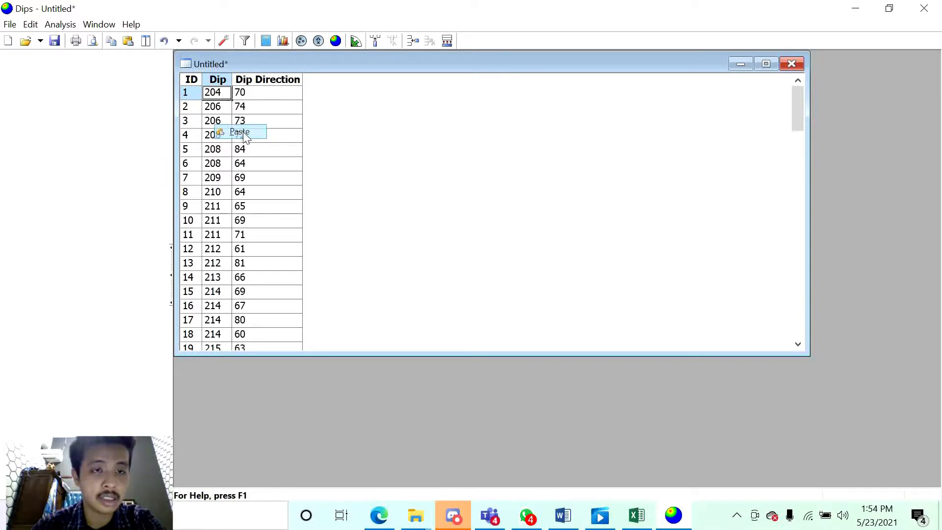
Set the project's global orientation format to Strike (Right) / Dip
{"action": "left_click", "coordinate": [226, 40]}
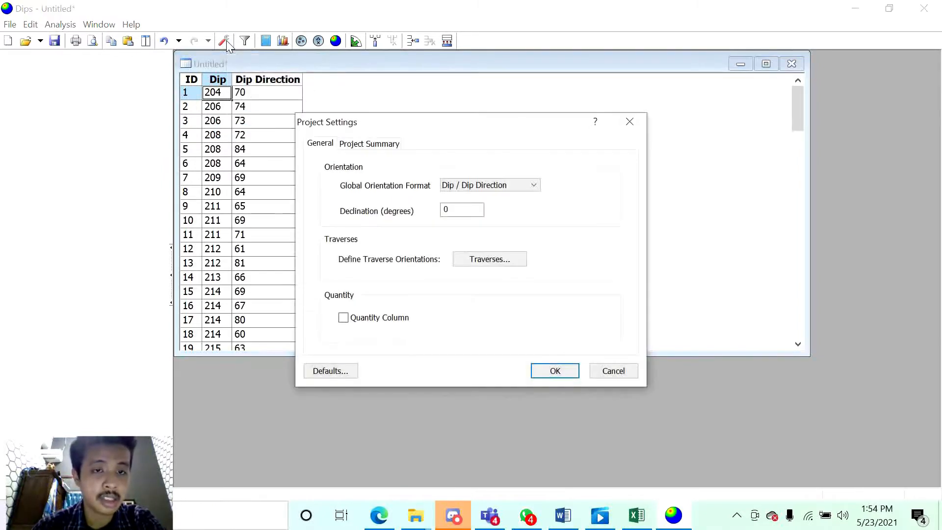
{"action": "left_click", "coordinate": [495, 187]}
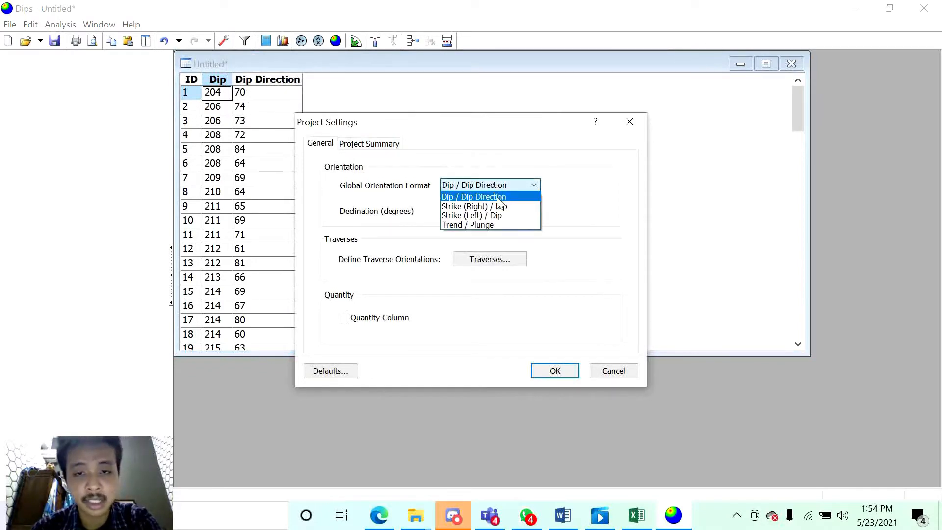
{"action": "left_click", "coordinate": [498, 205]}
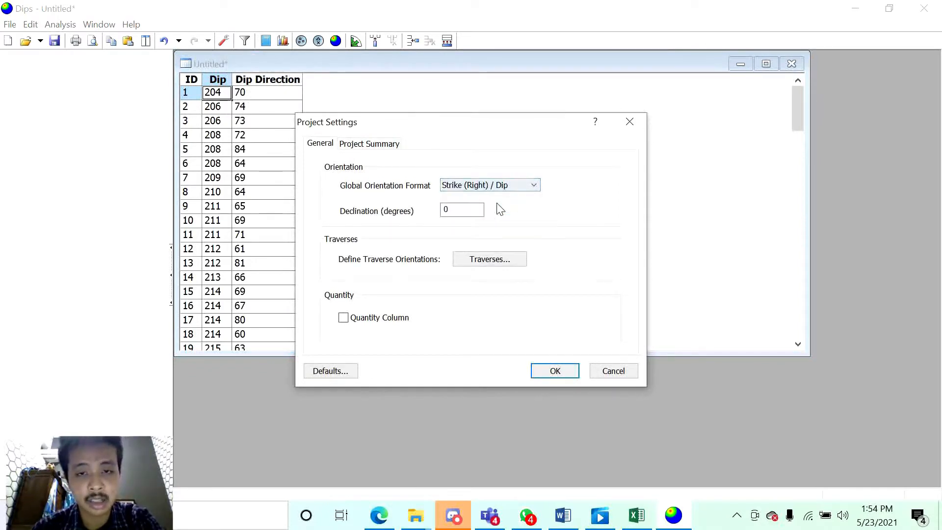
{"action": "left_click", "coordinate": [546, 373]}
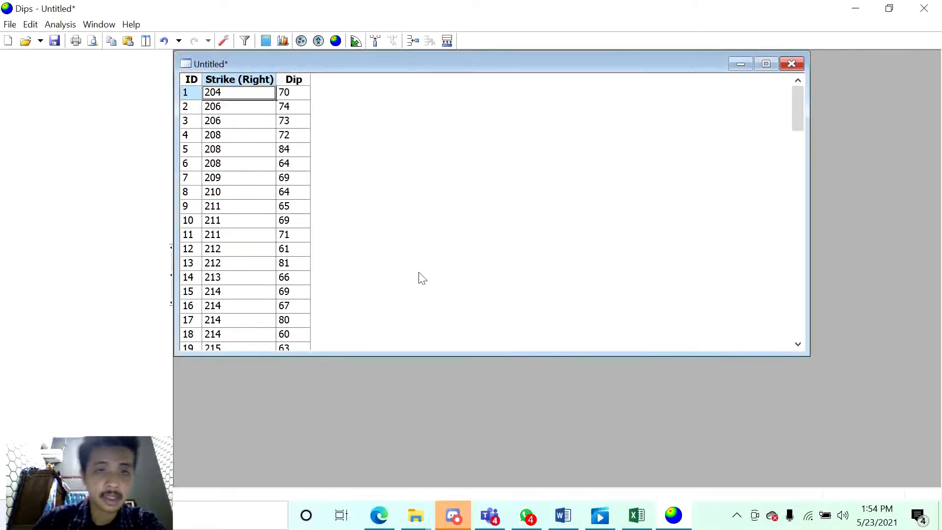
Create a stereonet plot of the data, display it as density contours, and maximize the plot window
{"action": "left_click", "coordinate": [301, 41]}
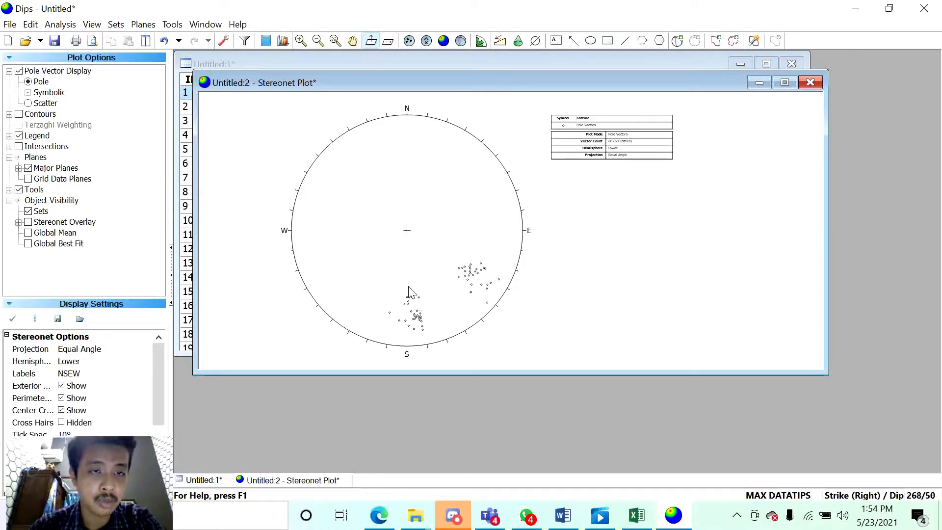
{"action": "left_click", "coordinate": [444, 43]}
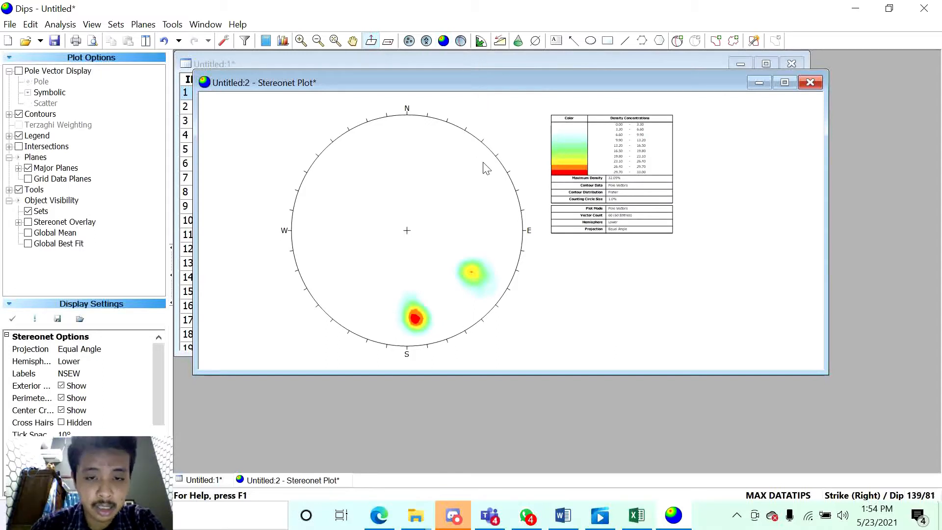
{"action": "left_click", "coordinate": [784, 82]}
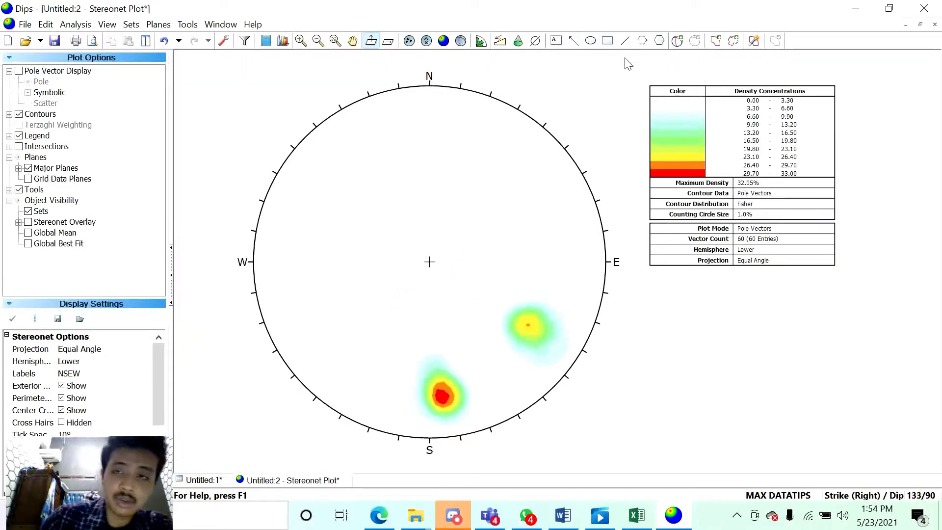
Add a user plane labelled Max 1 at the red southern contour peak, about 264/74, showing only its pole and label
{"action": "left_click", "coordinate": [679, 41]}
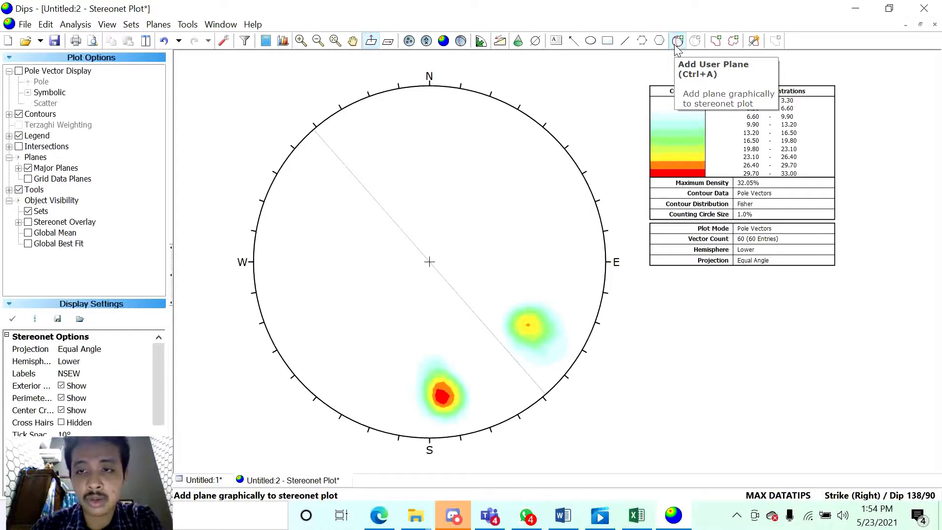
{"action": "left_click", "coordinate": [443, 396]}
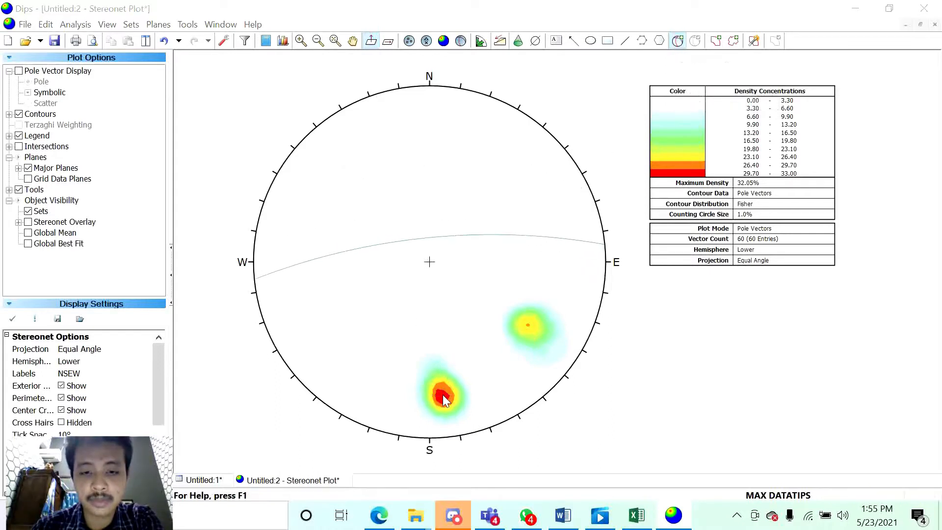
{"action": "left_click", "coordinate": [461, 201]}
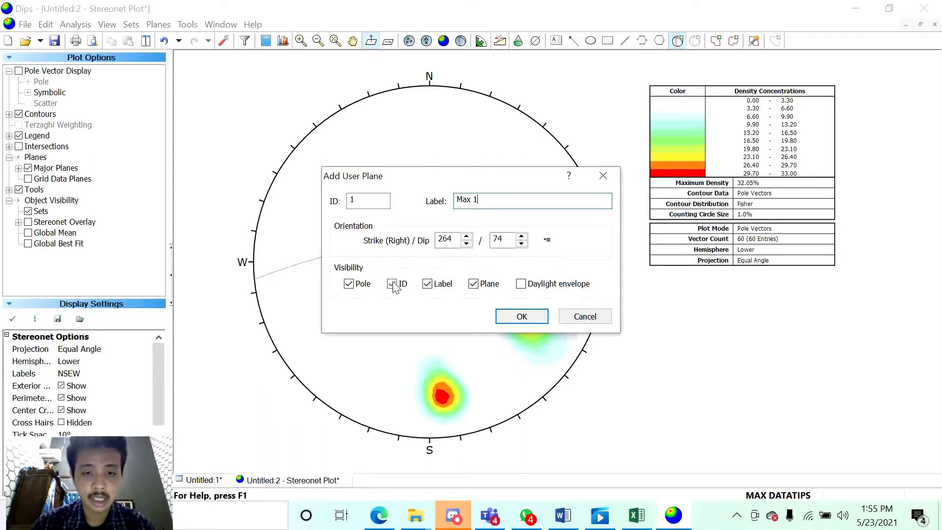
{"action": "left_click", "coordinate": [473, 284]}
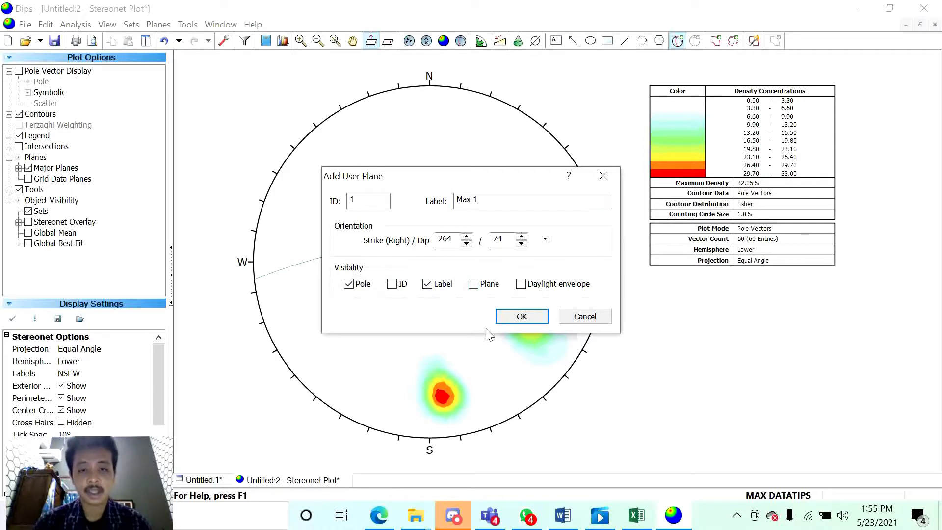
{"action": "left_click", "coordinate": [522, 316]}
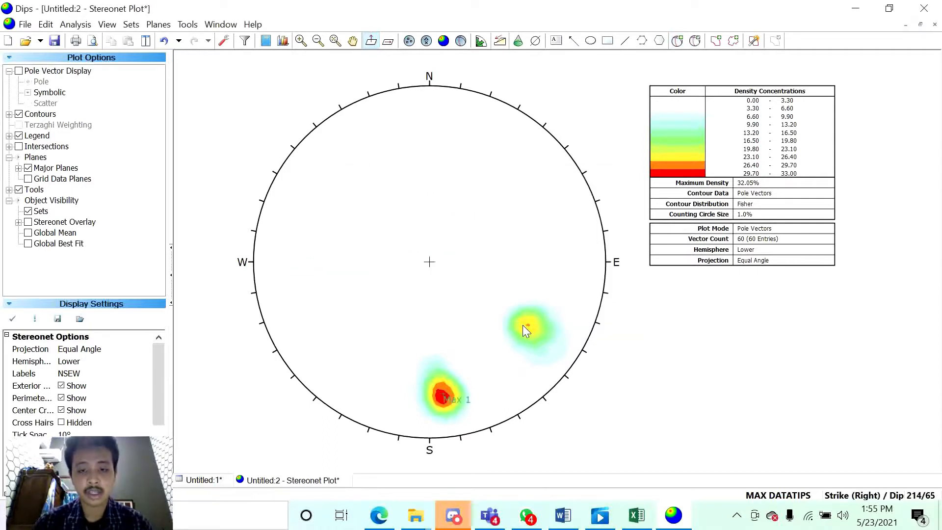
Add a user plane labelled Max 2 at the yellow southeastern contour peak, about 212/67, with pole and label shown
{"action": "left_click", "coordinate": [678, 40]}
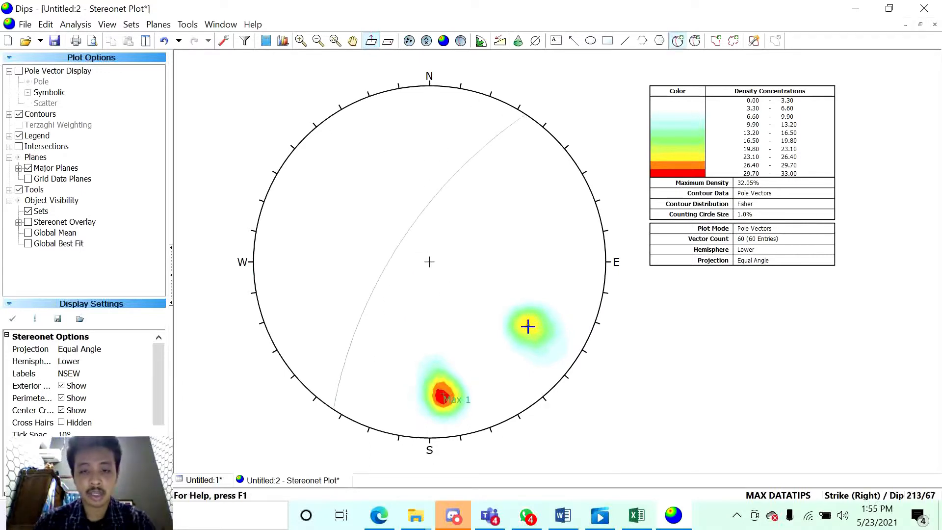
{"action": "left_click", "coordinate": [528, 325]}
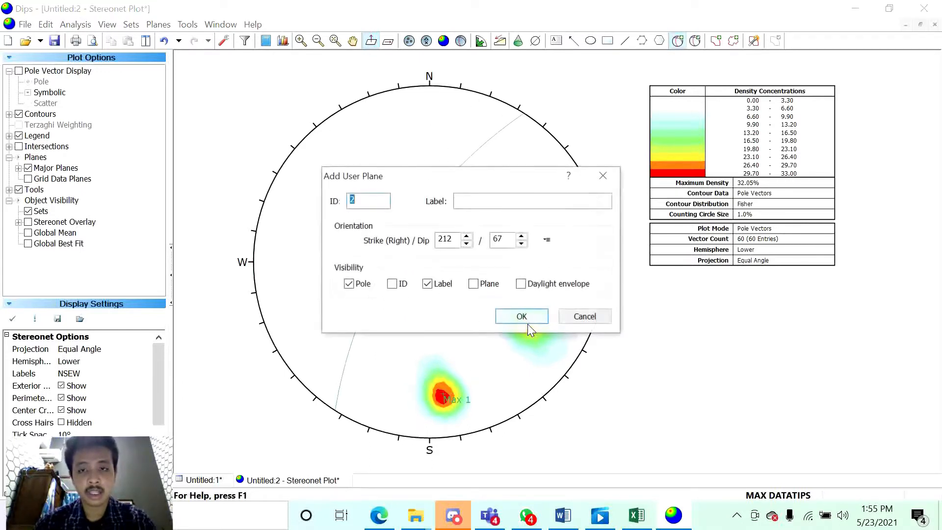
{"action": "left_click", "coordinate": [502, 203]}
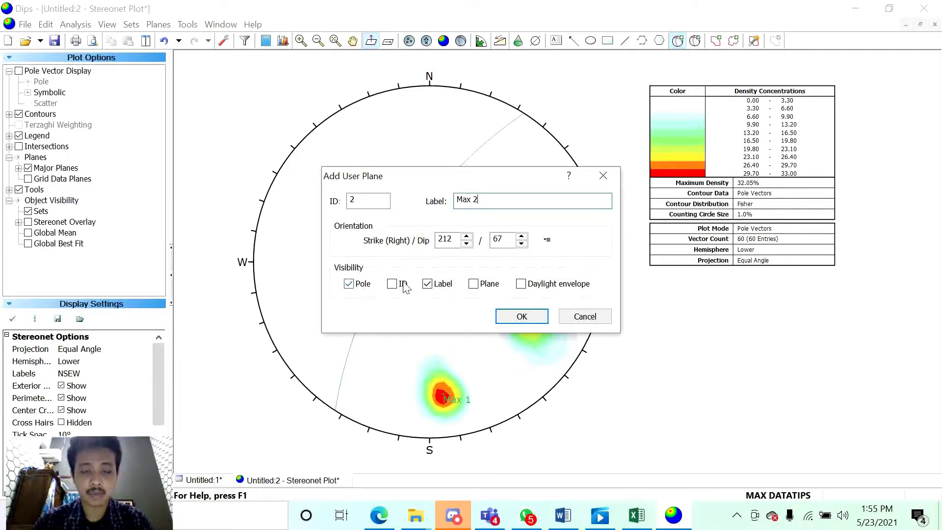
{"action": "left_click", "coordinate": [522, 316]}
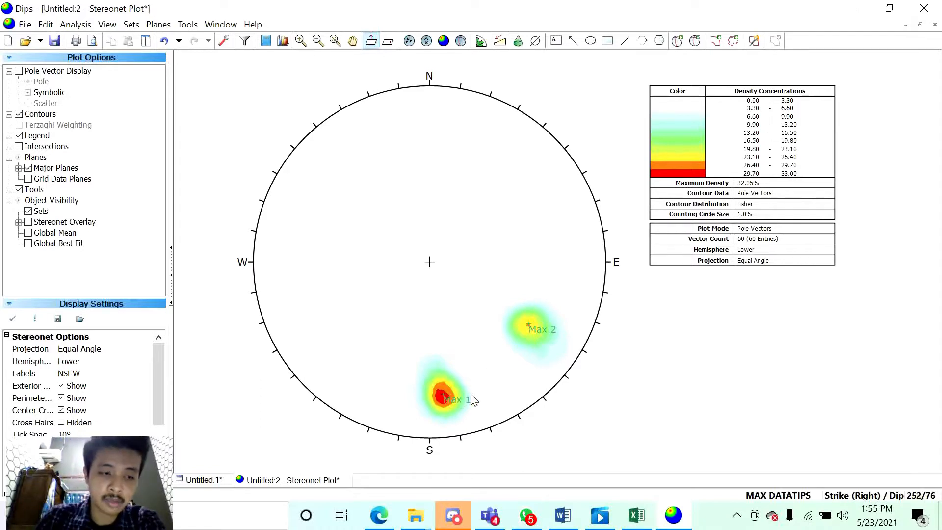
Add a user plane labelled Pole Max 1 at the Max 1 point, about 264/74, with the pole hidden and the plane shown
{"action": "left_click", "coordinate": [678, 41]}
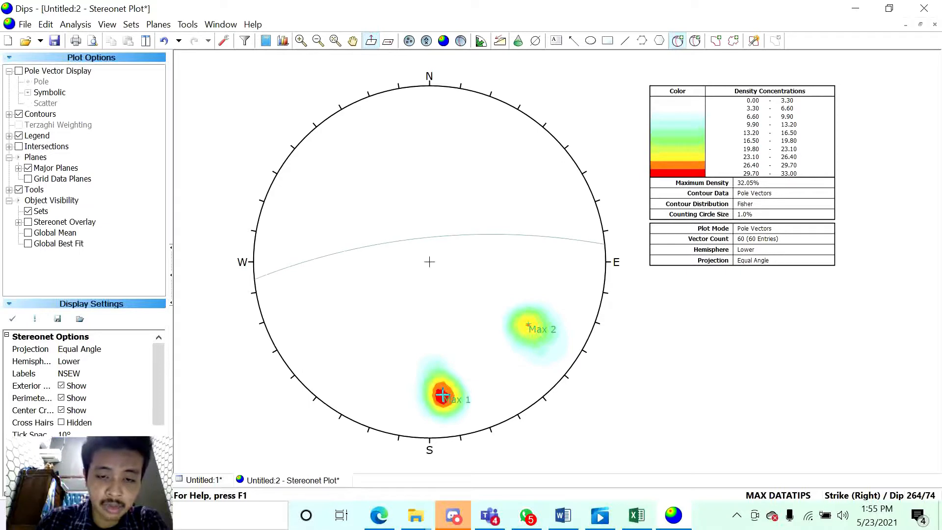
{"action": "left_click", "coordinate": [441, 395]}
{"action": "left_click", "coordinate": [472, 205]}
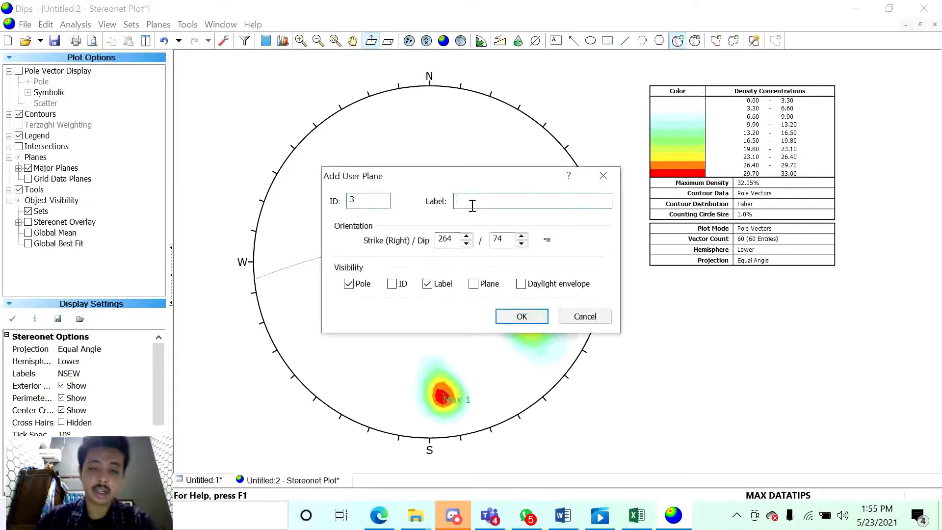
{"action": "type", "text": "Pole Max 1"}
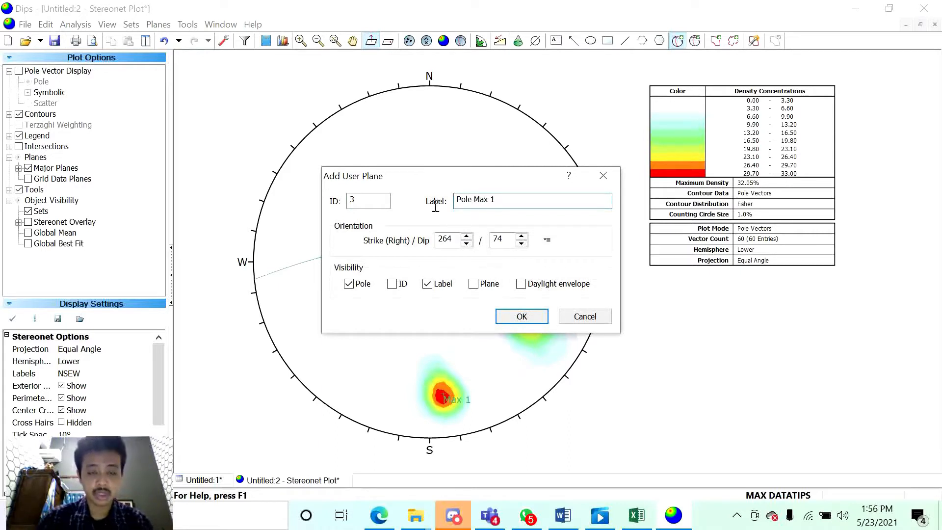
{"action": "left_click", "coordinate": [349, 284]}
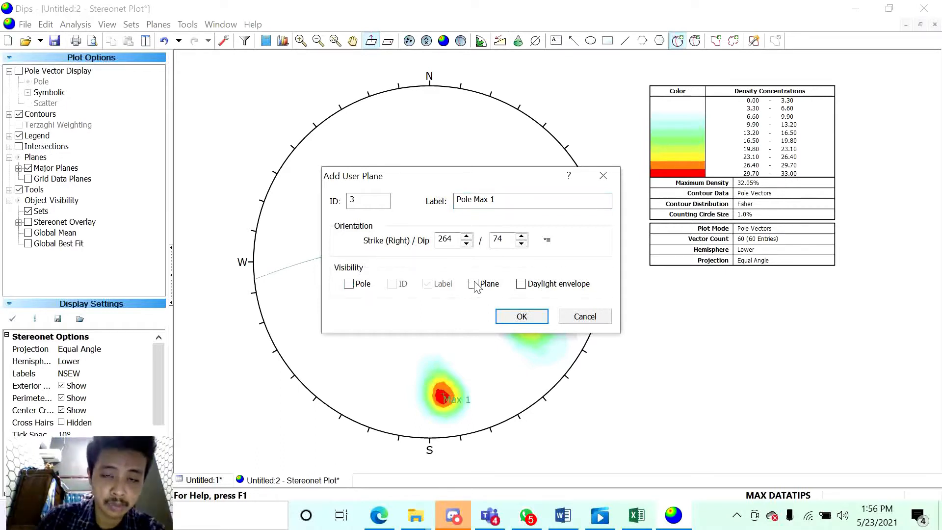
{"action": "left_click", "coordinate": [474, 284]}
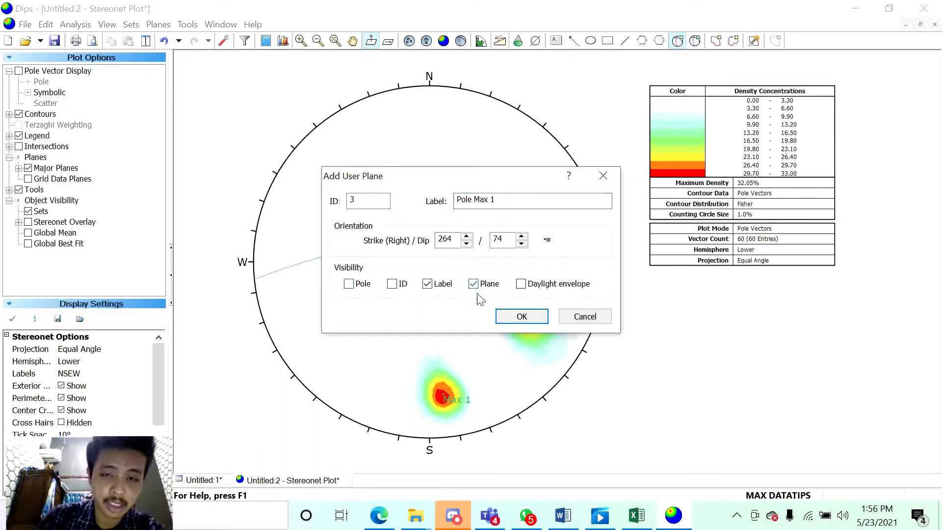
{"action": "left_click", "coordinate": [521, 317]}
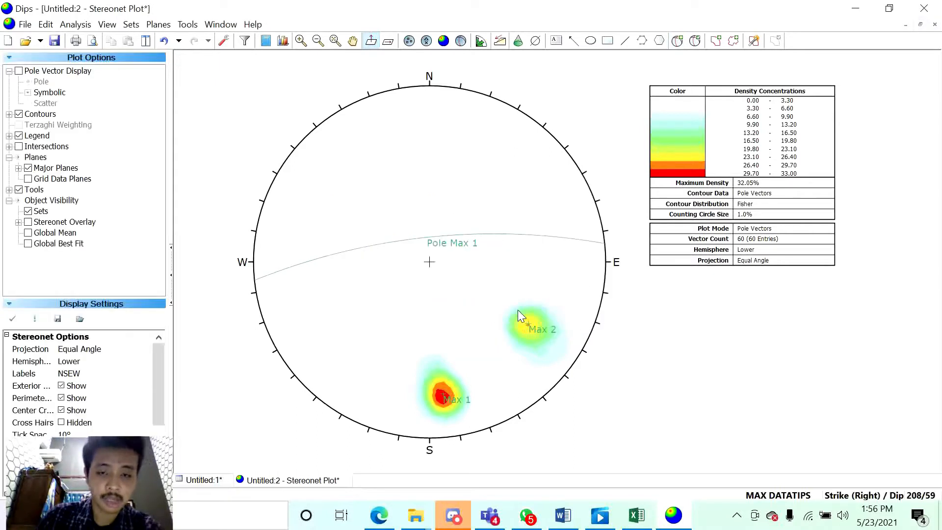
Add a user plane labelled Pole Max 2 at the Max 2 point, about 212/67, showing only its plane and label
{"action": "left_click", "coordinate": [679, 41]}
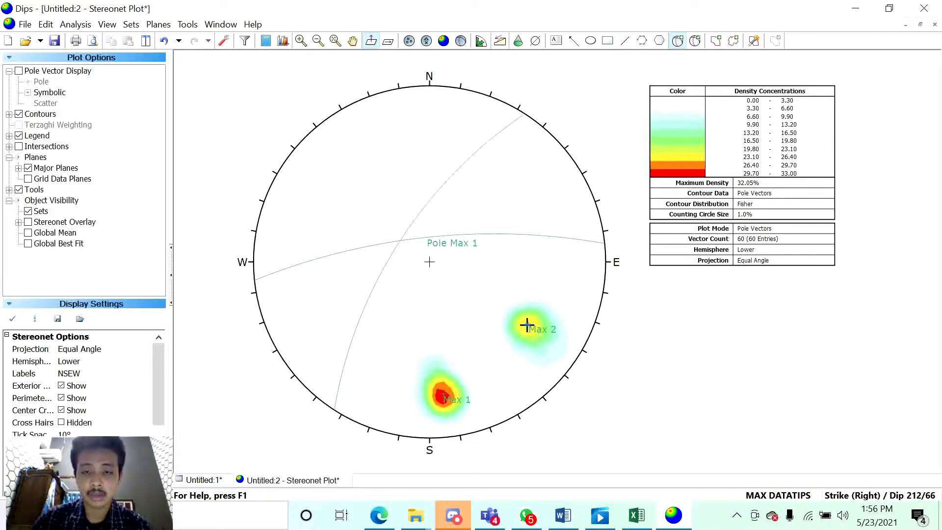
{"action": "left_click", "coordinate": [527, 324]}
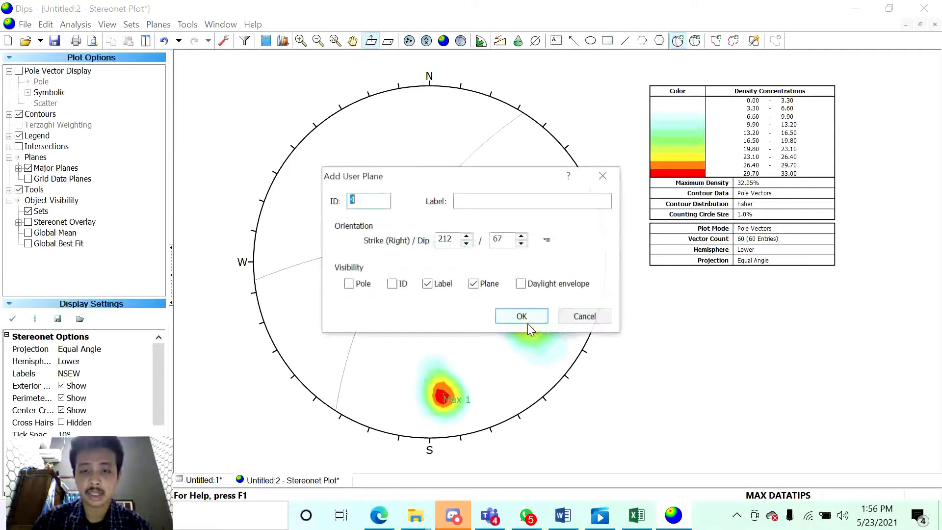
{"action": "left_click", "coordinate": [499, 204]}
{"action": "type", "text": "Pole Max 2"}
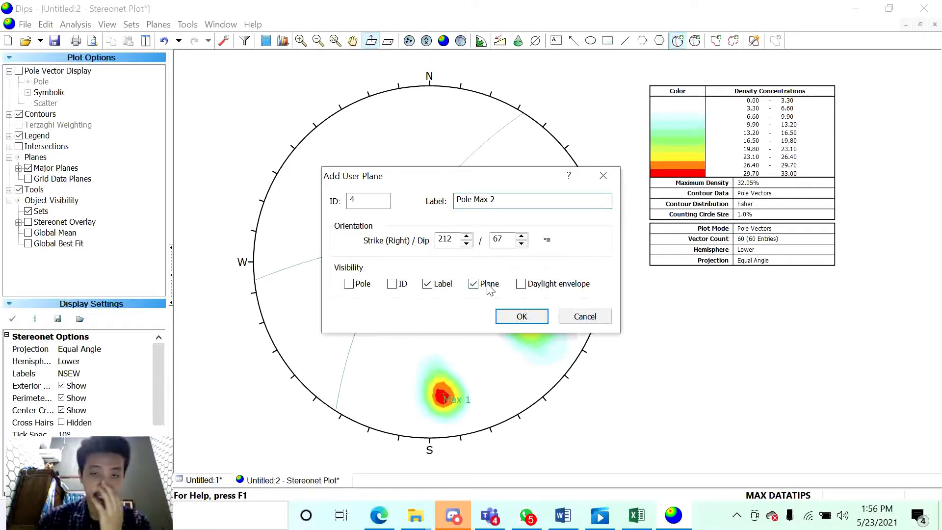
{"action": "left_click", "coordinate": [535, 317]}
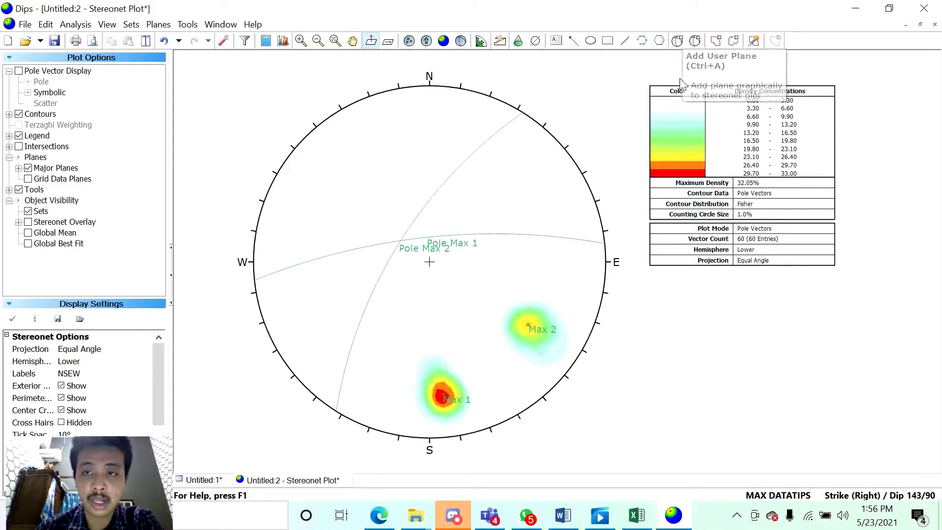
Add a user plane labelled Sigma 2 at the intersection of the two great circles, about 37/23, showing its pole and label without the plane
{"action": "left_click", "coordinate": [678, 41]}
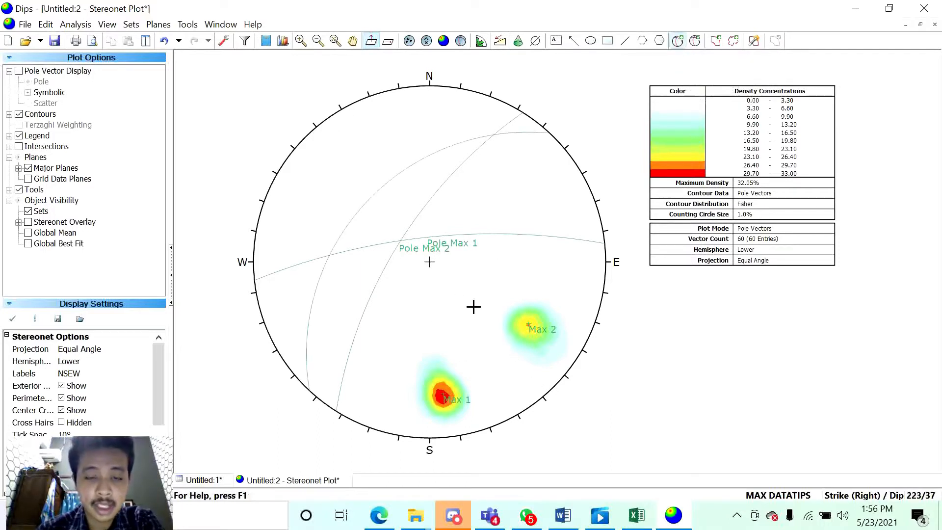
{"action": "left_click", "coordinate": [401, 241]}
{"action": "left_click", "coordinate": [531, 204]}
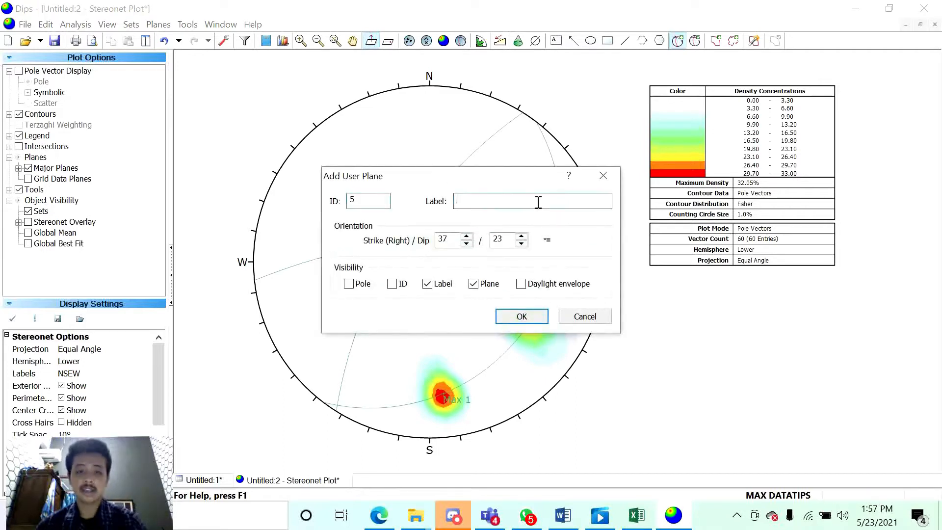
{"action": "type", "text": "Sigma 2"}
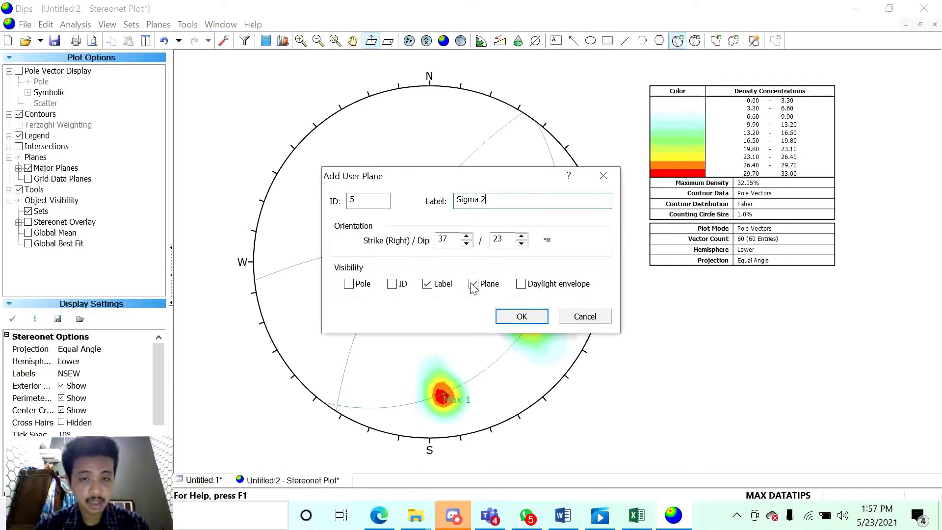
{"action": "left_click", "coordinate": [349, 284]}
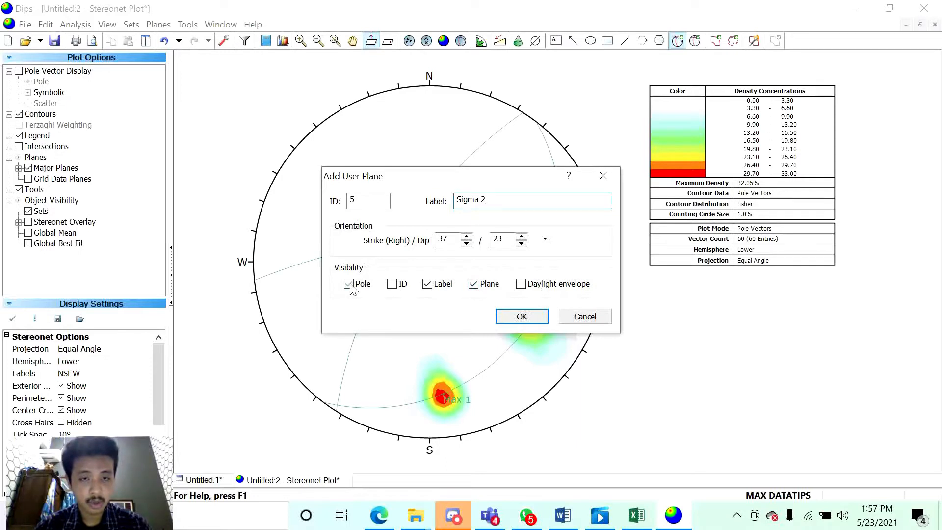
{"action": "left_click", "coordinate": [479, 287]}
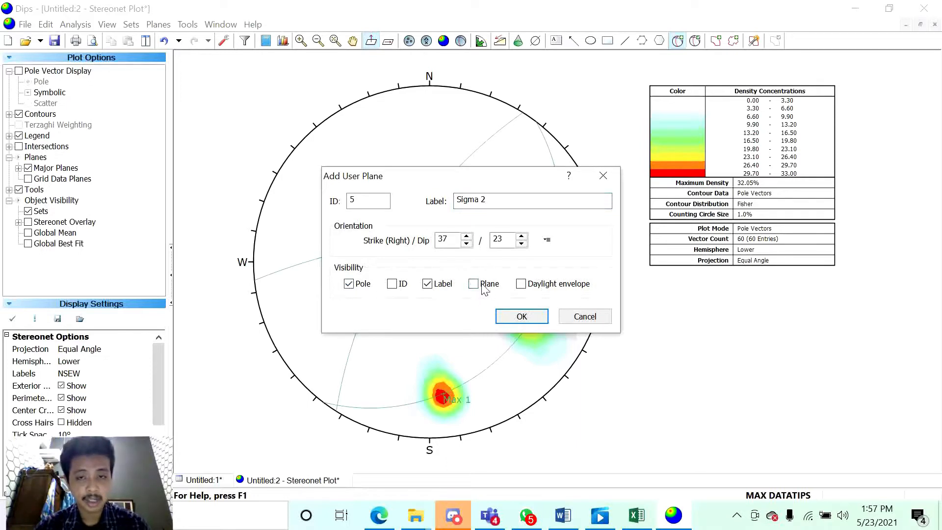
{"action": "left_click", "coordinate": [522, 317]}
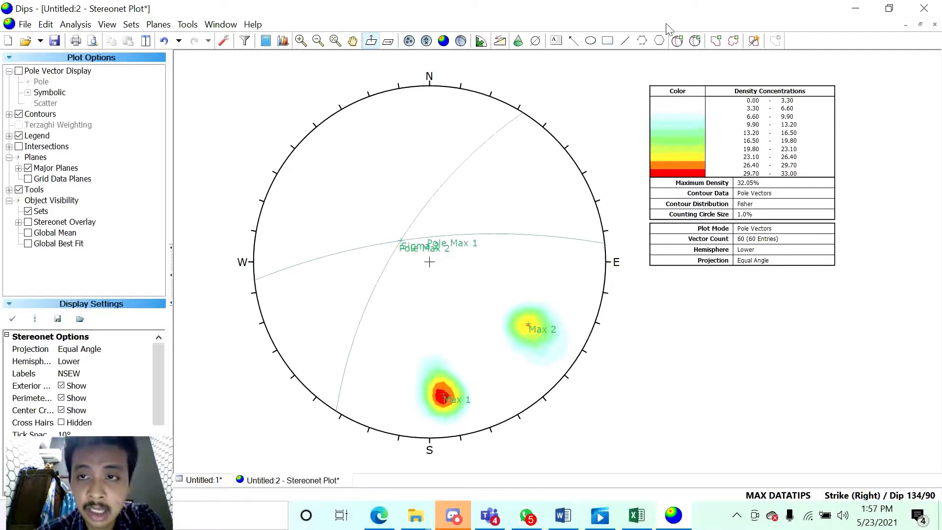
Change the display colour of the Pole Max 1 and Pole Max 2 user planes to blue
{"action": "left_click", "coordinate": [696, 41]}
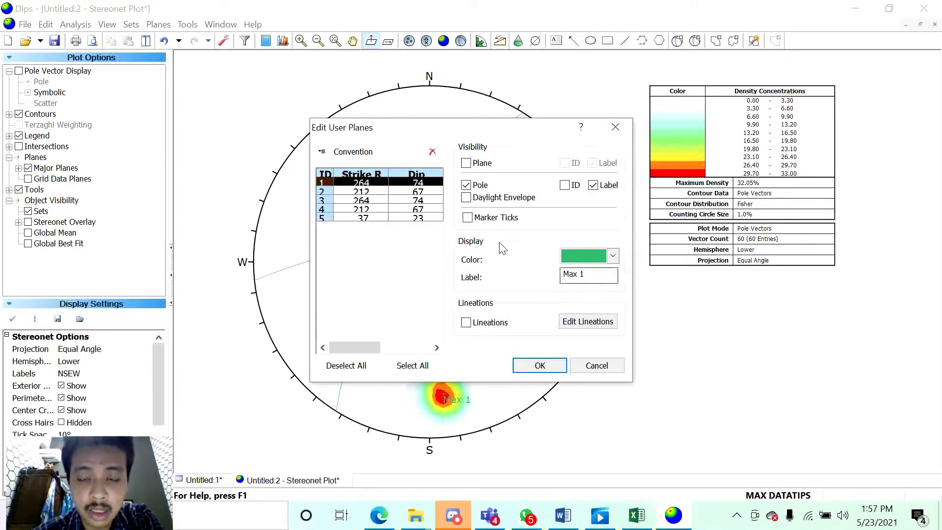
{"action": "left_click", "coordinate": [386, 192]}
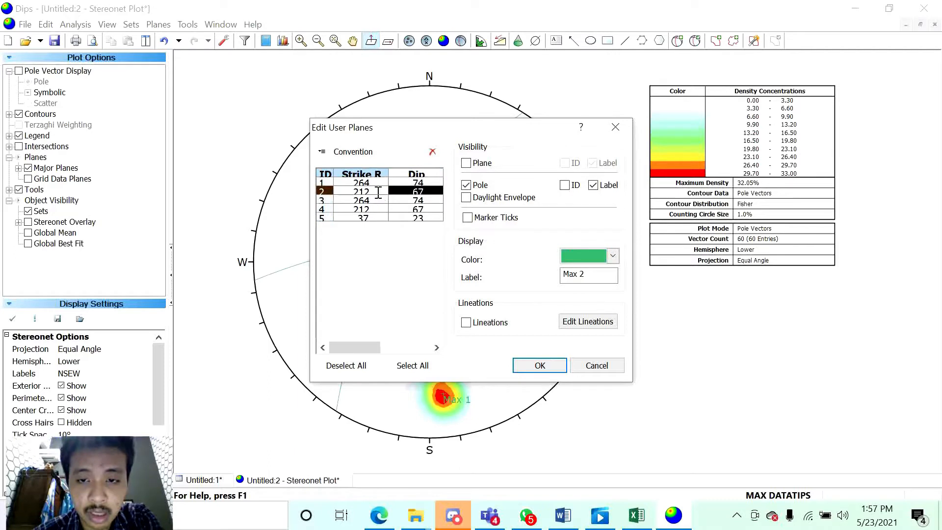
{"action": "left_click", "coordinate": [374, 201]}
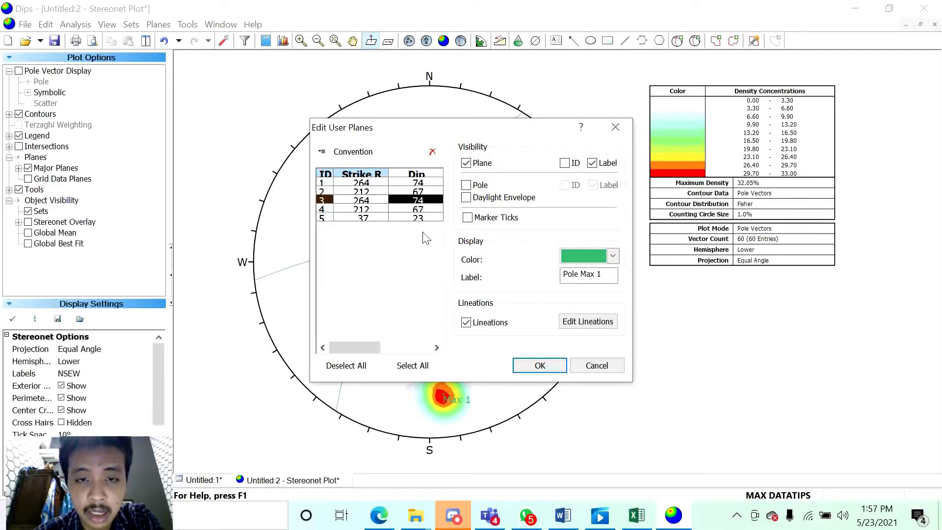
{"action": "left_click", "coordinate": [611, 257]}
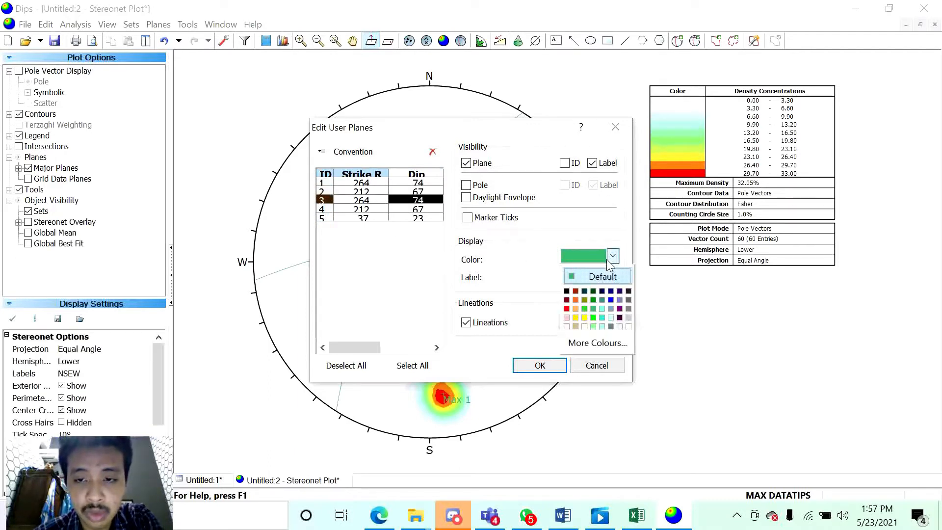
{"action": "left_click", "coordinate": [610, 298]}
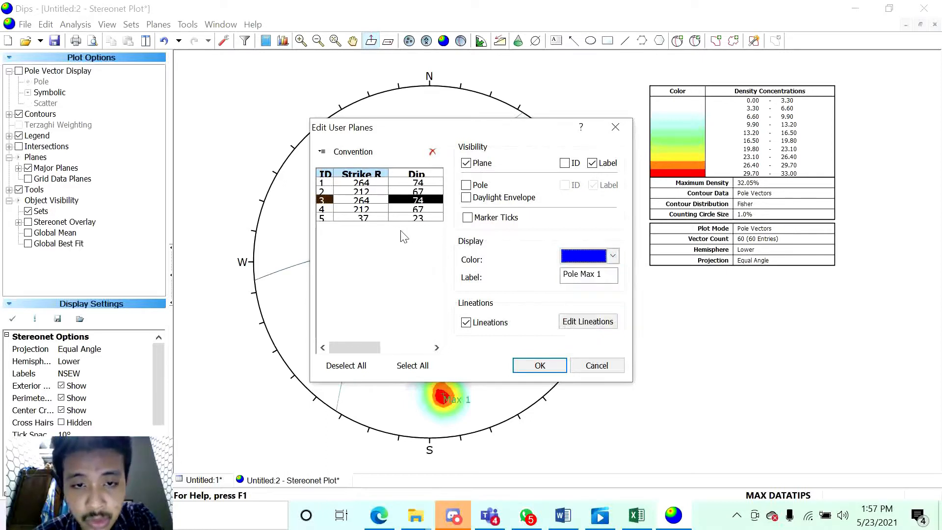
{"action": "left_click", "coordinate": [369, 211]}
{"action": "left_click", "coordinate": [613, 256]}
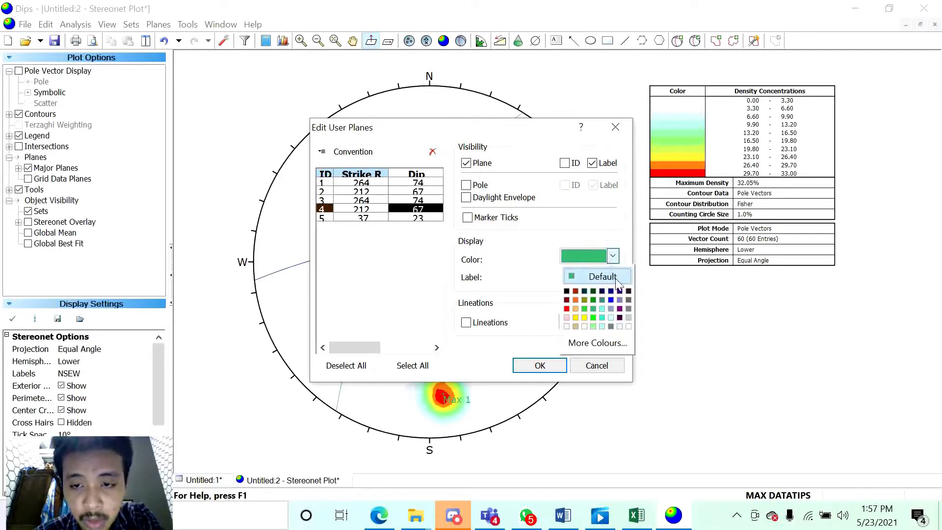
{"action": "left_click", "coordinate": [611, 299]}
Change the display colour of the Sigma 2 user plane to red and apply the user plane edits
{"action": "left_click", "coordinate": [384, 218]}
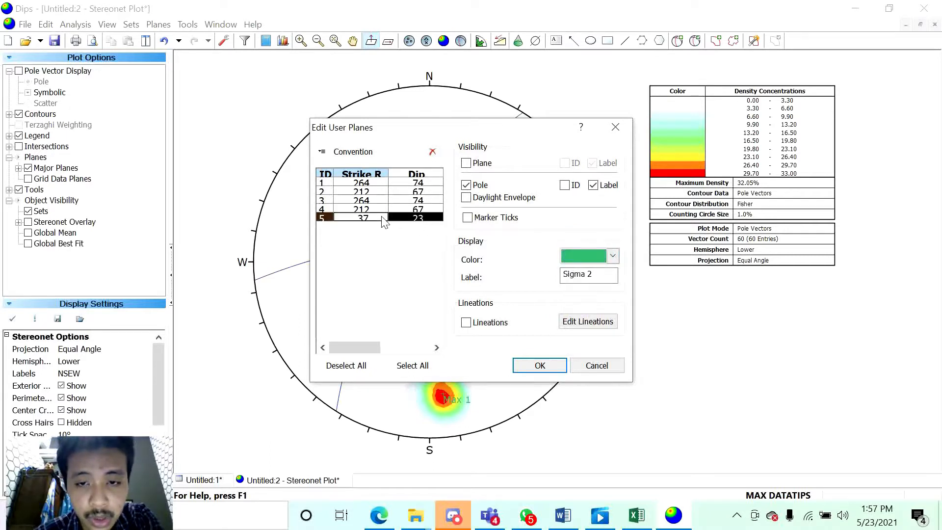
{"action": "left_click", "coordinate": [613, 257]}
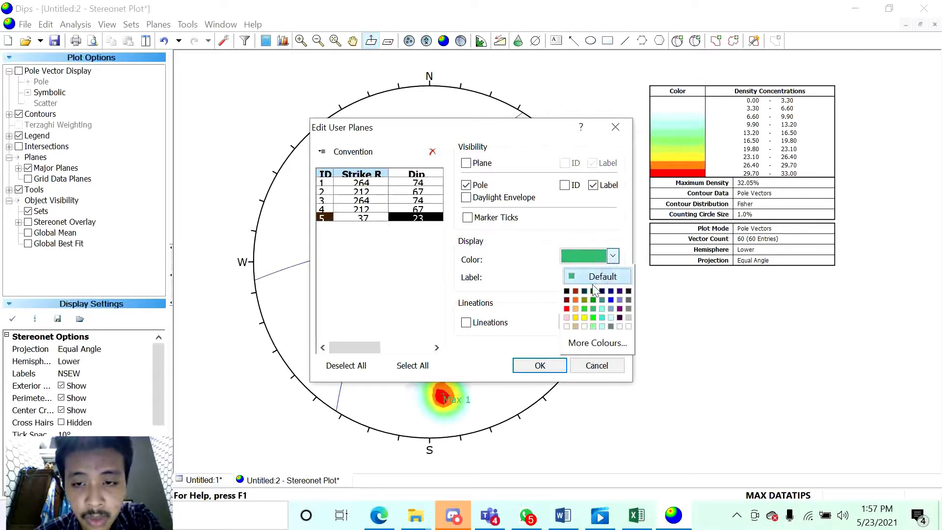
{"action": "left_click", "coordinate": [568, 310]}
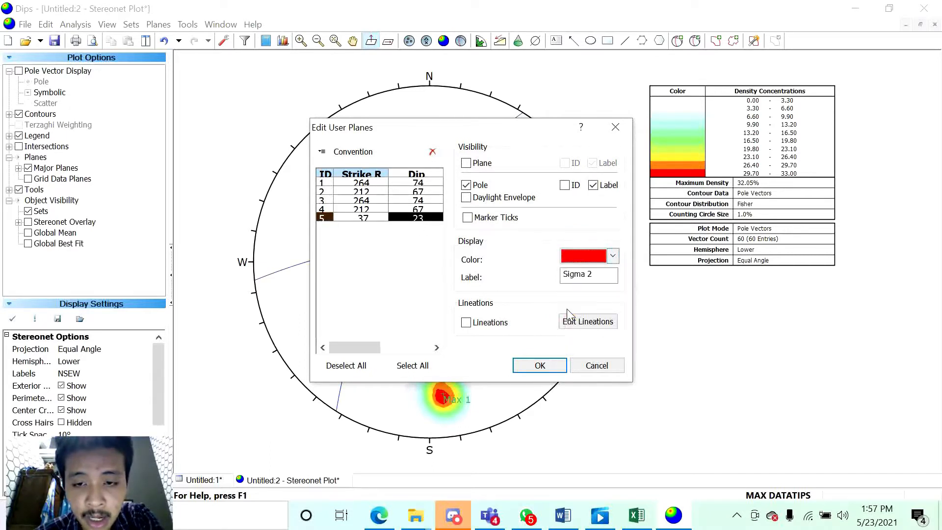
{"action": "left_click", "coordinate": [540, 369]}
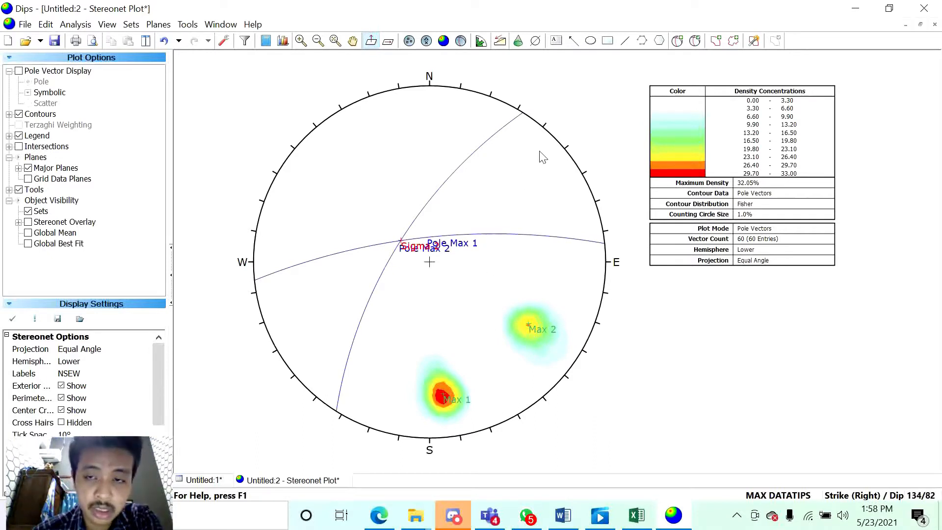
Add a user plane labelled Griddle Plane at the Sigma 2 point, 37/23, showing its plane and label without the pole
{"action": "left_click", "coordinate": [681, 40]}
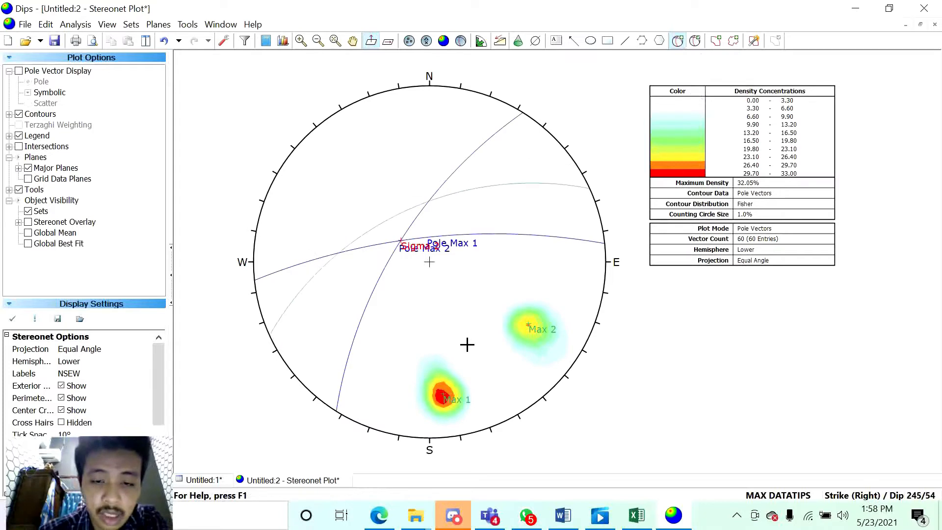
{"action": "left_click", "coordinate": [401, 240]}
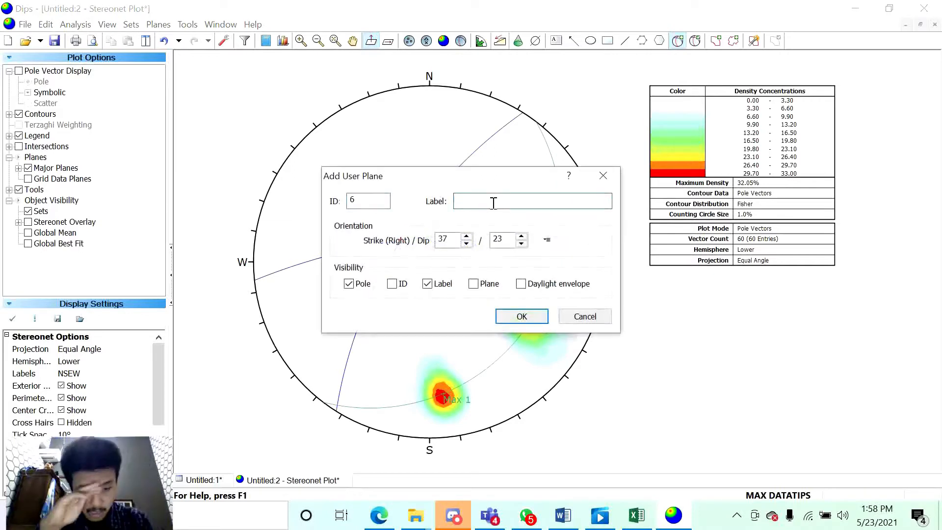
{"action": "type", "text": "Griddle Plane"}
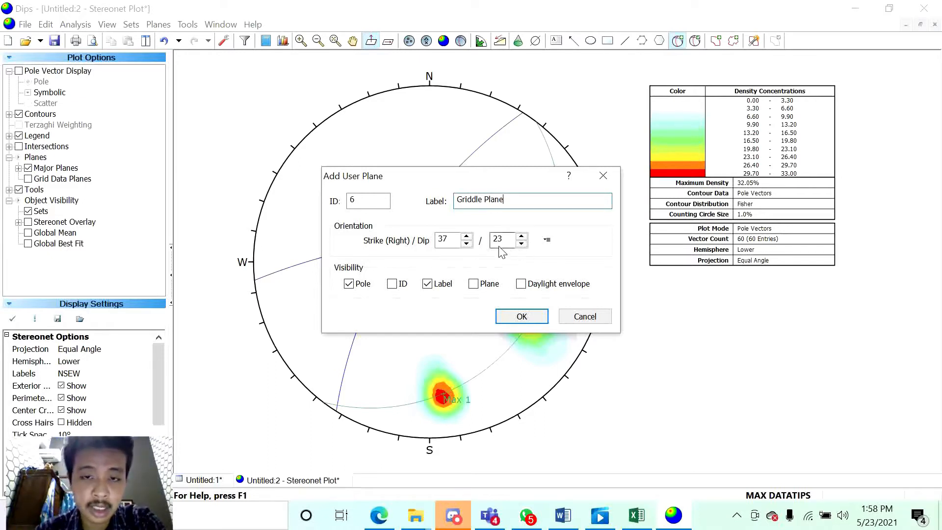
{"action": "left_click", "coordinate": [356, 285]}
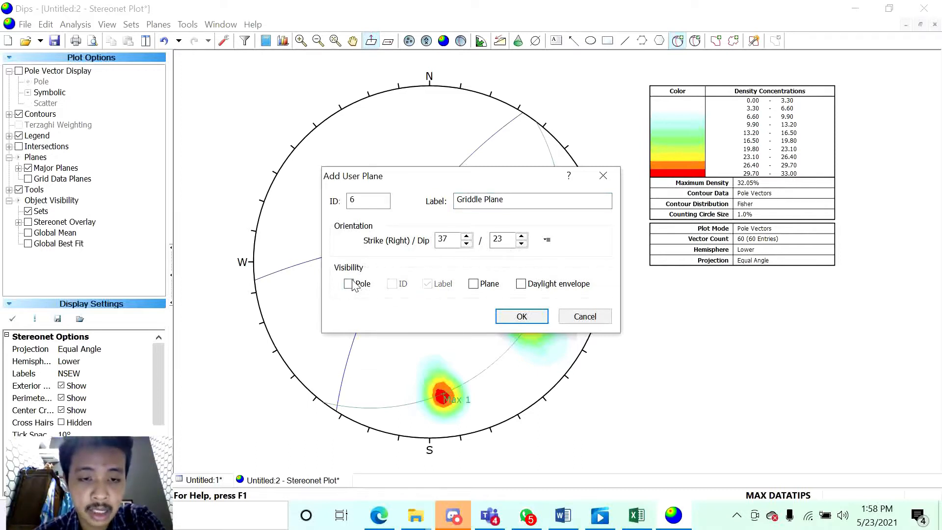
{"action": "left_click", "coordinate": [486, 284]}
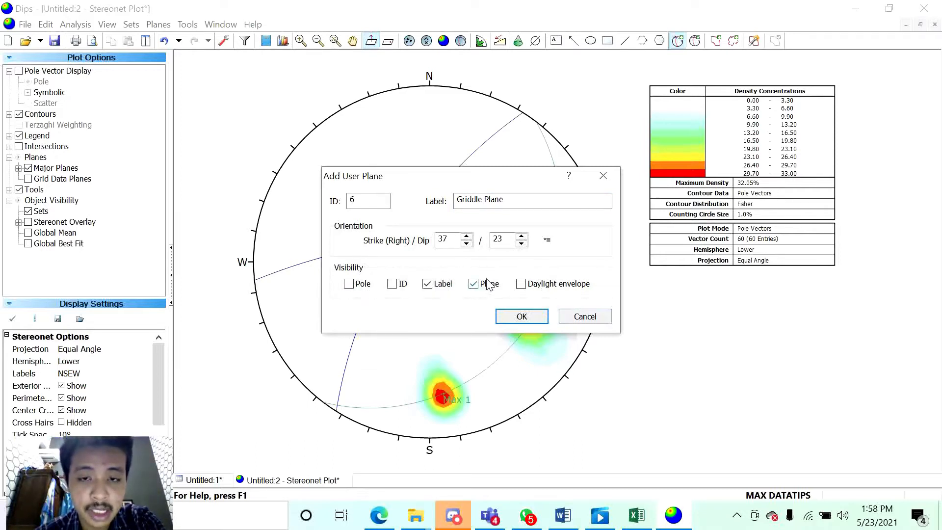
{"action": "left_click", "coordinate": [522, 317]}
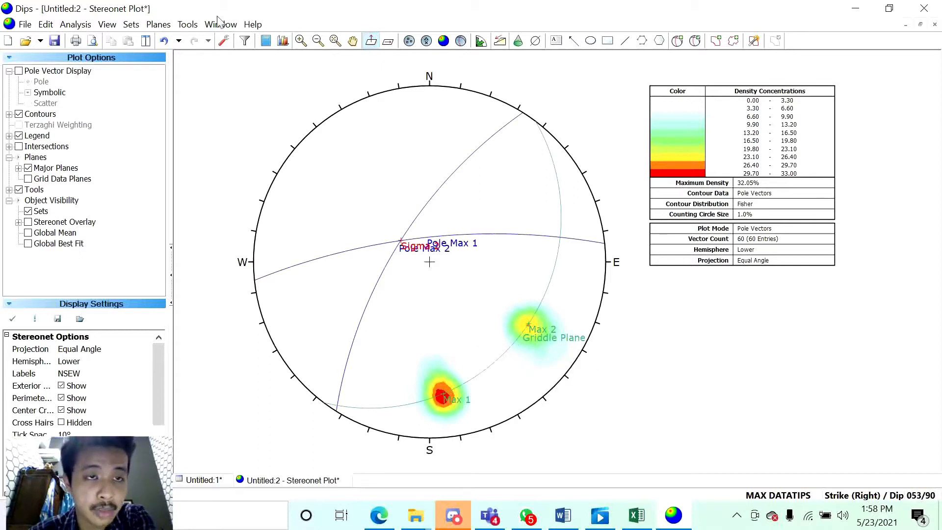
Measure the angle between the Griddle Plane's crossing with the Pole Max 1 plane and its southwestern crossing with the Pole Max 2 plane
{"action": "left_click", "coordinate": [188, 24]}
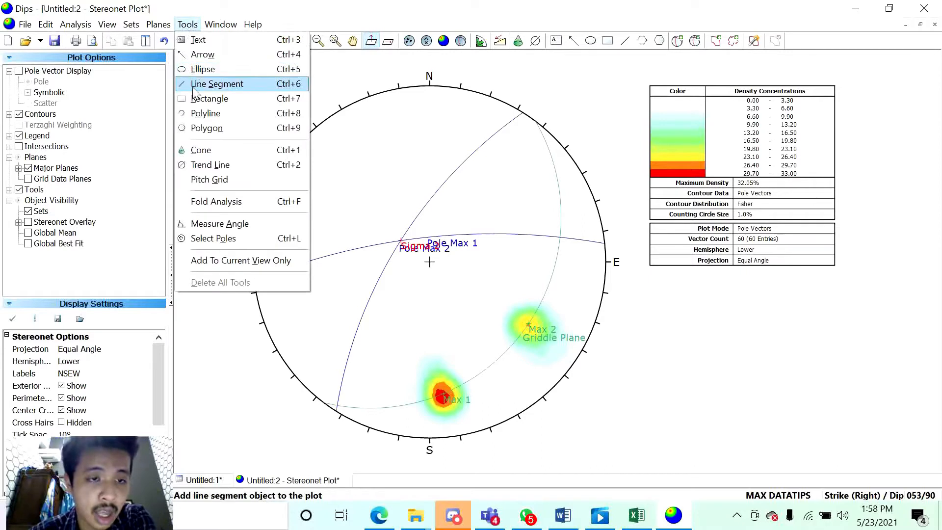
{"action": "left_click", "coordinate": [217, 225]}
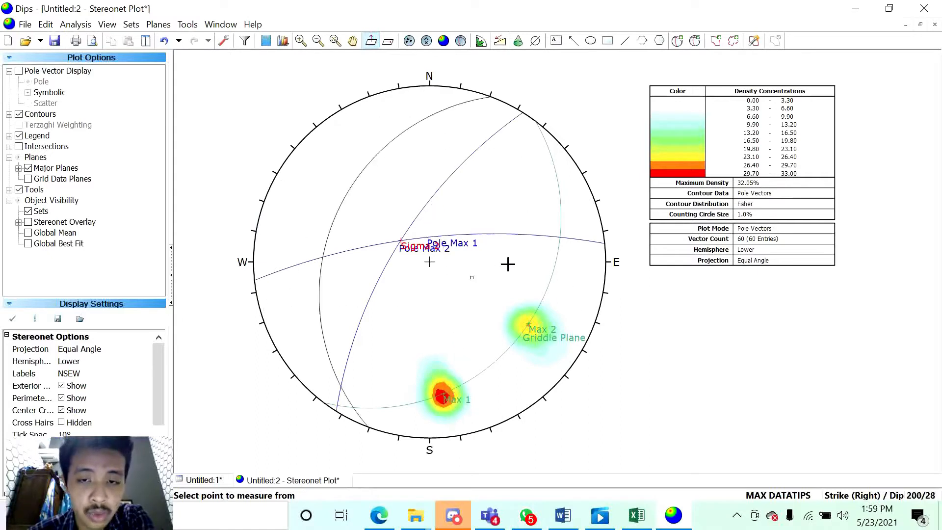
{"action": "left_click", "coordinate": [560, 237]}
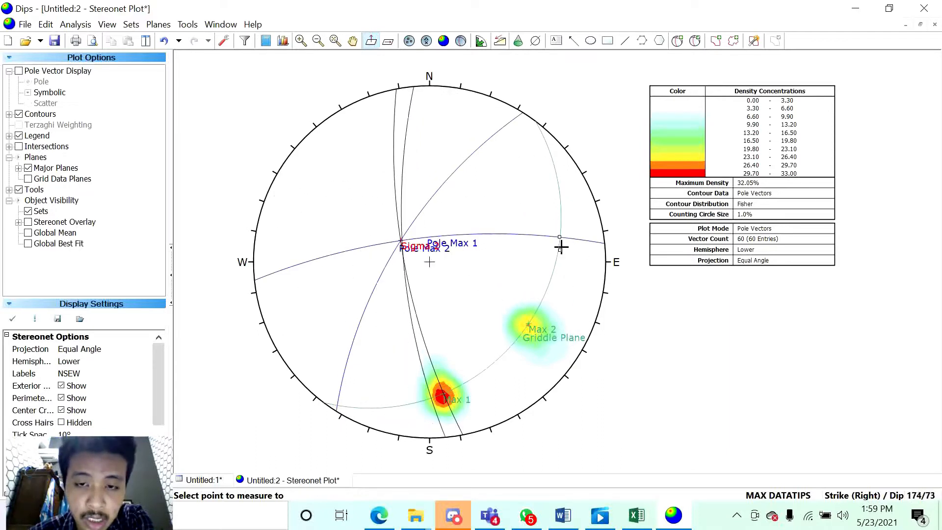
{"action": "left_click", "coordinate": [337, 405]}
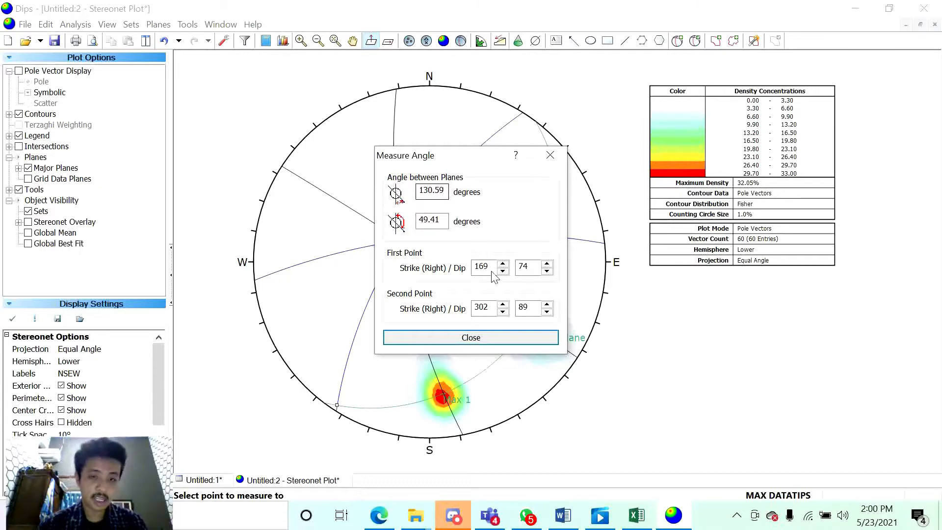
{"action": "left_click", "coordinate": [504, 339]}
Add a pitch grid along the Griddle Plane great circle
{"action": "mouse_move", "coordinate": [488, 372]}
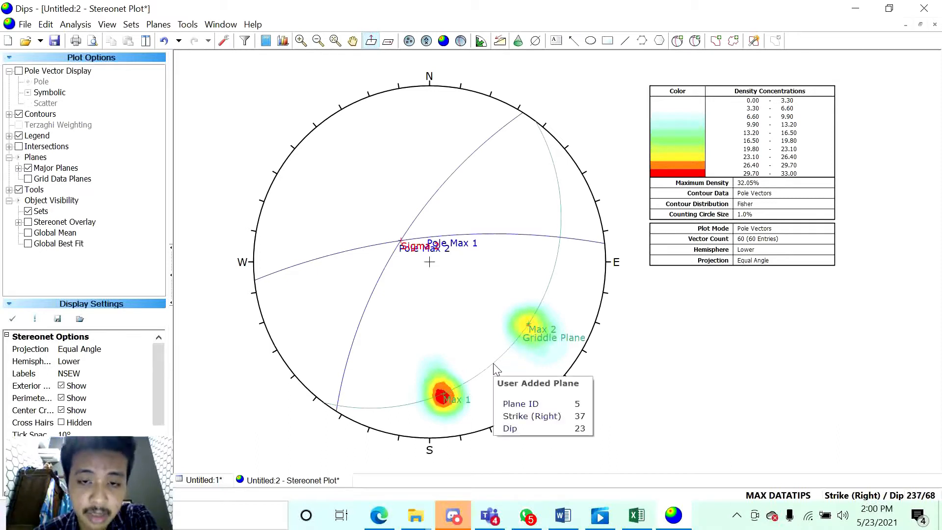
{"action": "left_click", "coordinate": [678, 40]}
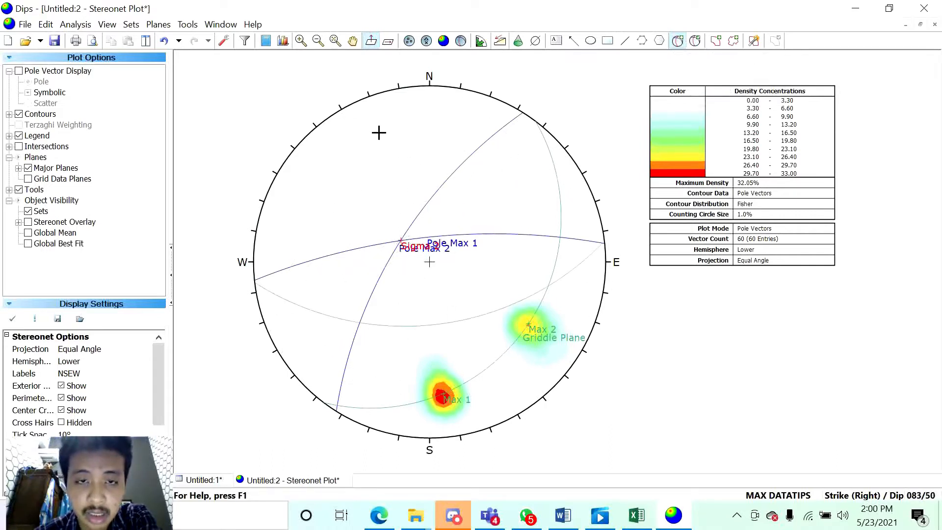
{"action": "left_click", "coordinate": [187, 24]}
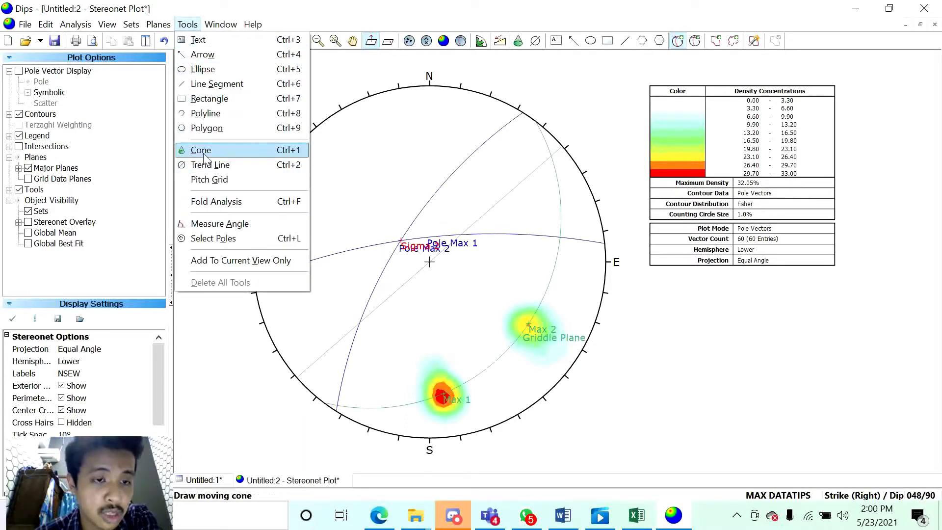
{"action": "left_click", "coordinate": [214, 180]}
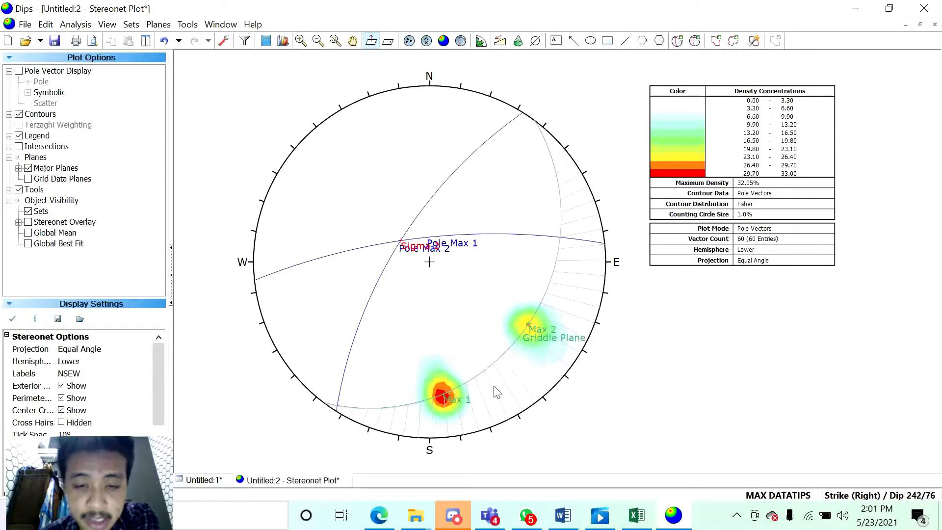
Add a user plane labelled Sigma 3 on the Griddle Plane between Max 1 and Max 2, about 238/68, showing pole and label without the plane
{"action": "left_click", "coordinate": [678, 42]}
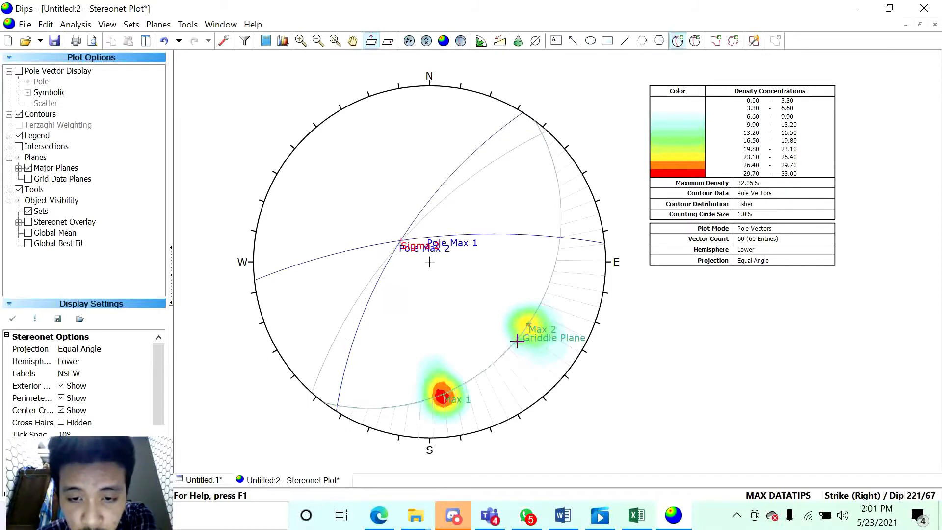
{"action": "left_click", "coordinate": [493, 364]}
{"action": "left_click", "coordinate": [475, 201]}
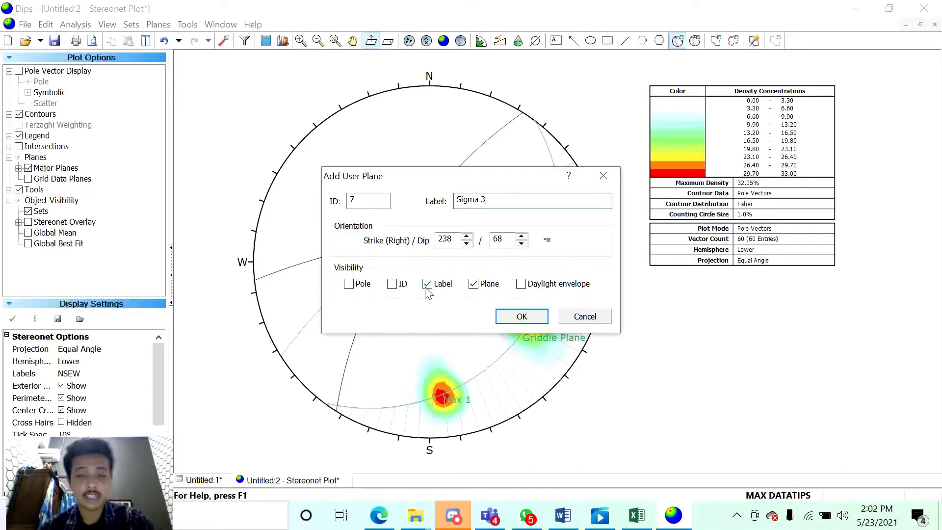
{"action": "left_click", "coordinate": [474, 284]}
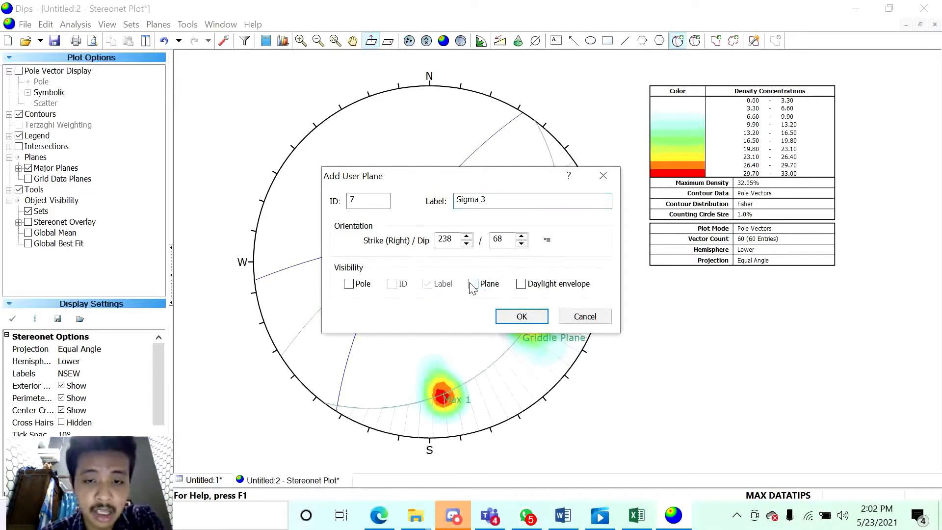
{"action": "left_click", "coordinate": [359, 284]}
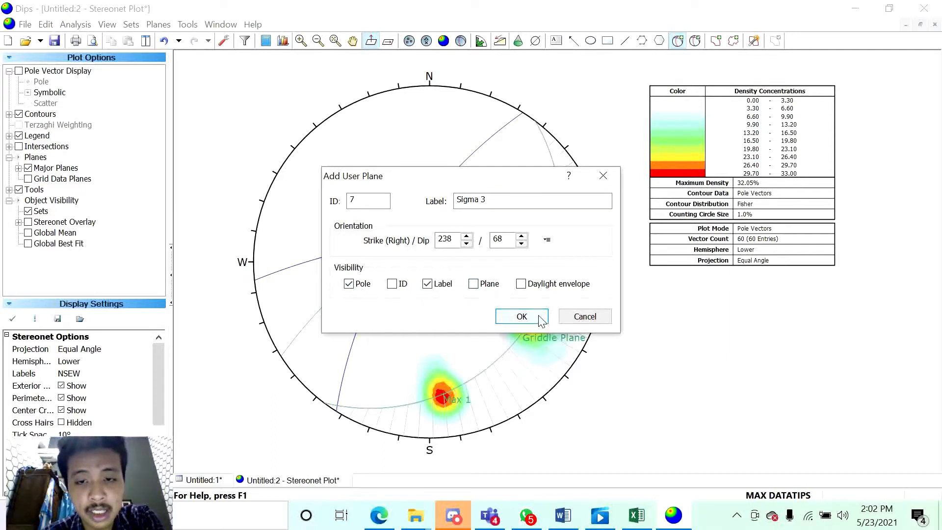
{"action": "left_click", "coordinate": [524, 316]}
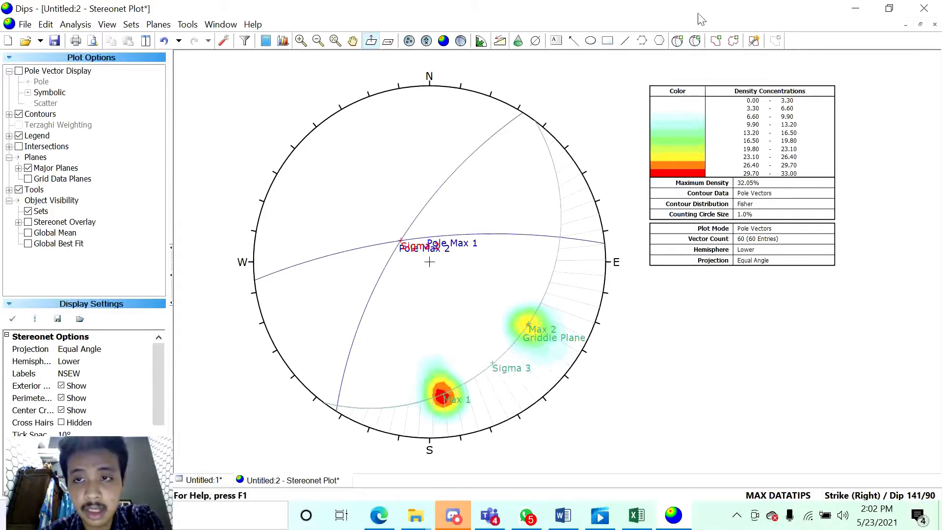
Add a user plane labelled Sigma 1 on the northeastern part of the Griddle Plane, about 145/83, showing its pole and label without the plane
{"action": "left_click", "coordinate": [680, 42]}
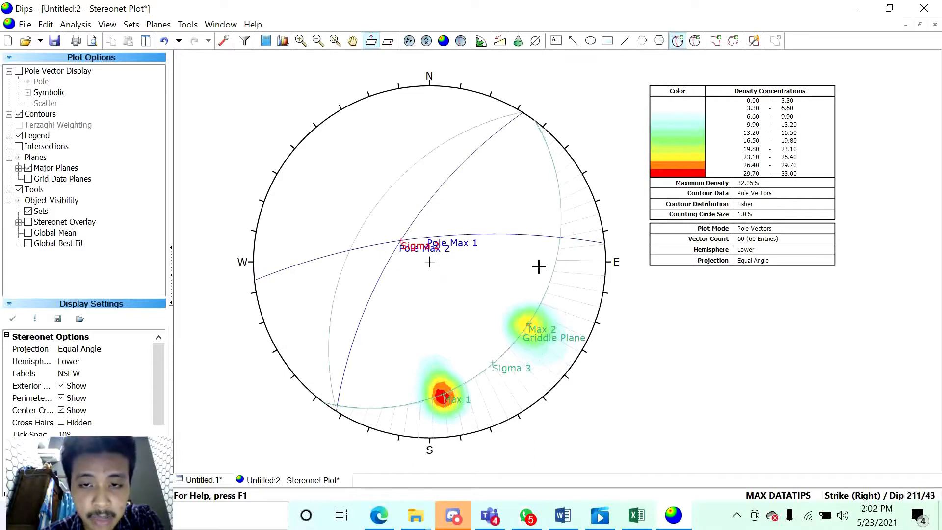
{"action": "left_click", "coordinate": [557, 172]}
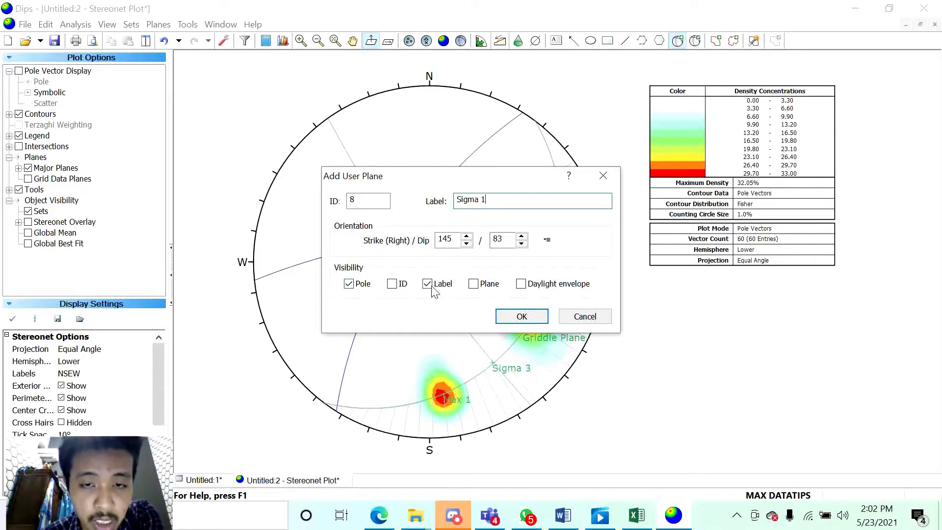
{"action": "left_click", "coordinate": [522, 316]}
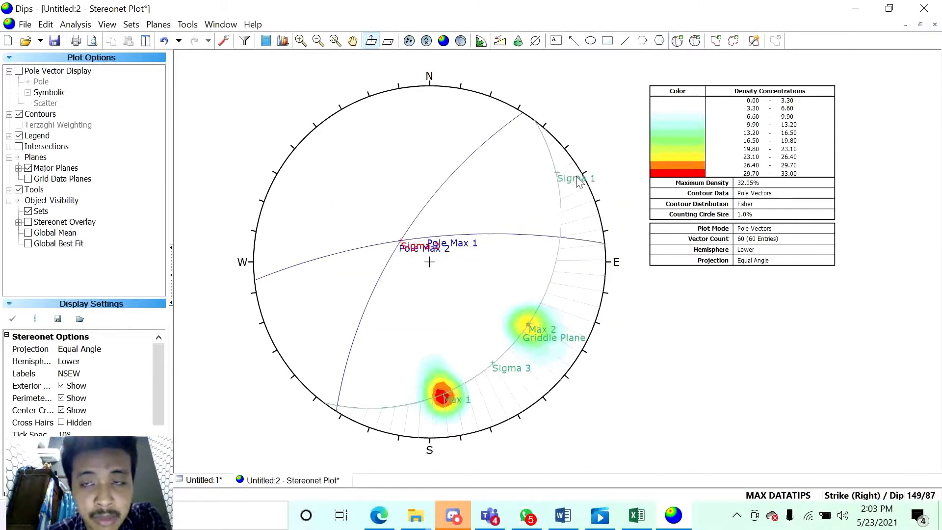
Look through the user planes' display settings and set the Griddle Plane's color to black
{"action": "left_click", "coordinate": [696, 42]}
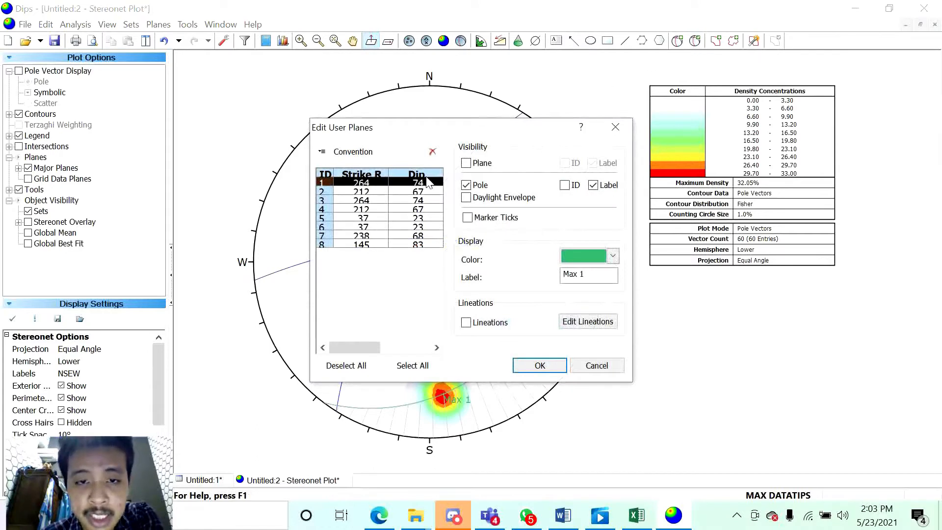
{"action": "left_click", "coordinate": [380, 192]}
{"action": "left_click", "coordinate": [382, 201]}
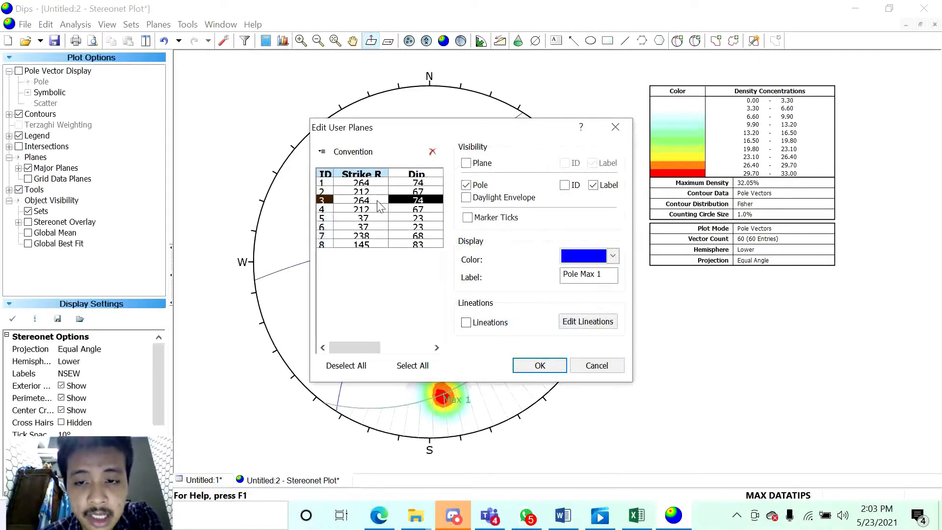
{"action": "left_click", "coordinate": [381, 210]}
{"action": "left_click", "coordinate": [376, 219]}
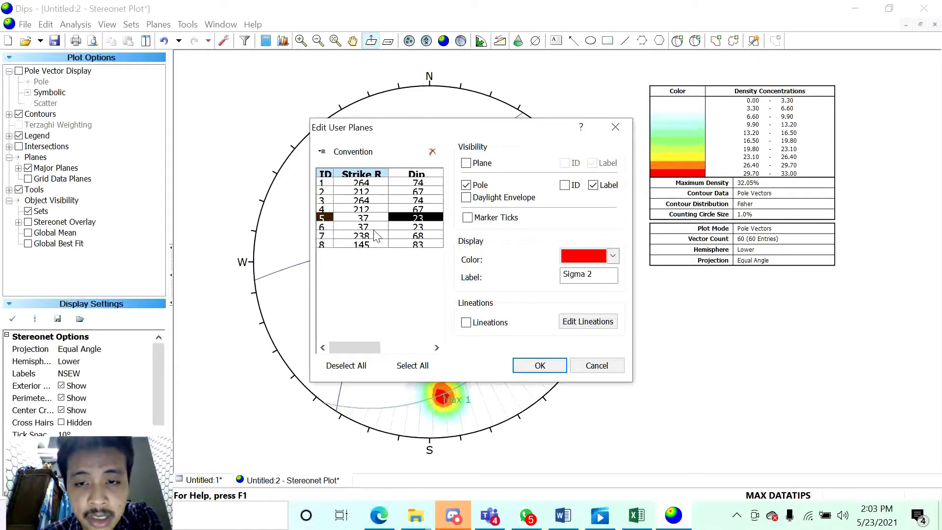
{"action": "left_click", "coordinate": [375, 227]}
{"action": "left_click", "coordinate": [376, 236]}
{"action": "left_click", "coordinate": [378, 228]}
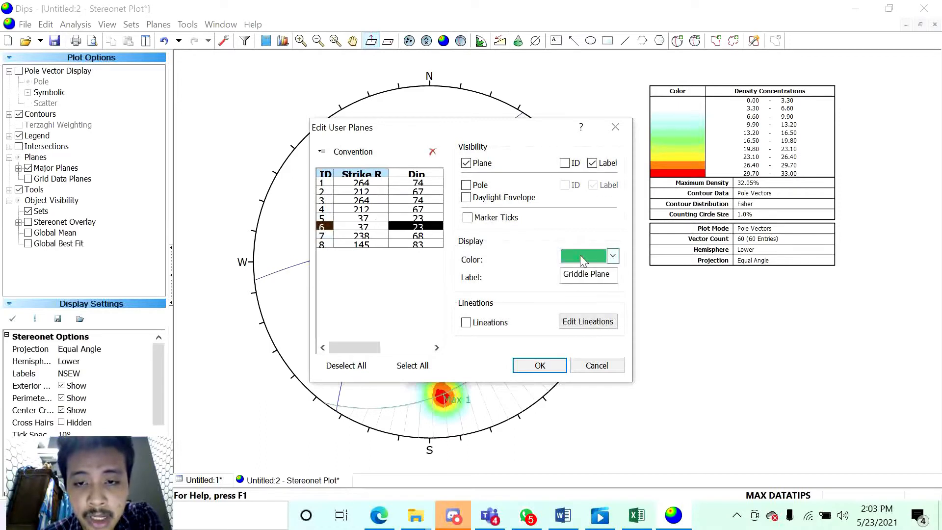
{"action": "left_click", "coordinate": [613, 256]}
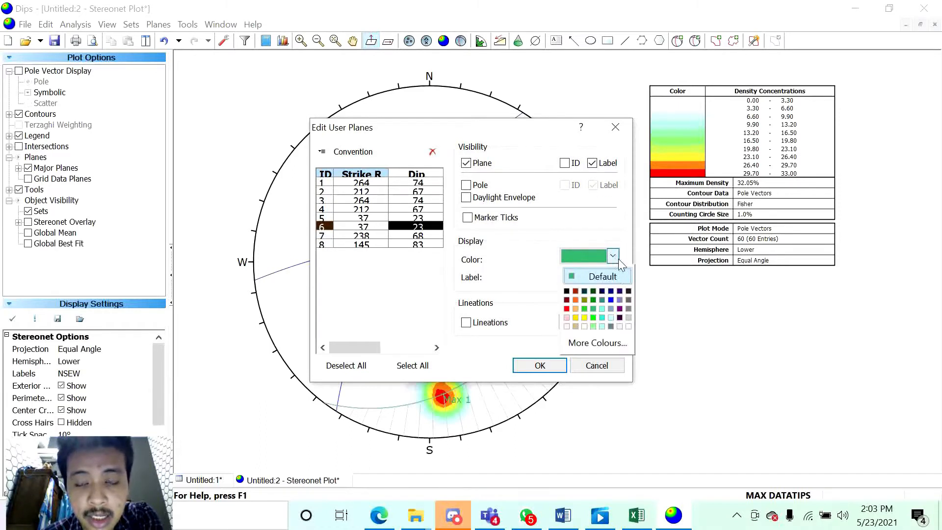
{"action": "left_click", "coordinate": [567, 291]}
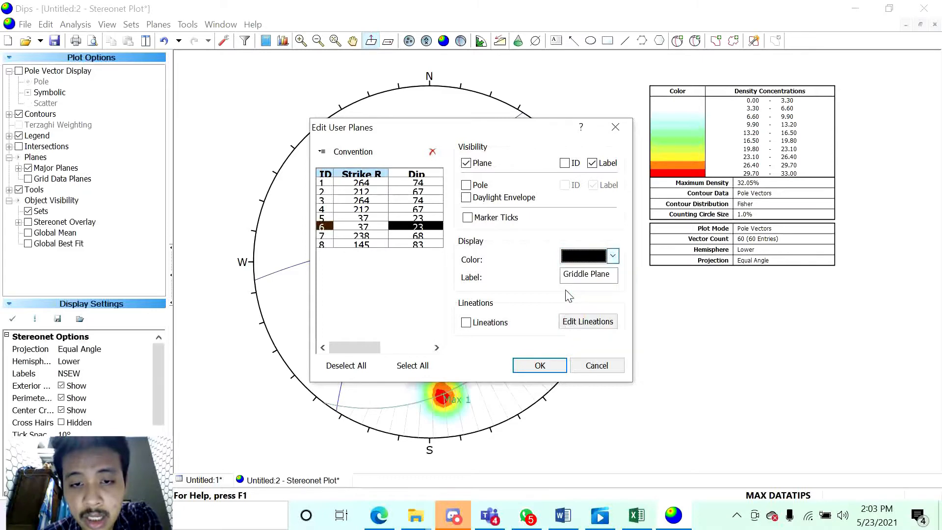
Set the display color of the Sigma 1 and Sigma 3 user planes to red and apply the user plane edits
{"action": "left_click", "coordinate": [400, 237]}
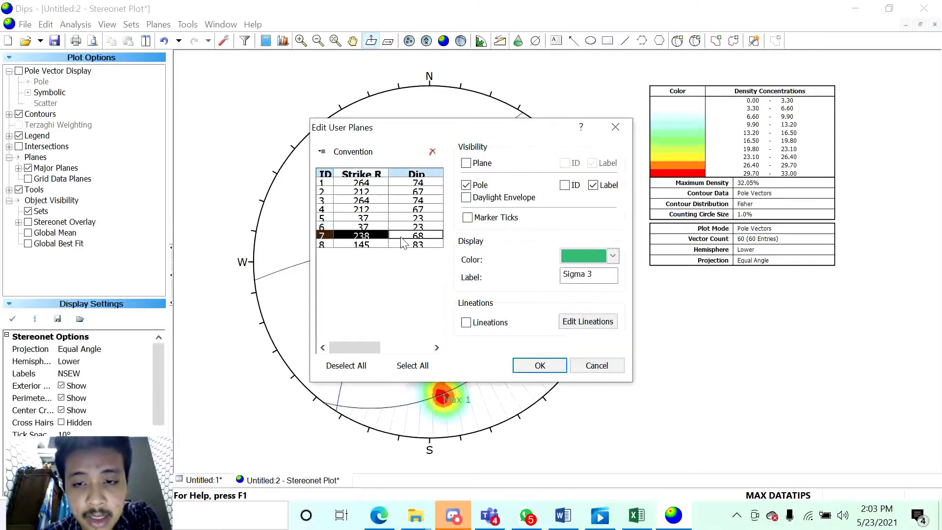
{"action": "left_click", "coordinate": [406, 245]}
{"action": "left_click", "coordinate": [411, 237]}
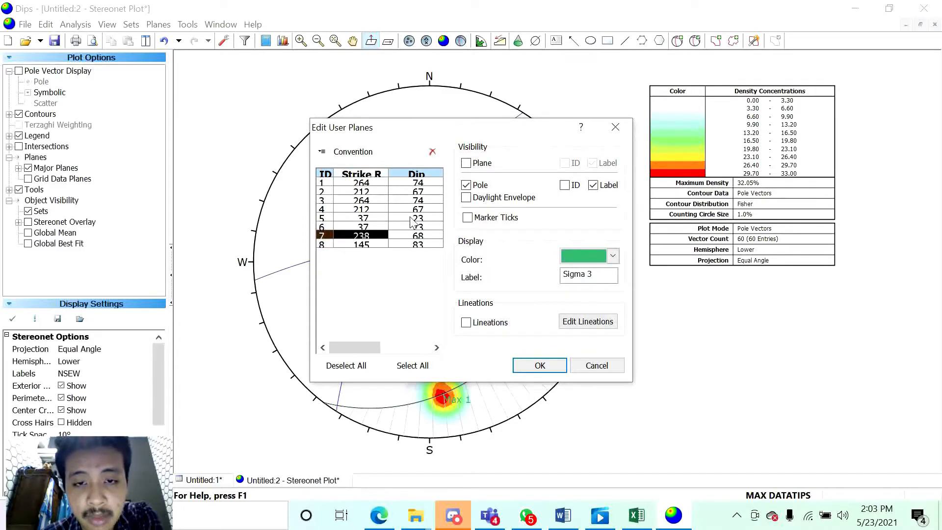
{"action": "left_click", "coordinate": [413, 218]}
{"action": "left_click", "coordinate": [428, 244]}
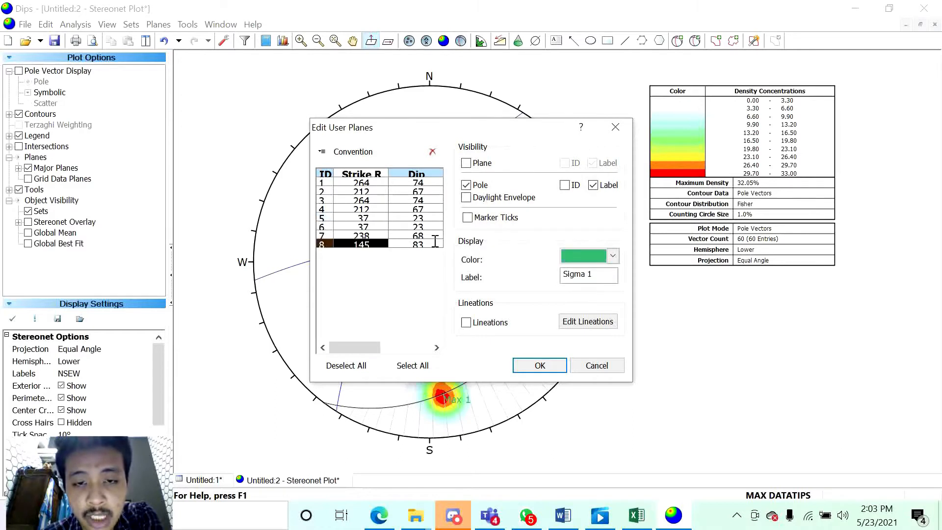
{"action": "left_click", "coordinate": [613, 256]}
{"action": "left_click", "coordinate": [568, 309]}
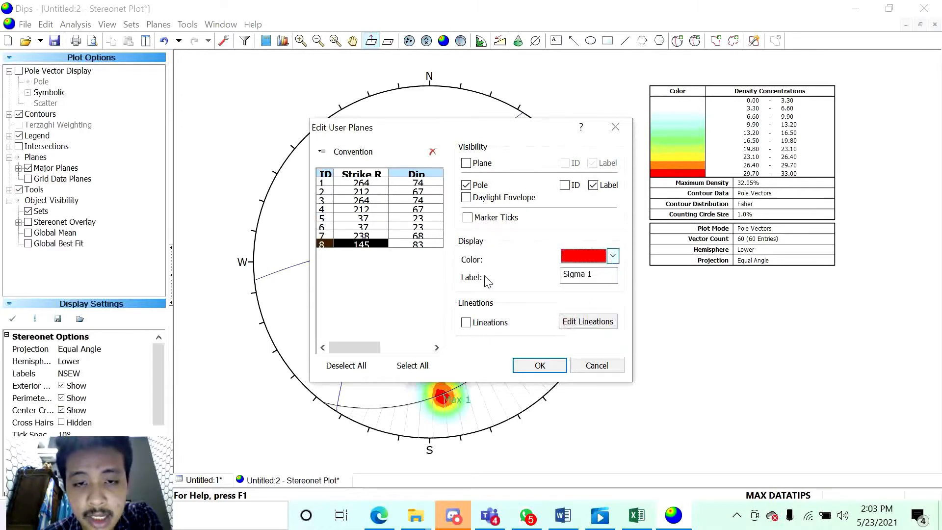
{"action": "left_click", "coordinate": [411, 237]}
{"action": "left_click", "coordinate": [613, 257]}
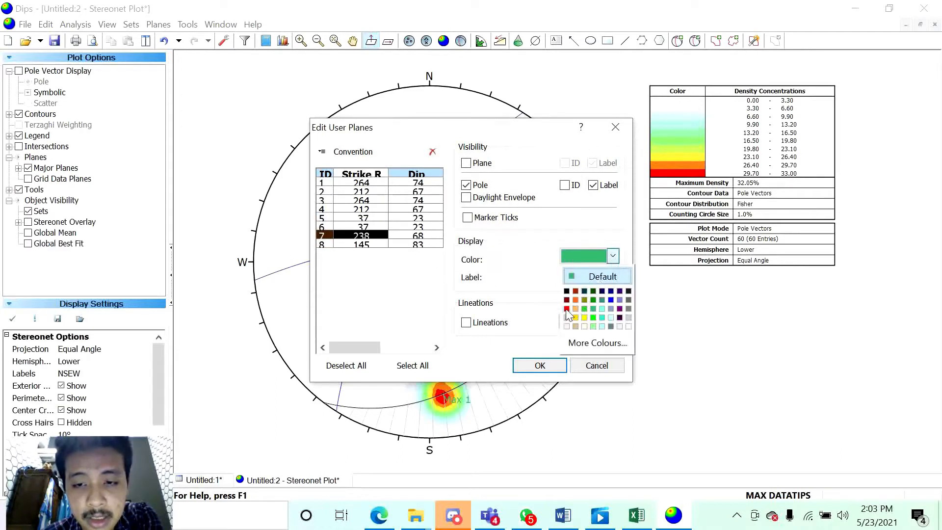
{"action": "left_click", "coordinate": [568, 308]}
{"action": "left_click", "coordinate": [557, 363]}
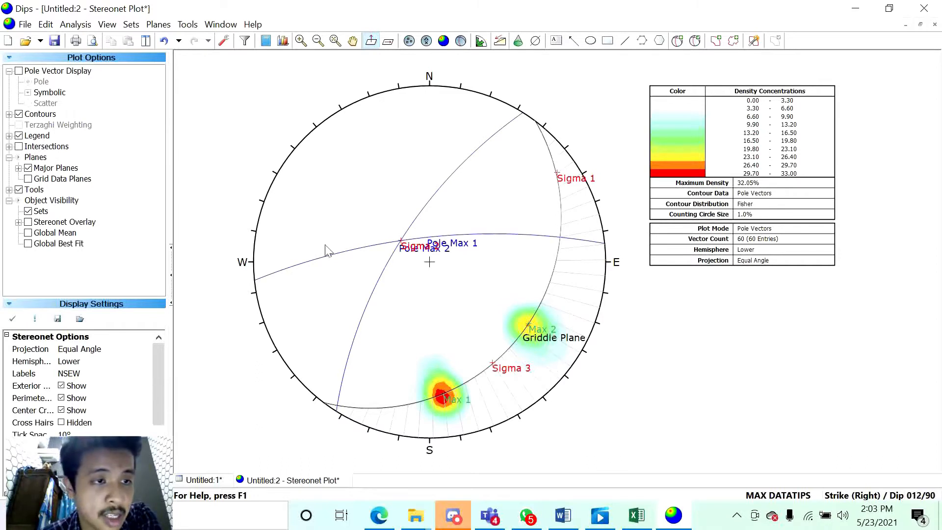
Delete all tools from the stereonet, including the pitch grid along the Griddle Plane
{"action": "left_click", "coordinate": [188, 24]}
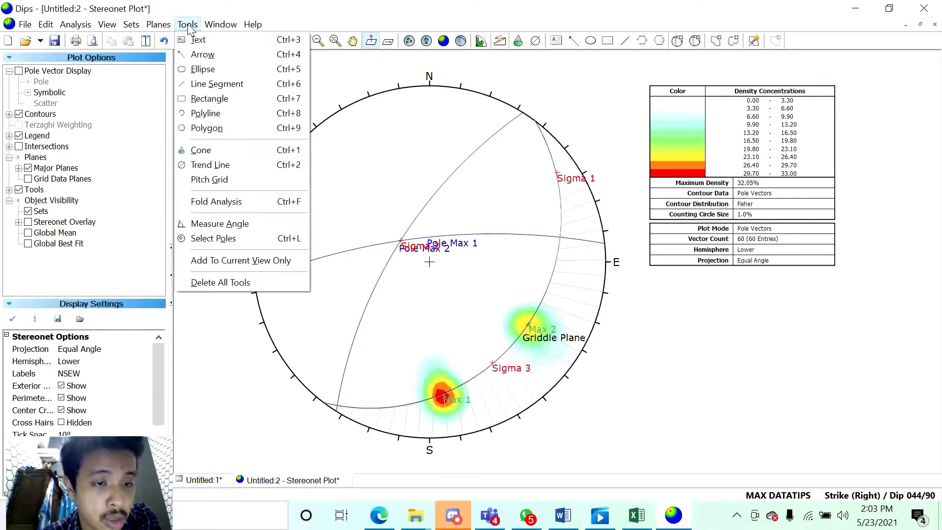
{"action": "left_click", "coordinate": [296, 283]}
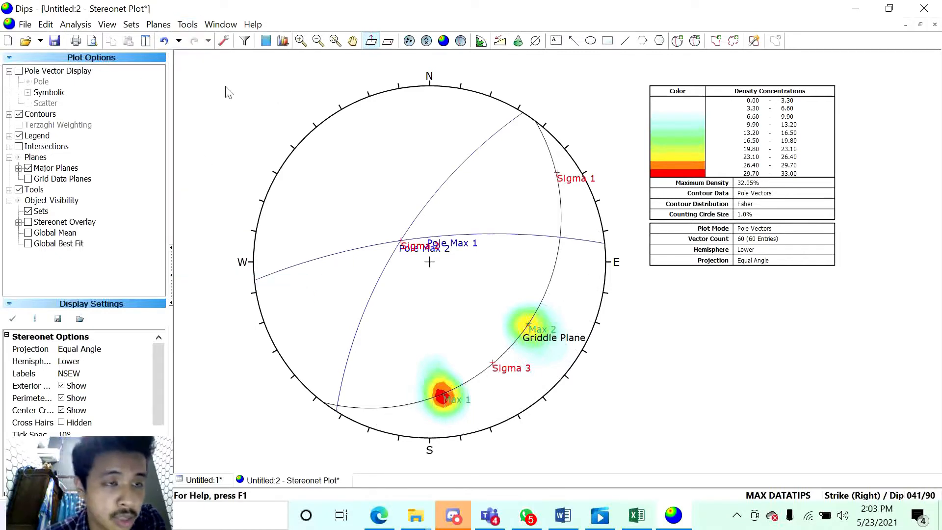
Refresh the legend by hiding and reshowing it, and cycle the orientation convention through Strike (Left) / Dip
{"action": "left_click", "coordinate": [19, 136]}
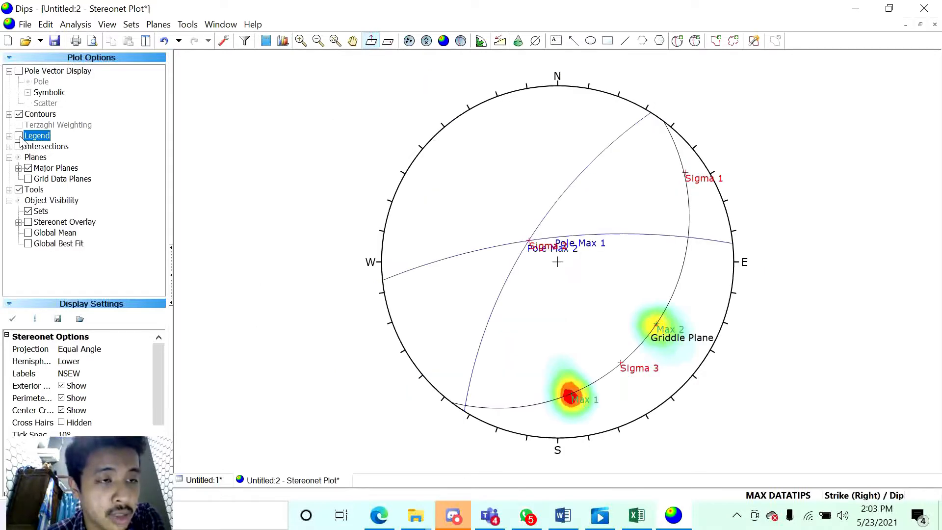
{"action": "left_click", "coordinate": [19, 136]}
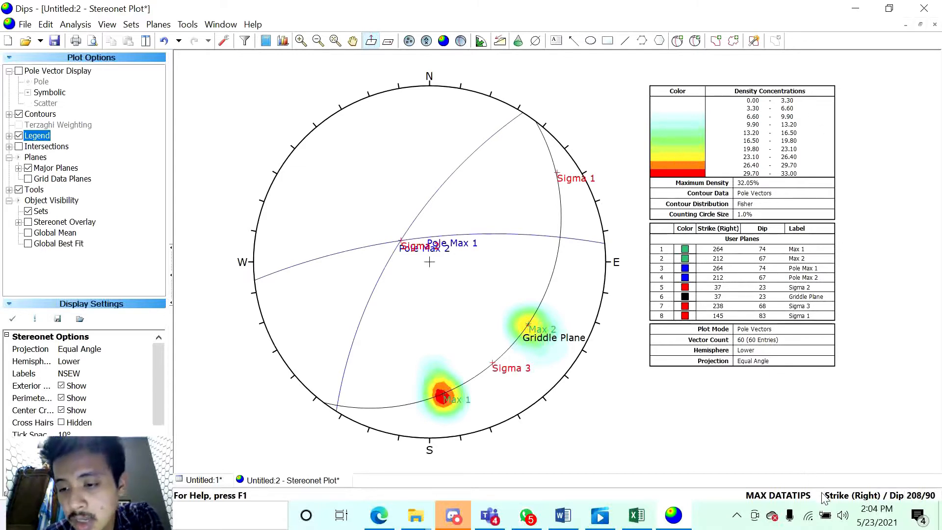
{"action": "left_click", "coordinate": [845, 500]}
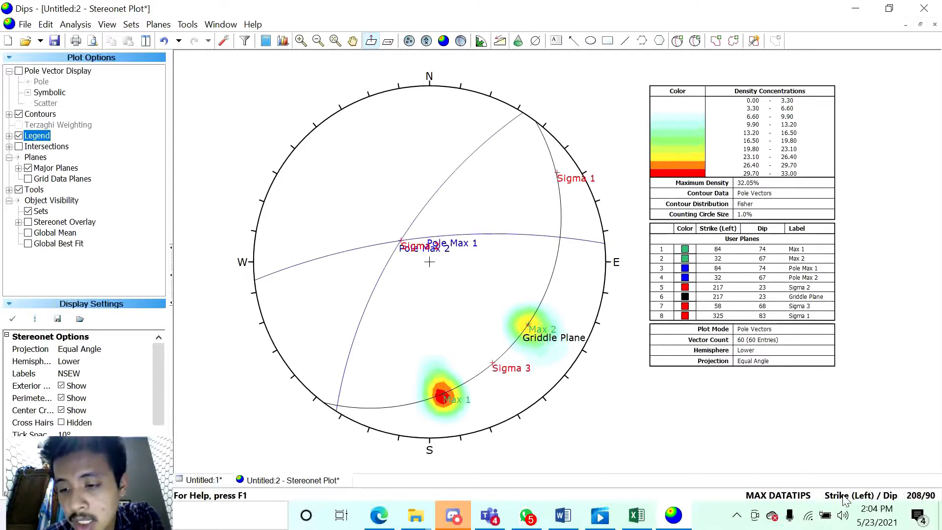
{"action": "left_click", "coordinate": [845, 499]}
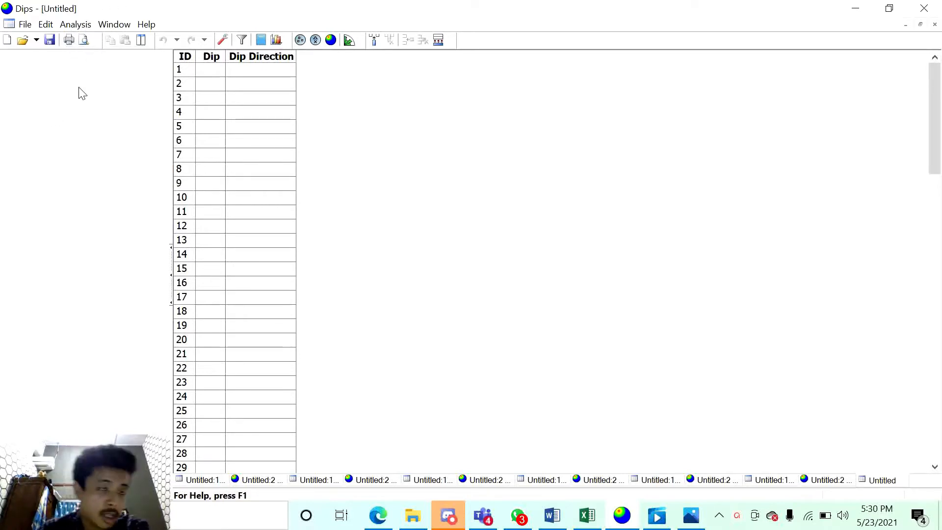
Set the empty project's global orientation format to Strike (Right) / Dip
{"action": "left_click", "coordinate": [222, 40]}
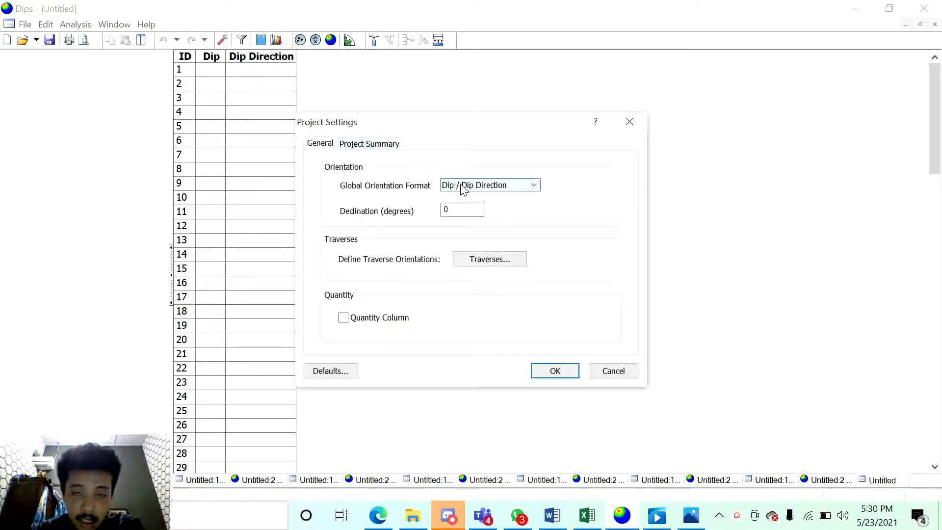
{"action": "left_click", "coordinate": [463, 186]}
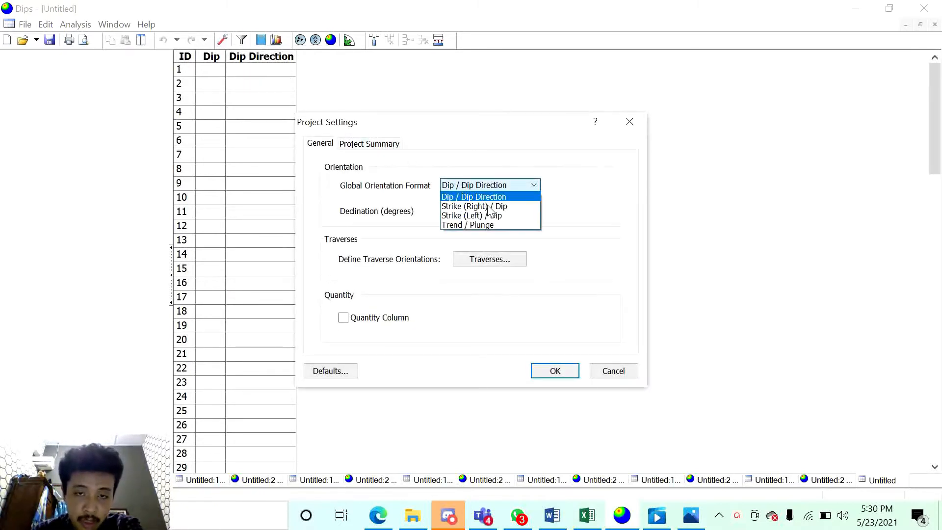
{"action": "left_click", "coordinate": [496, 208]}
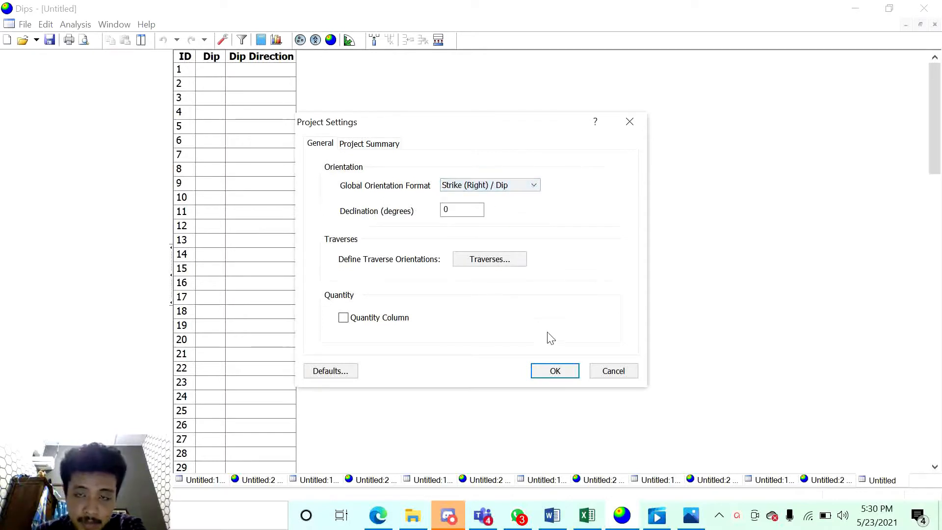
{"action": "left_click", "coordinate": [555, 371]}
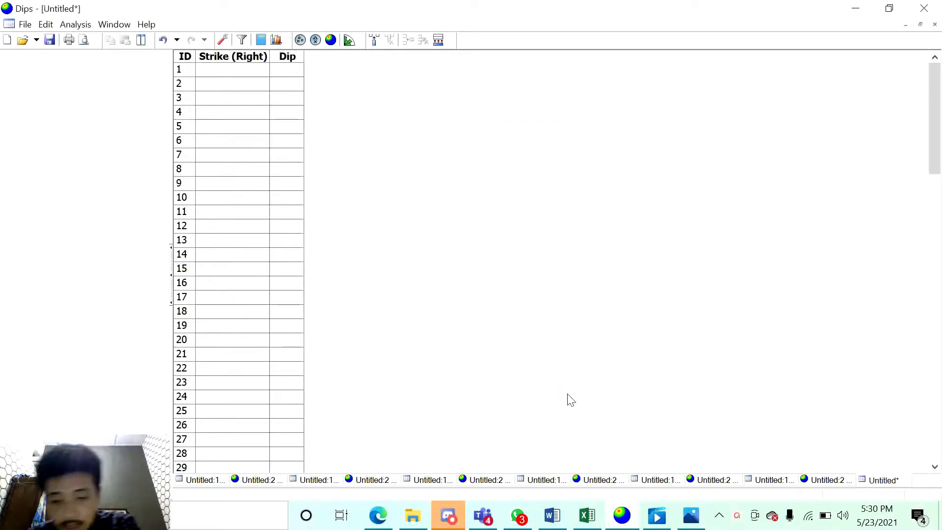
Switch to the dips fix workbook in Excel and enter the converted west strikes 91, 92, 95, 88 and 90 in D2:D6
{"action": "mouse_move", "coordinate": [592, 524]}
{"action": "left_click", "coordinate": [586, 441]}
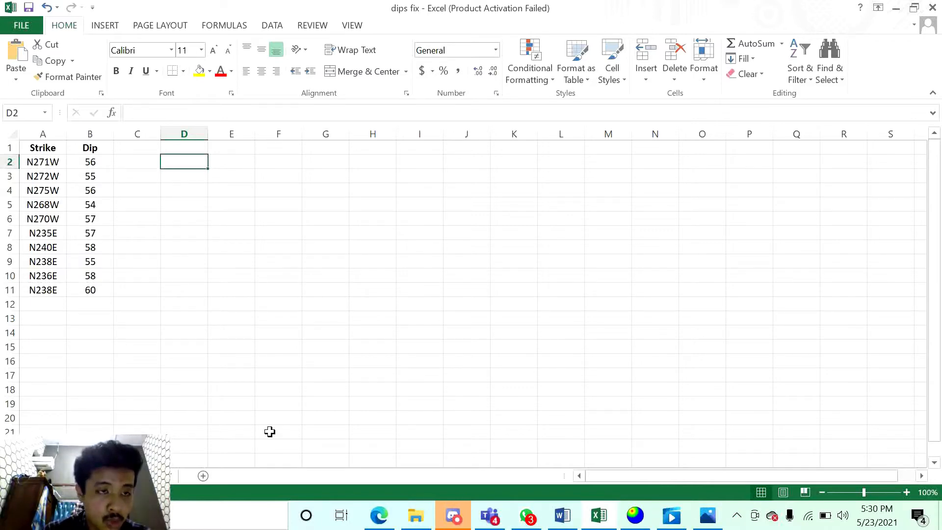
{"action": "type", "text": "91"}
{"action": "left_click", "coordinate": [177, 177]}
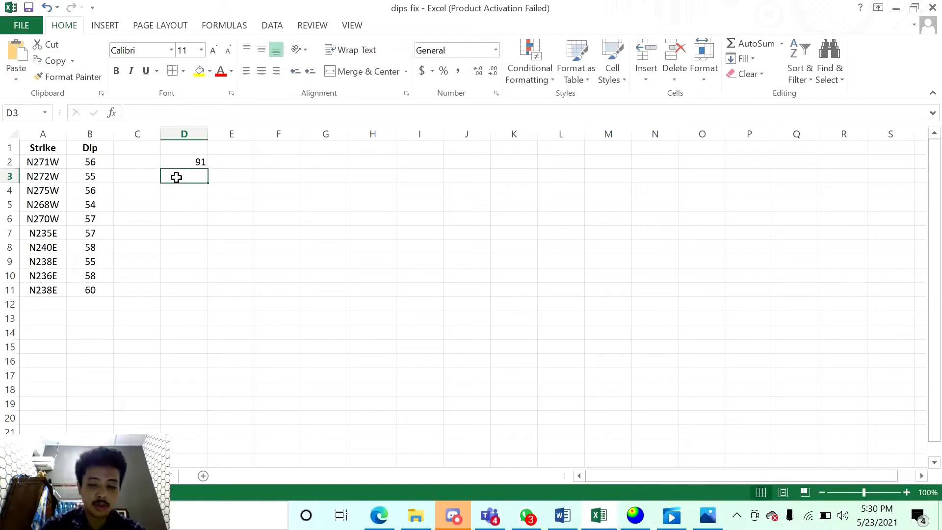
{"action": "type", "text": "92"}
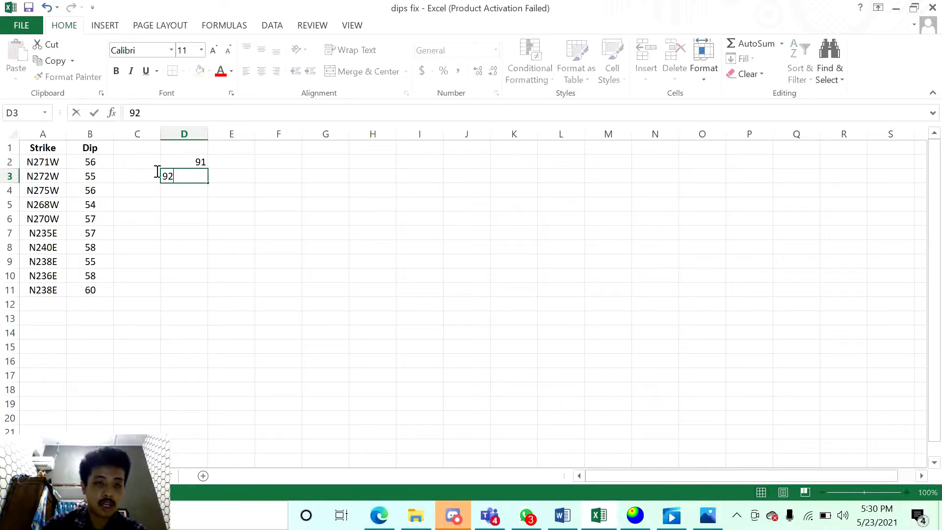
{"action": "left_click", "coordinate": [181, 190]}
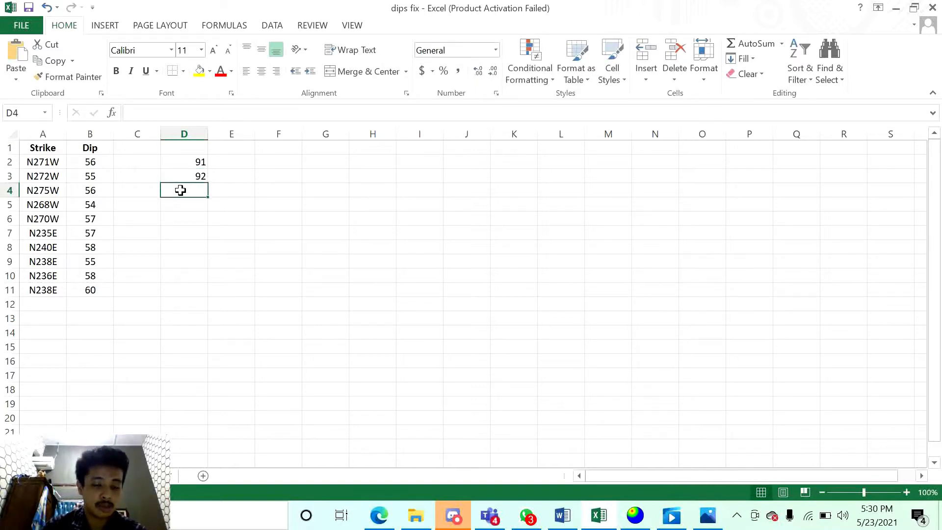
{"action": "type", "text": "95"}
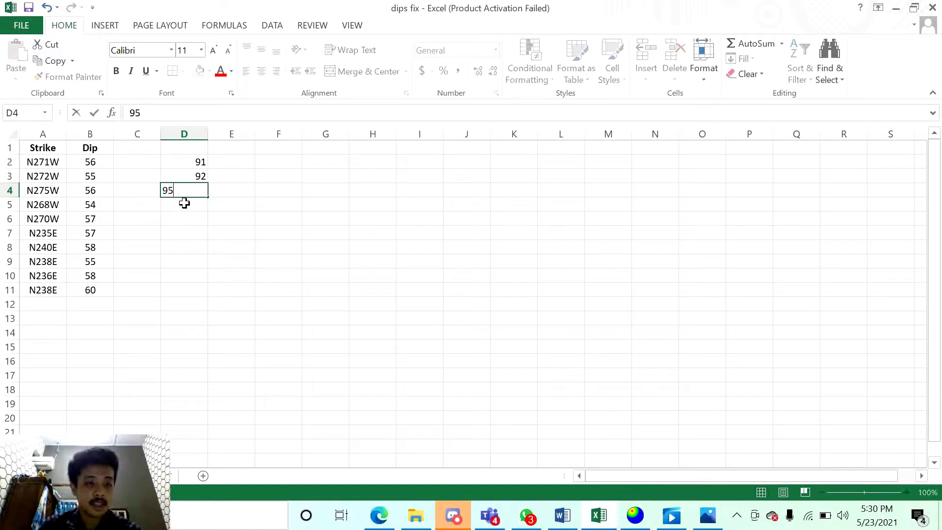
{"action": "left_click", "coordinate": [184, 203]}
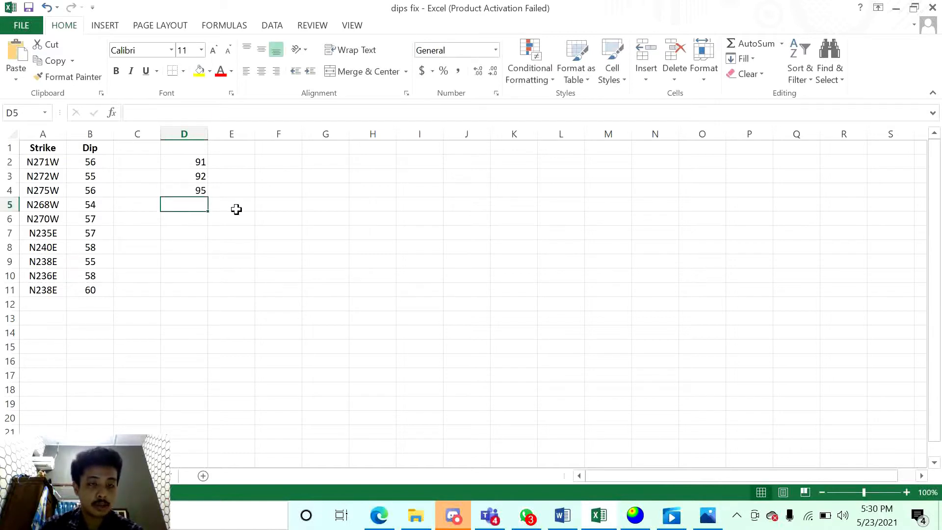
{"action": "type", "text": "88"}
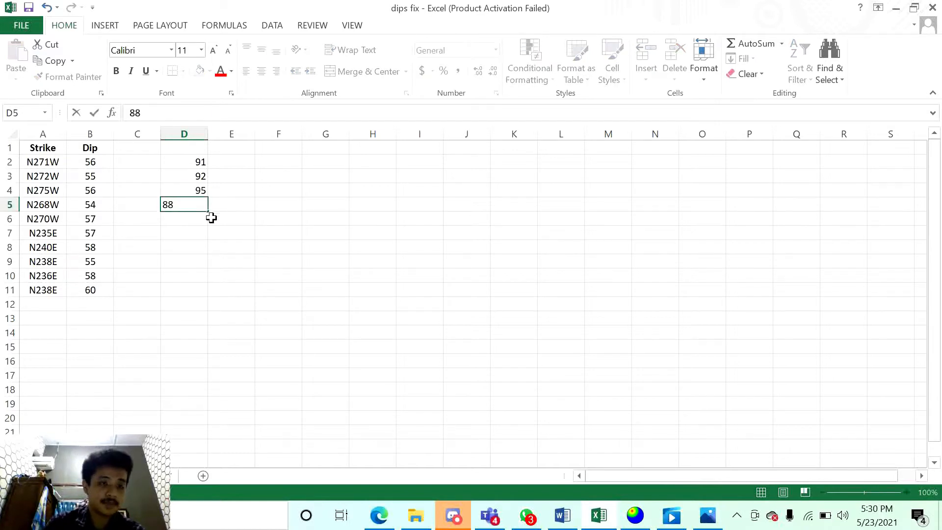
{"action": "left_click", "coordinate": [195, 216]}
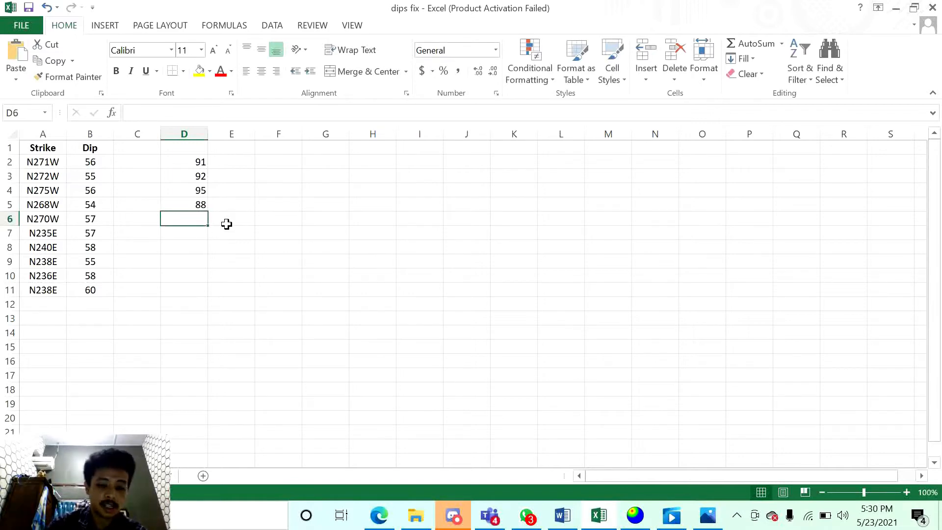
{"action": "type", "text": "90"}
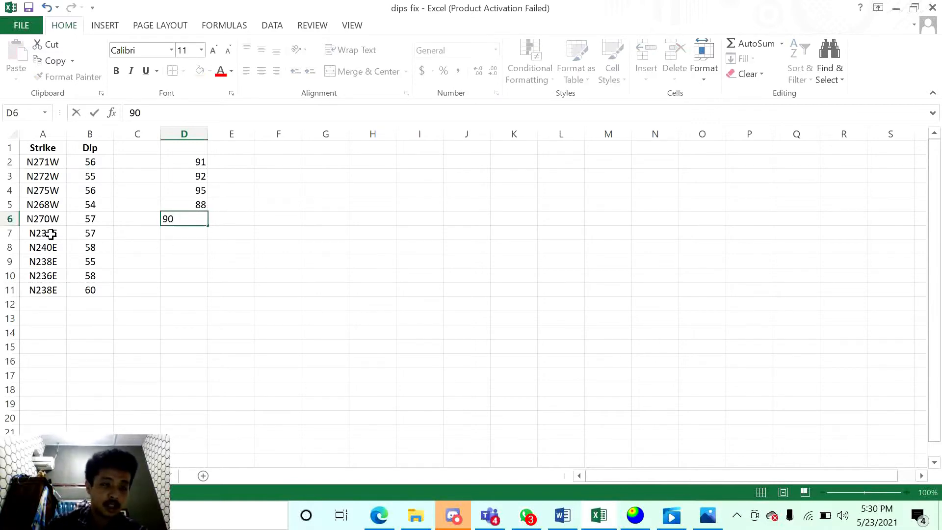
Enter the converted east strikes 235, 240, 238, 236 and 238 in cells D7:D11
{"action": "left_click", "coordinate": [174, 238]}
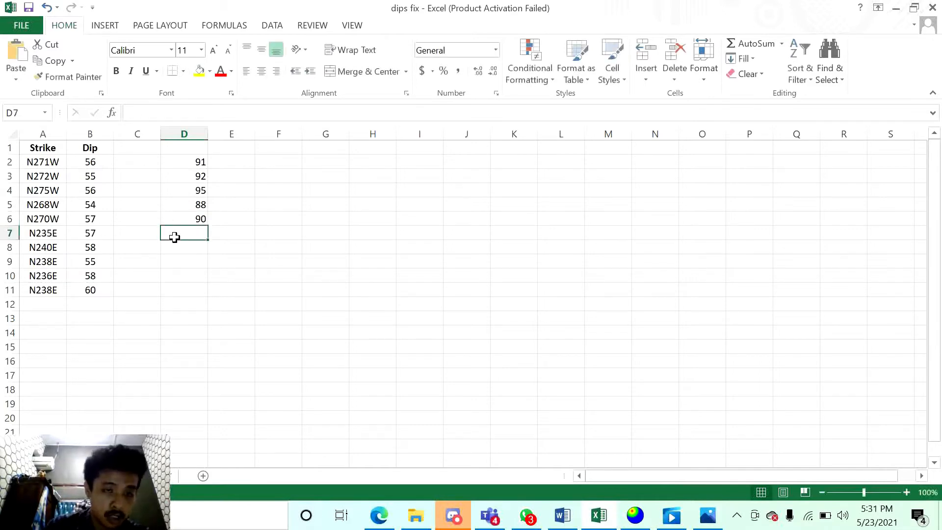
{"action": "type", "text": "235"}
{"action": "left_click", "coordinate": [183, 248]}
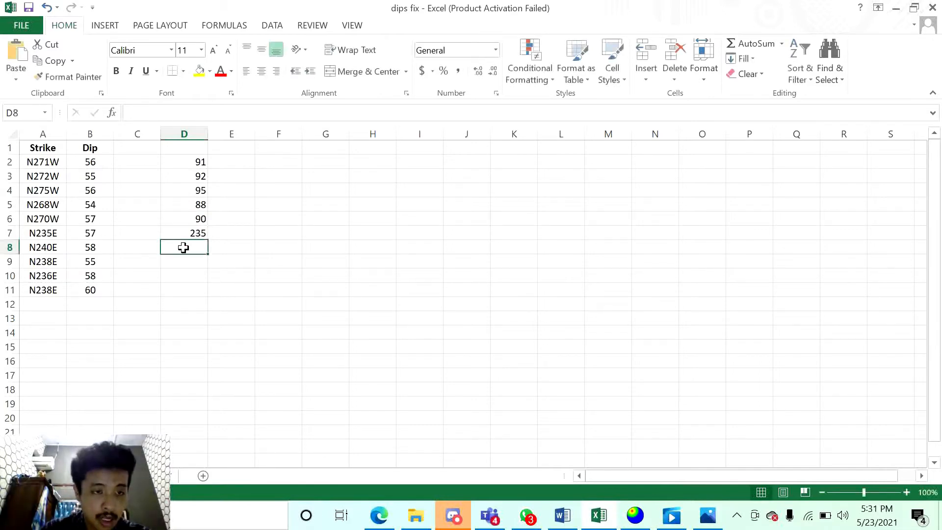
{"action": "type", "text": "240"}
{"action": "left_click", "coordinate": [183, 262]}
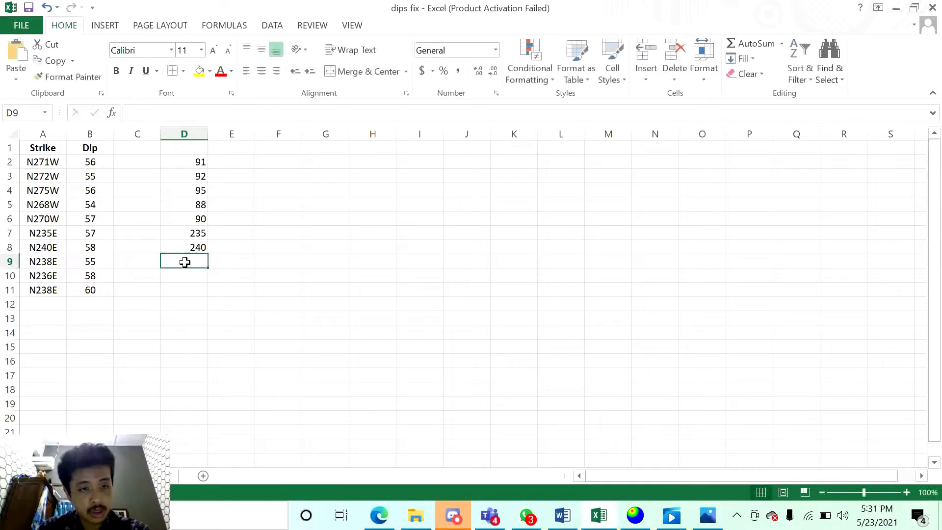
{"action": "type", "text": "238"}
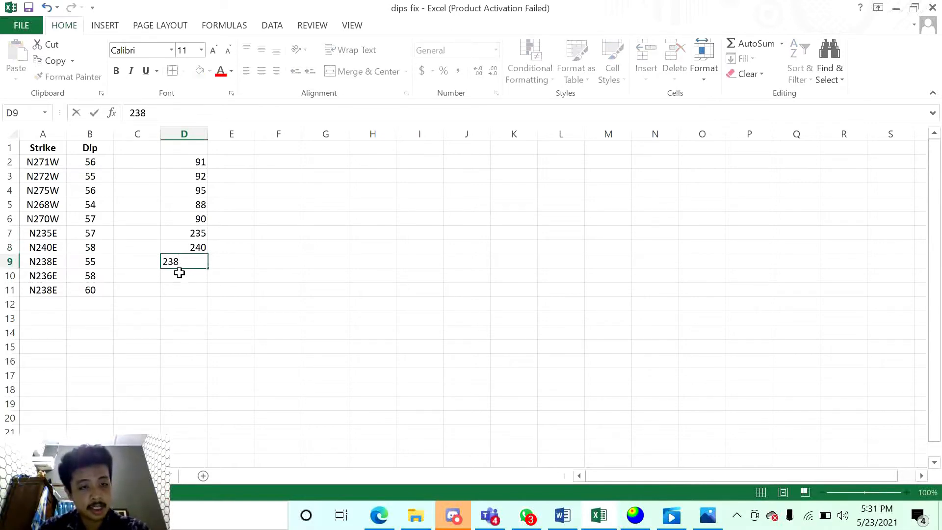
{"action": "left_click", "coordinate": [180, 273]}
{"action": "type", "text": "236"}
{"action": "left_click", "coordinate": [183, 289]}
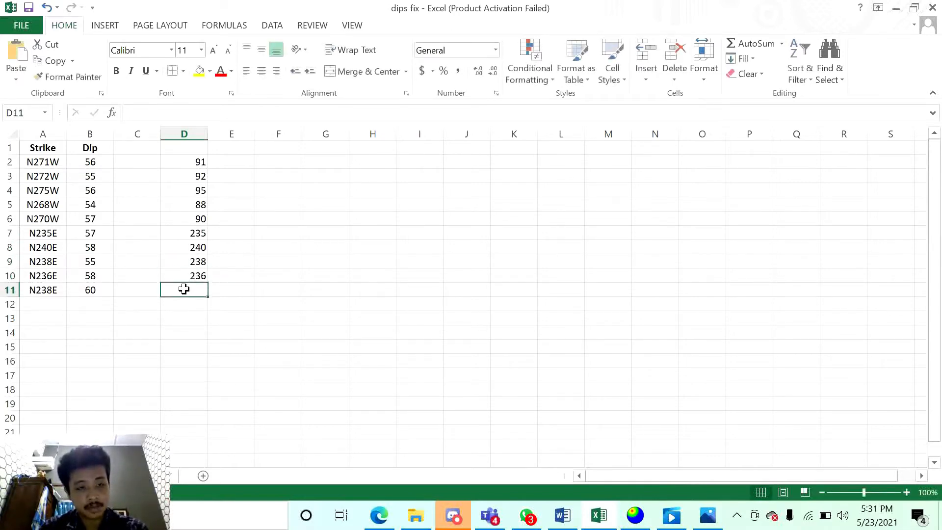
{"action": "type", "text": "238"}
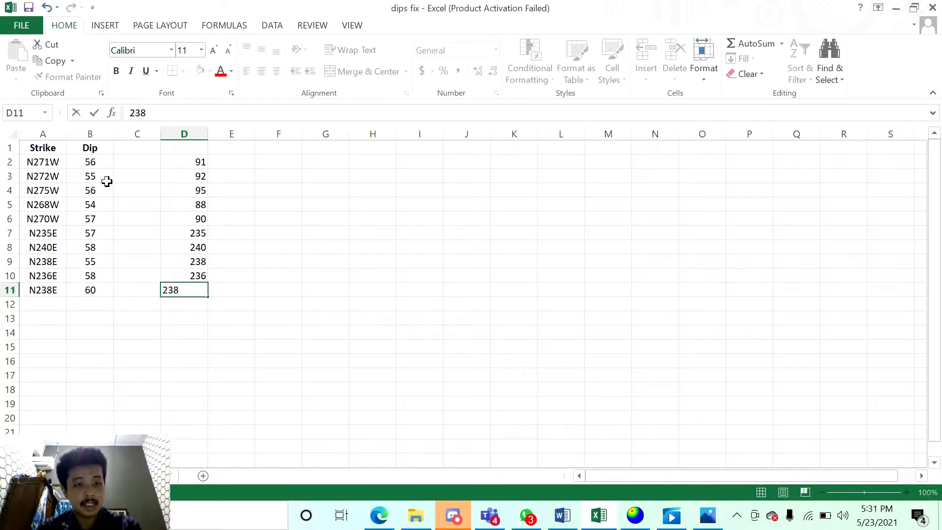
Copy the dip values from B2:B11 into column E beside the converted strikes, starting at E2
{"action": "left_click_drag", "start_coordinate": [90, 162], "coordinate": [98, 291]}
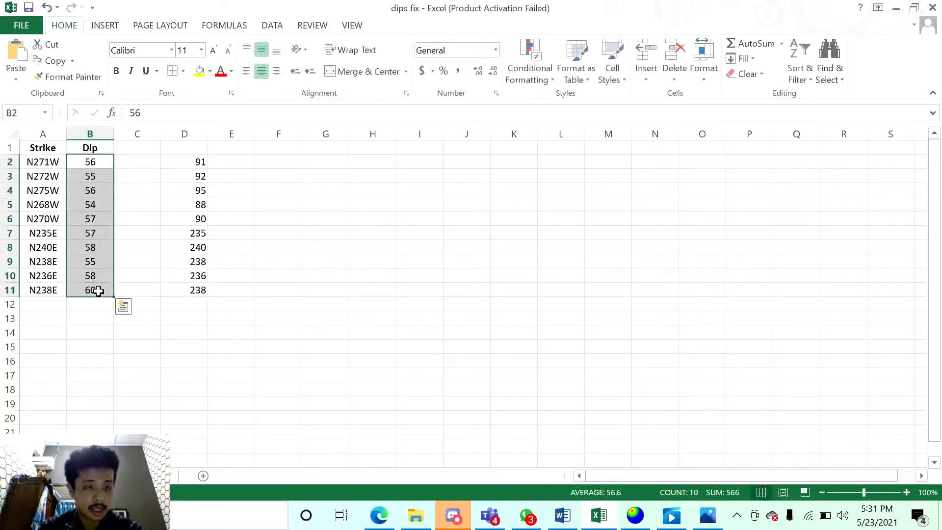
{"action": "key", "text": "ctrl+c"}
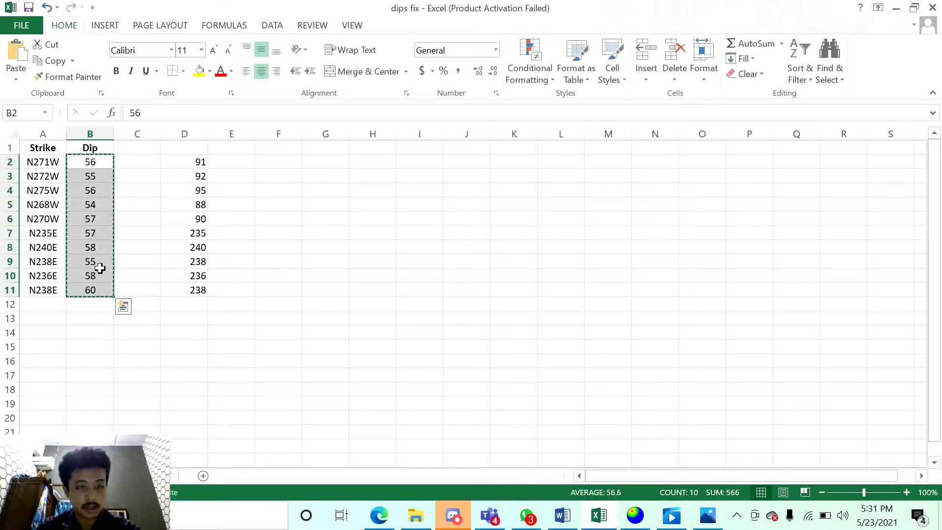
{"action": "left_click", "coordinate": [231, 162]}
{"action": "key", "text": "ctrl+v"}
Copy D2:E11 into the Strike (Right) and Dip columns of the untitled Dips project from row 1, and open its contour stereonet plot
{"action": "left_click_drag", "start_coordinate": [181, 159], "coordinate": [225, 284]}
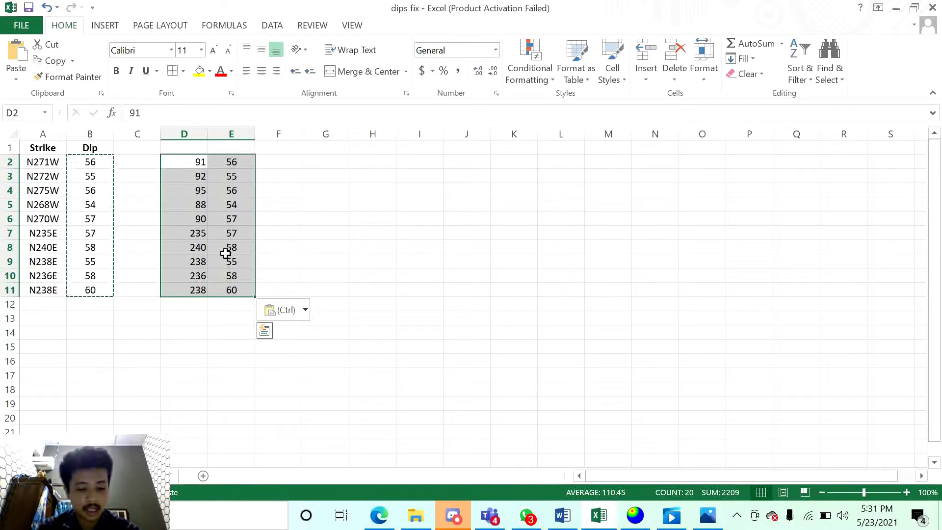
{"action": "key", "text": "ctrl+c"}
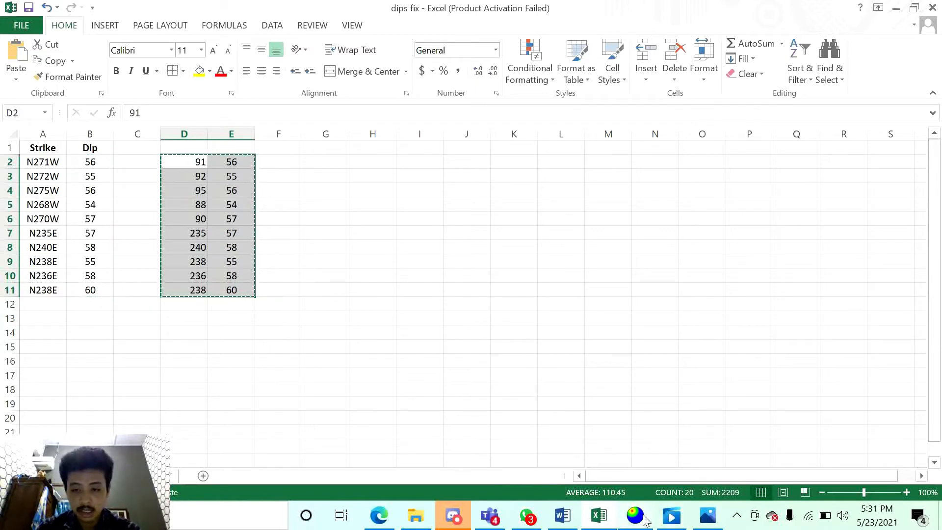
{"action": "key", "text": "alt+Tab"}
{"action": "left_click", "coordinate": [215, 69]}
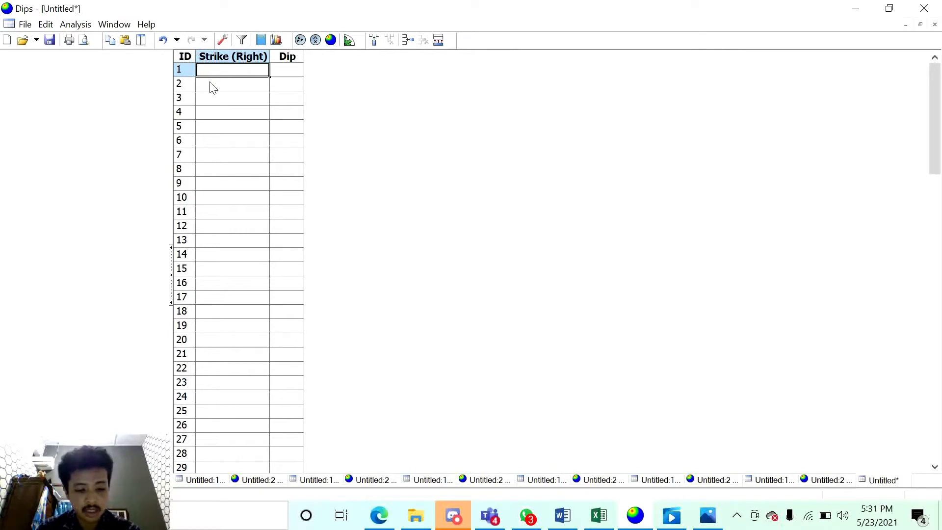
{"action": "key", "text": "ctrl+v"}
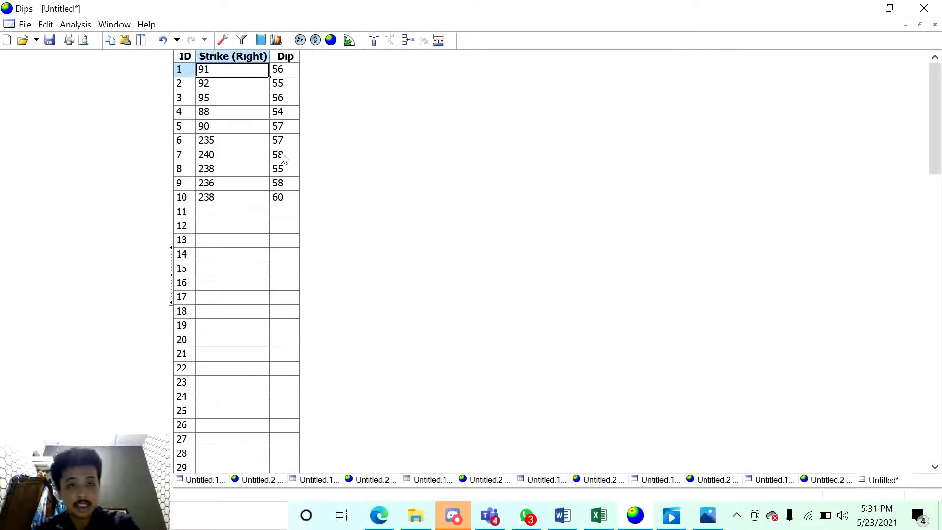
{"action": "left_click", "coordinate": [333, 40]}
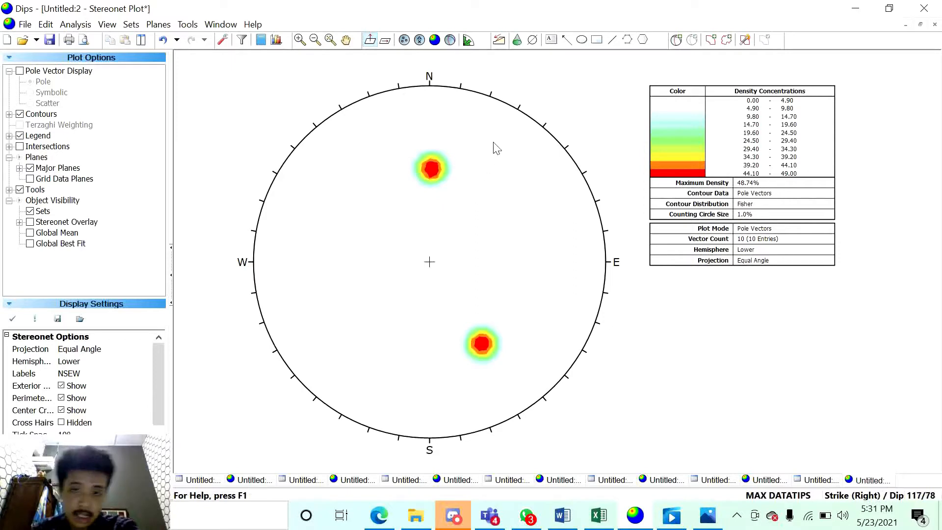
Add a user plane labelled Max 1 at 92/56 on the northern density maximum, showing only its pole and label
{"action": "left_click", "coordinate": [676, 40]}
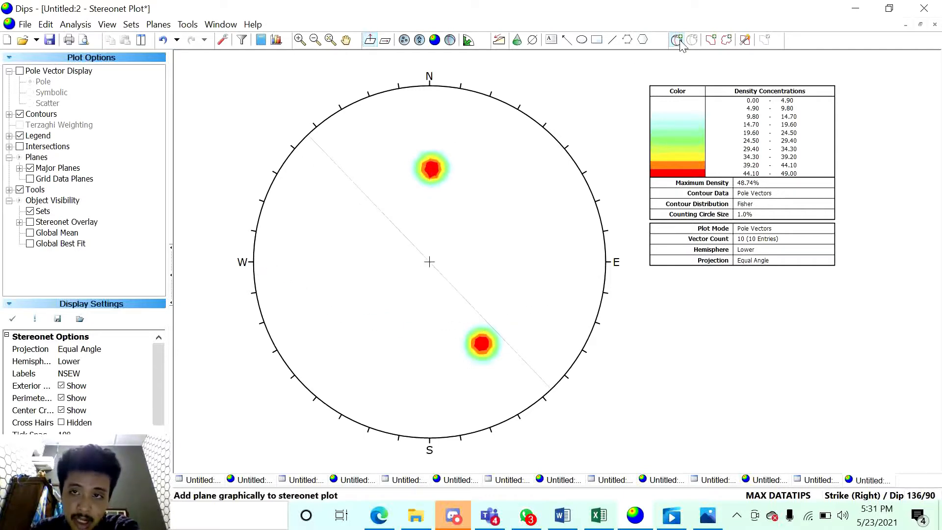
{"action": "left_click", "coordinate": [431, 168]}
{"action": "left_click", "coordinate": [473, 202]}
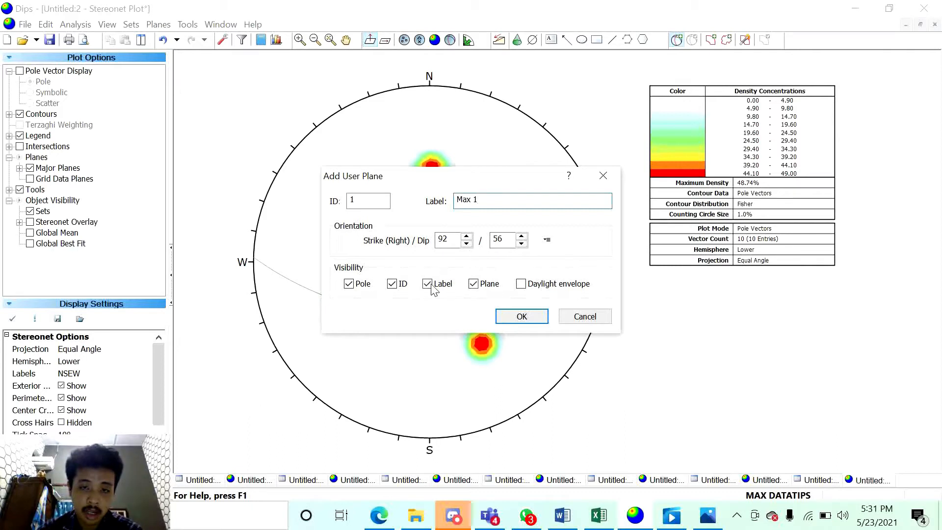
{"action": "left_click", "coordinate": [398, 288]}
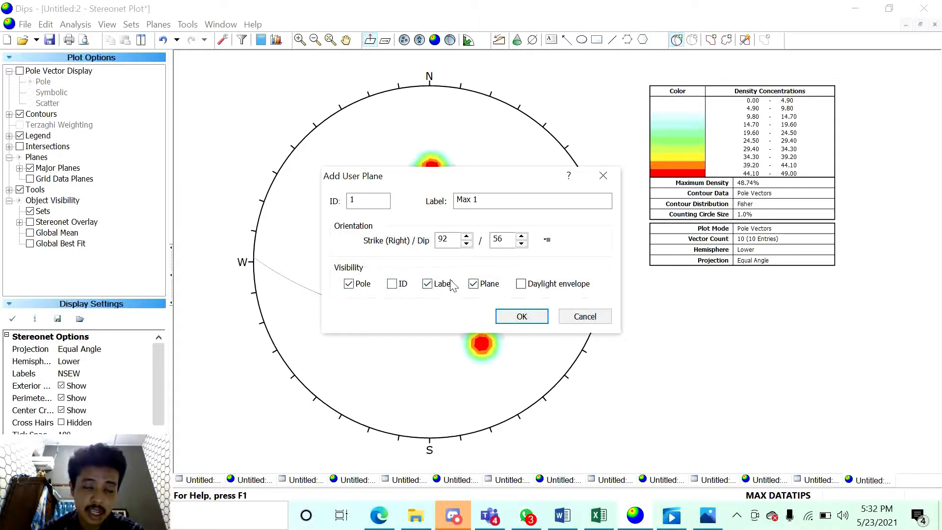
{"action": "left_click", "coordinate": [473, 284]}
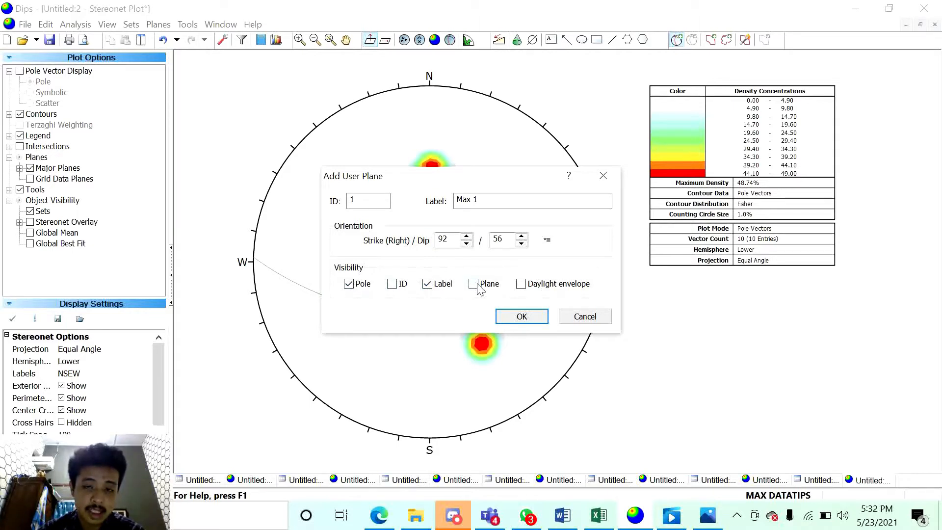
{"action": "left_click", "coordinate": [522, 317]}
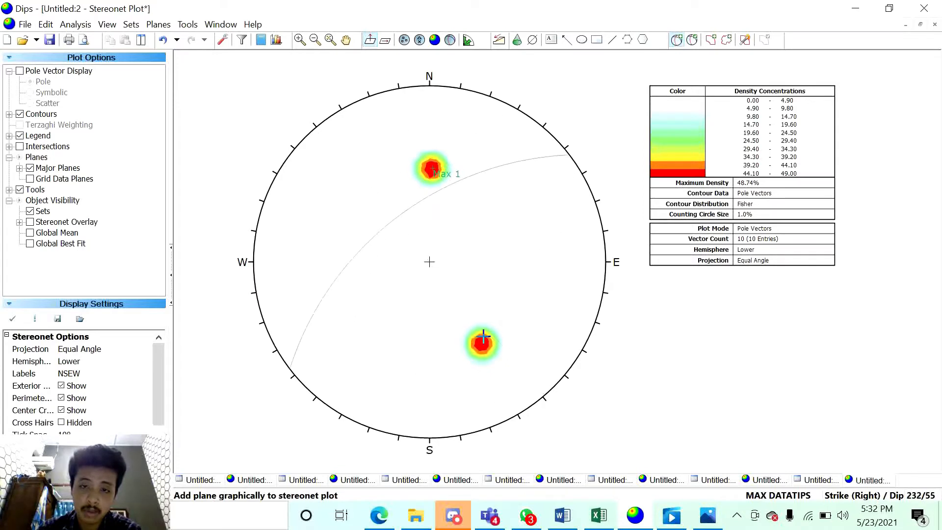
Add a user plane labelled Max 2 at 238/58 on the southeastern density maximum, showing only its pole and label
{"action": "left_click", "coordinate": [481, 344]}
{"action": "left_click", "coordinate": [464, 202]}
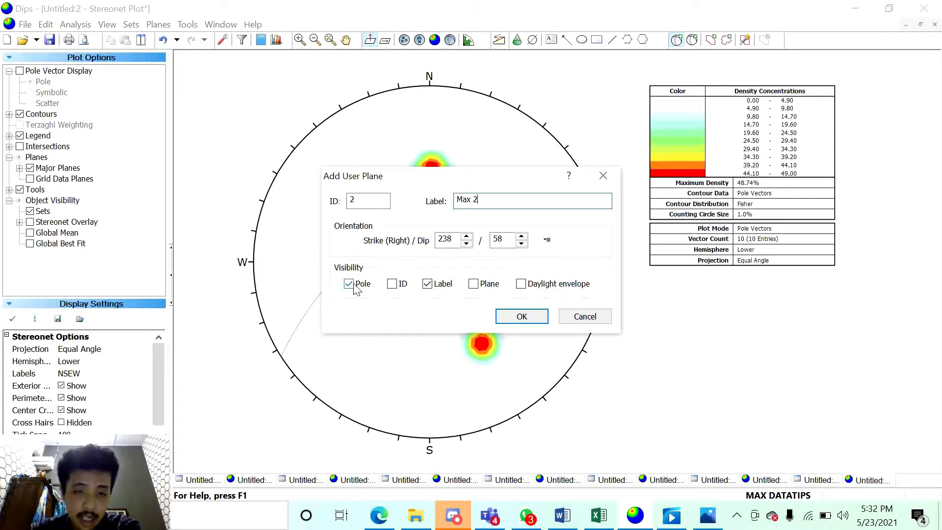
{"action": "left_click", "coordinate": [536, 317]}
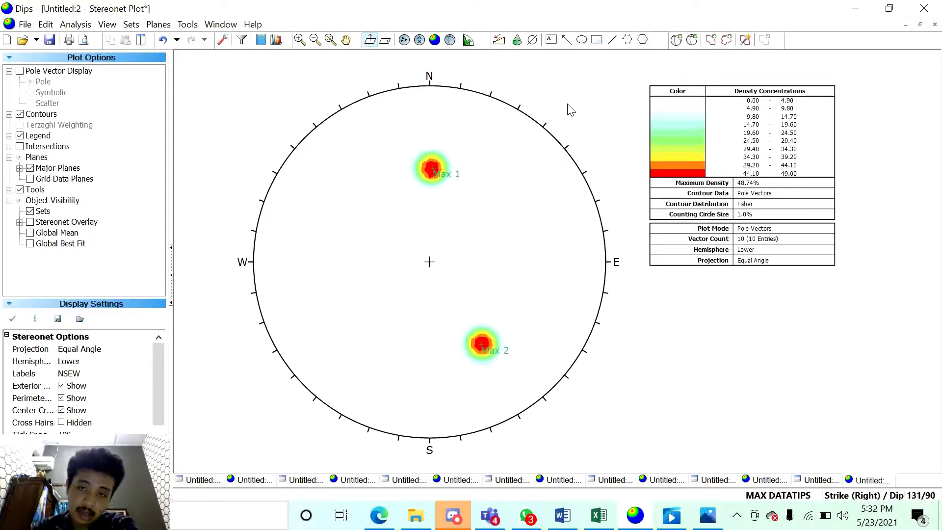
Add a user plane labelled Sigma 2 at 344/66, the pole of the great circle through both maxima, with only pole and label shown
{"action": "left_click", "coordinate": [677, 42]}
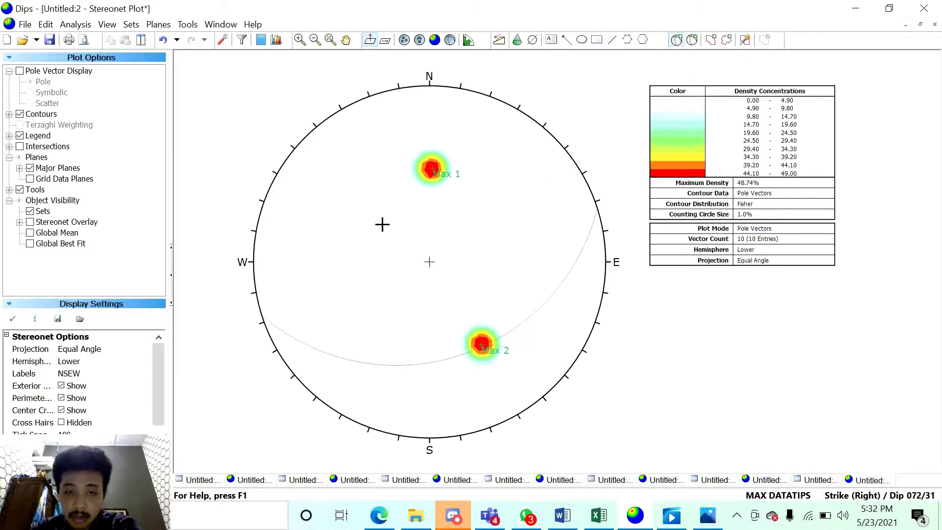
{"action": "left_click", "coordinate": [320, 293]}
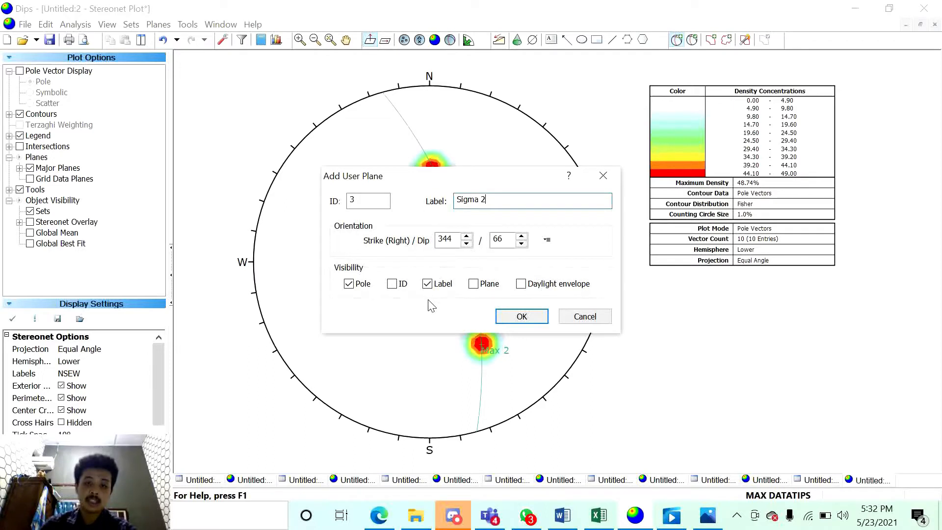
{"action": "left_click", "coordinate": [517, 317]}
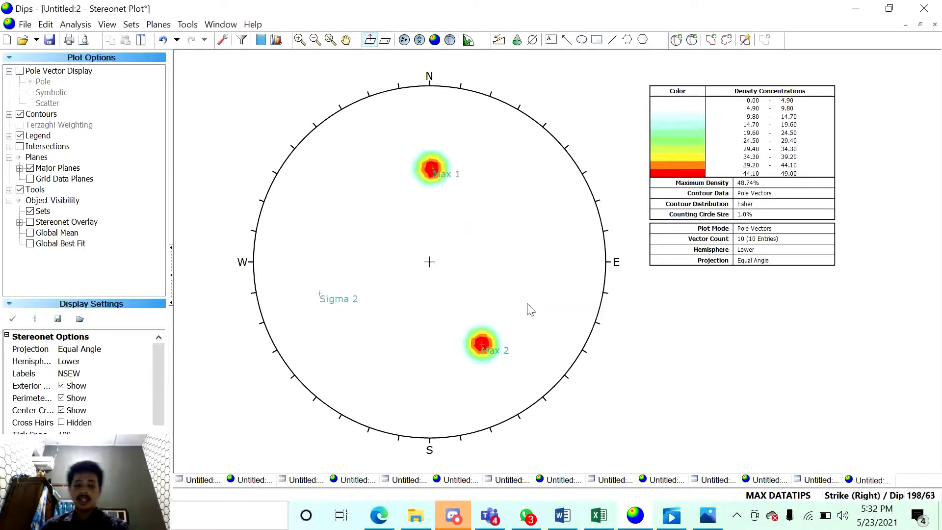
Add a user plane labelled Griddle Plane at 344/65 through both maxima, showing its plane and label but hiding the pole
{"action": "left_click", "coordinate": [676, 40]}
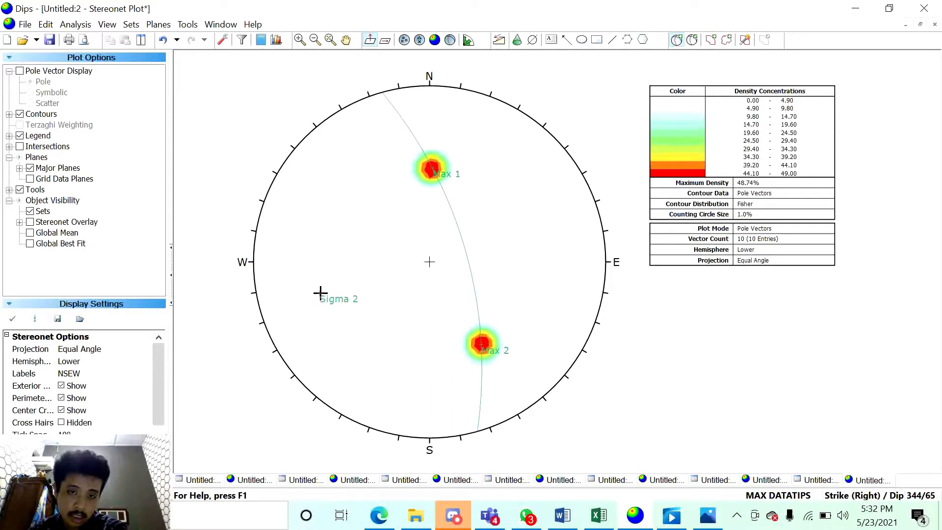
{"action": "left_click", "coordinate": [320, 293]}
{"action": "left_click", "coordinate": [499, 199]}
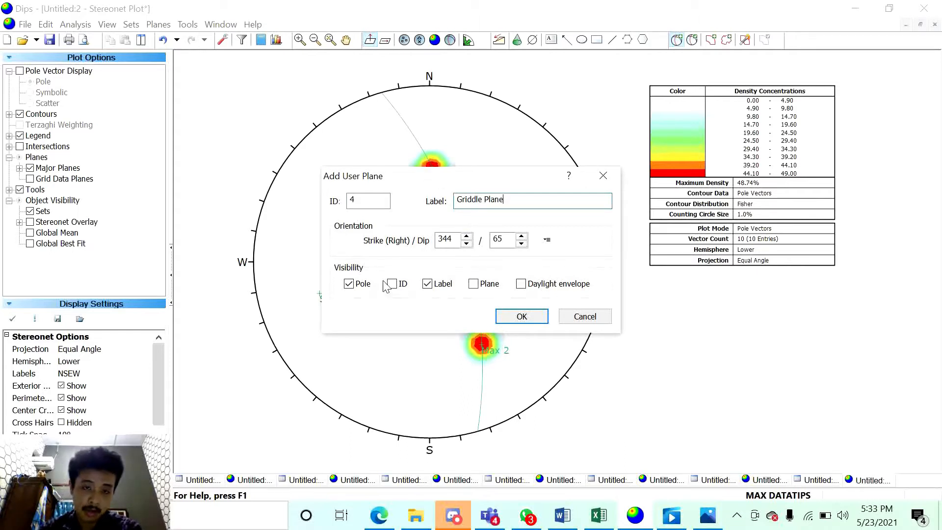
{"action": "left_click", "coordinate": [349, 283]}
{"action": "left_click", "coordinate": [473, 285]}
{"action": "left_click", "coordinate": [519, 317]}
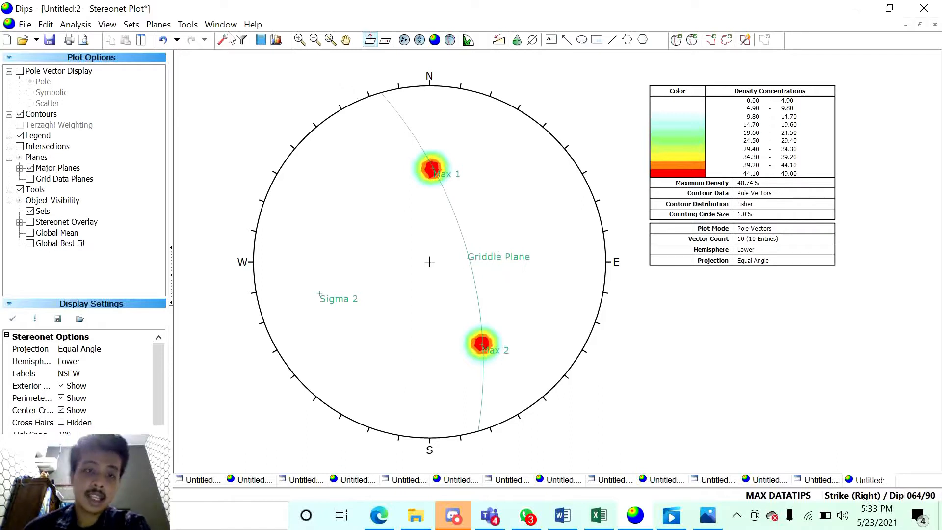
Measure the angle between the Max 1 and Max 2 poles on the stereonet
{"action": "left_click", "coordinate": [188, 26]}
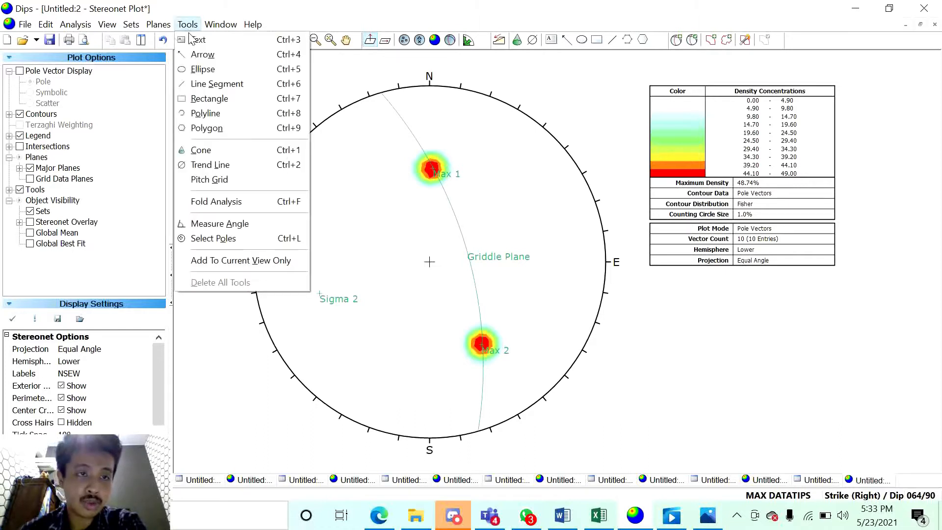
{"action": "left_click", "coordinate": [248, 224]}
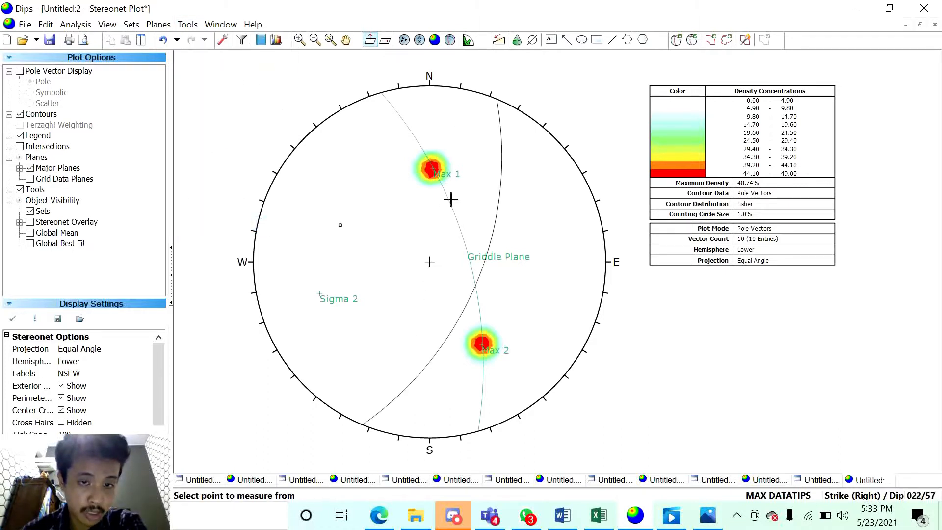
{"action": "left_click", "coordinate": [432, 168]}
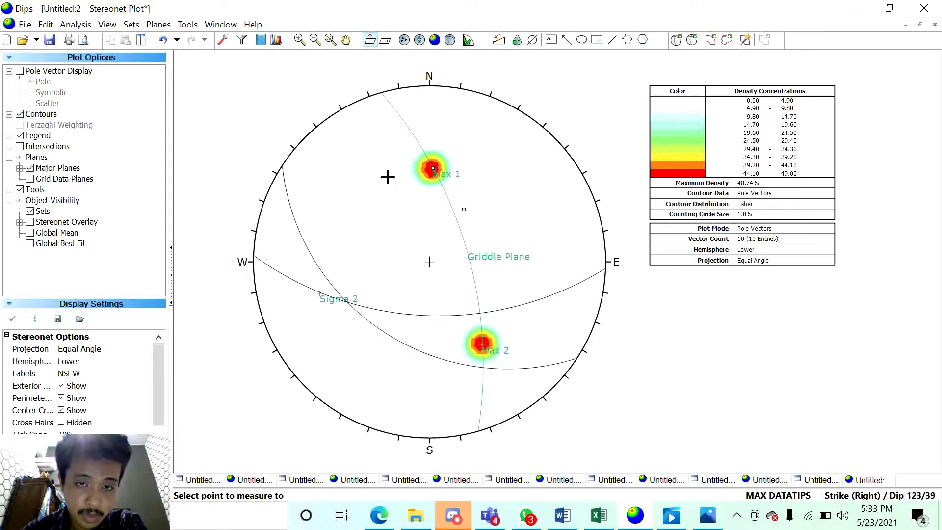
{"action": "left_click", "coordinate": [482, 346]}
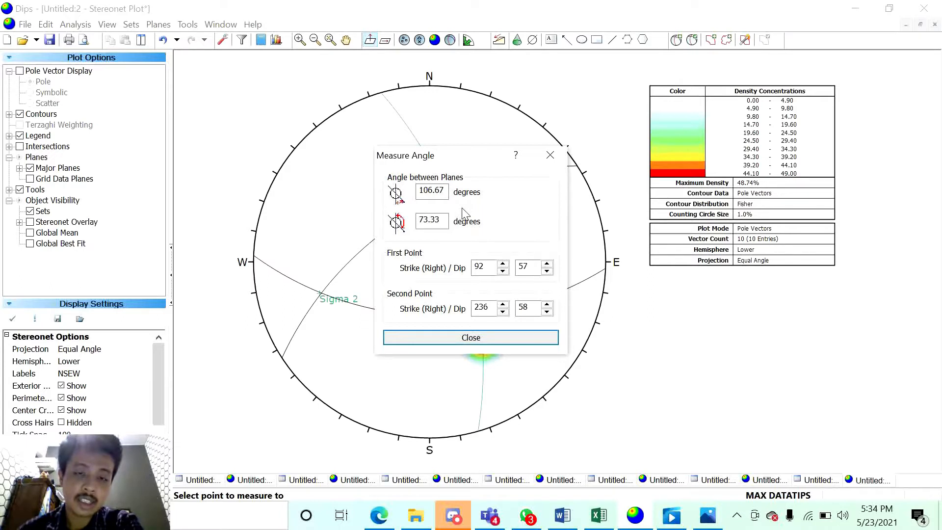
{"action": "left_click", "coordinate": [471, 338]}
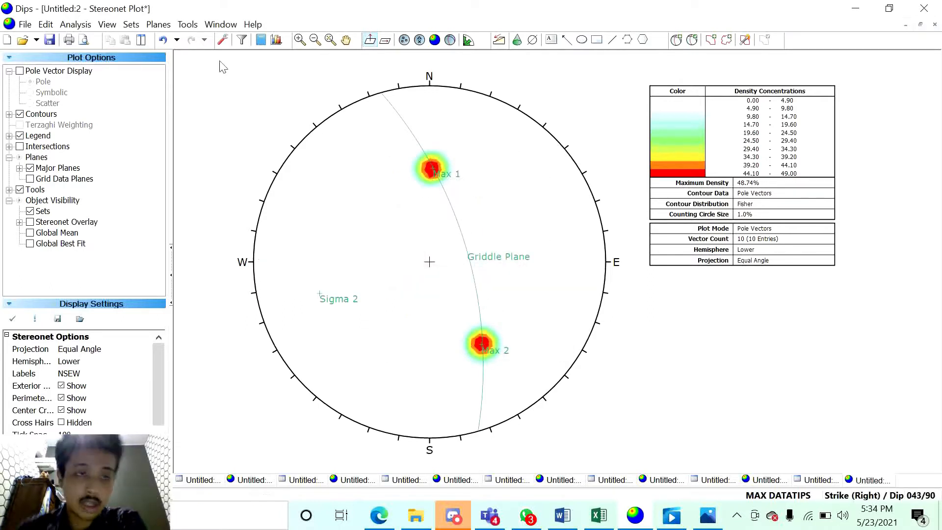
Overlay a pitch grid on the Griddle Plane and add a user plane labelled Sigma 1 at 167/26, showing only pole and label
{"action": "left_click", "coordinate": [187, 24]}
{"action": "left_click", "coordinate": [223, 183]}
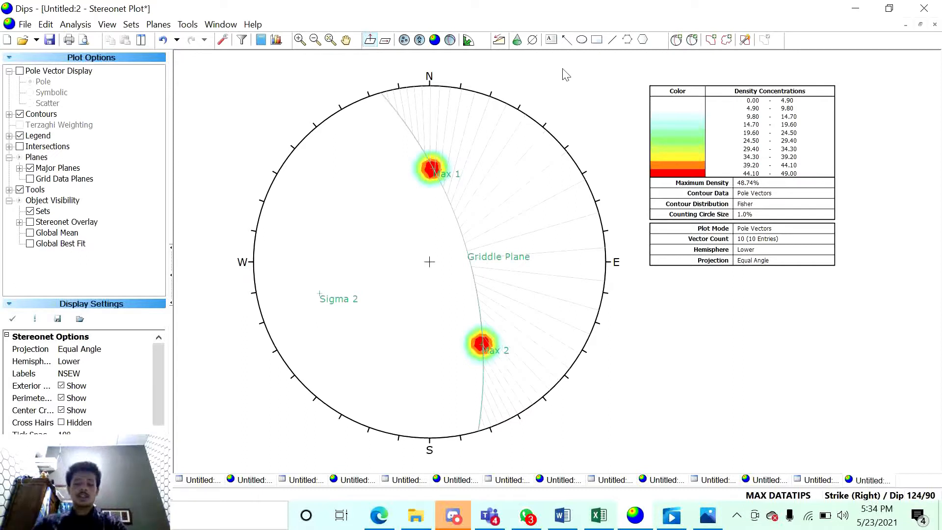
{"action": "left_click", "coordinate": [676, 40]}
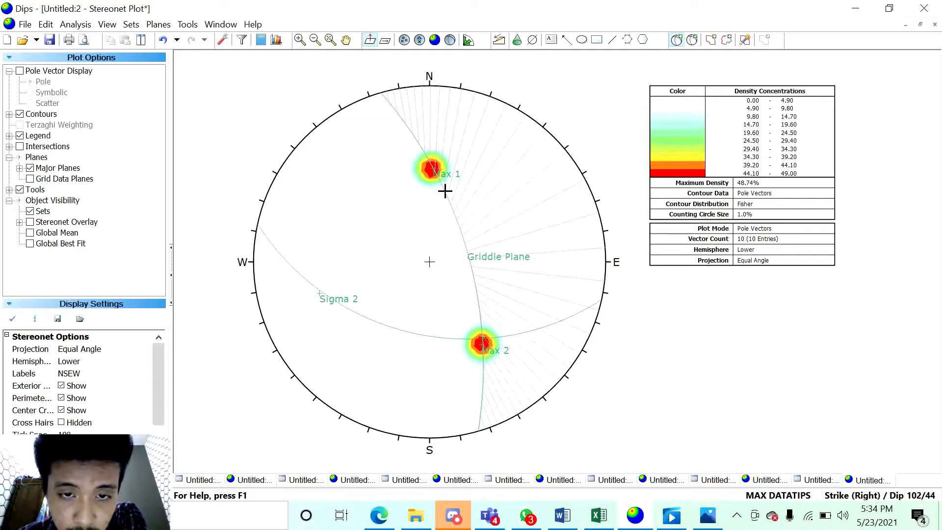
{"action": "left_click", "coordinate": [468, 252]}
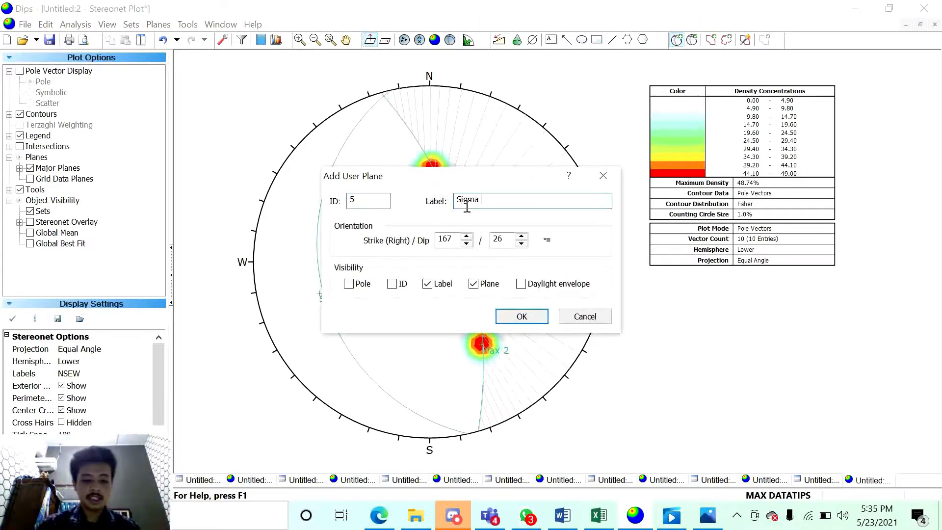
{"action": "type", "text": "Sigma 1"}
{"action": "left_click", "coordinate": [473, 284]}
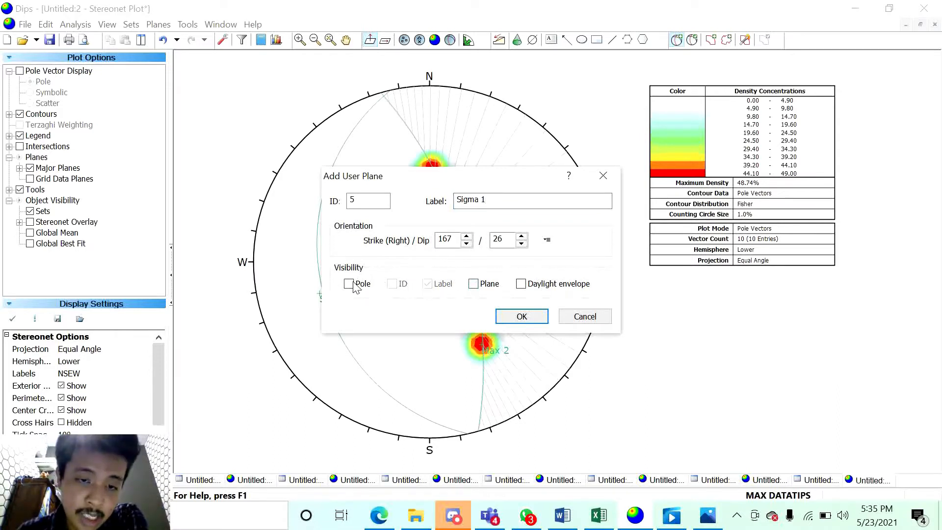
{"action": "left_click", "coordinate": [349, 283]}
{"action": "left_click", "coordinate": [523, 317]}
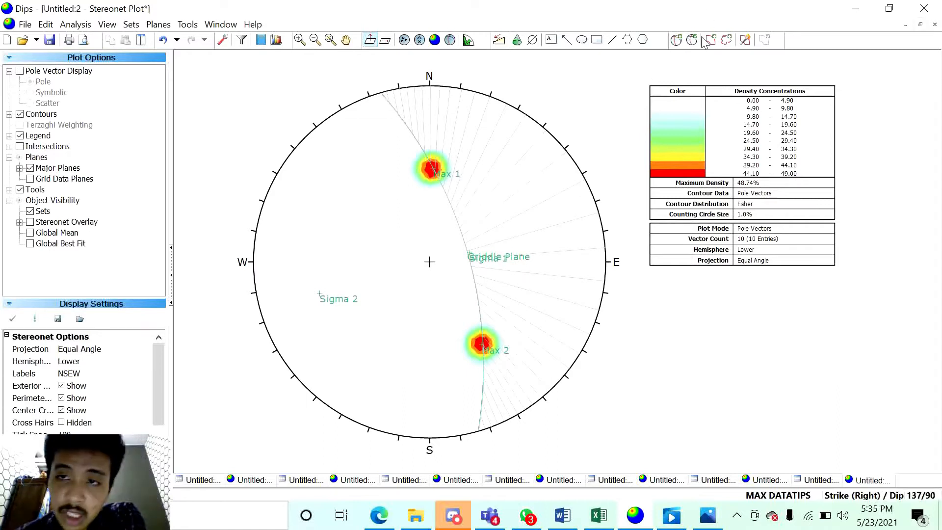
Add a user plane labelled Sigma 3 at 253/87 near the Griddle Plane's southern end, showing pole and label, and delete all tools
{"action": "left_click", "coordinate": [676, 40]}
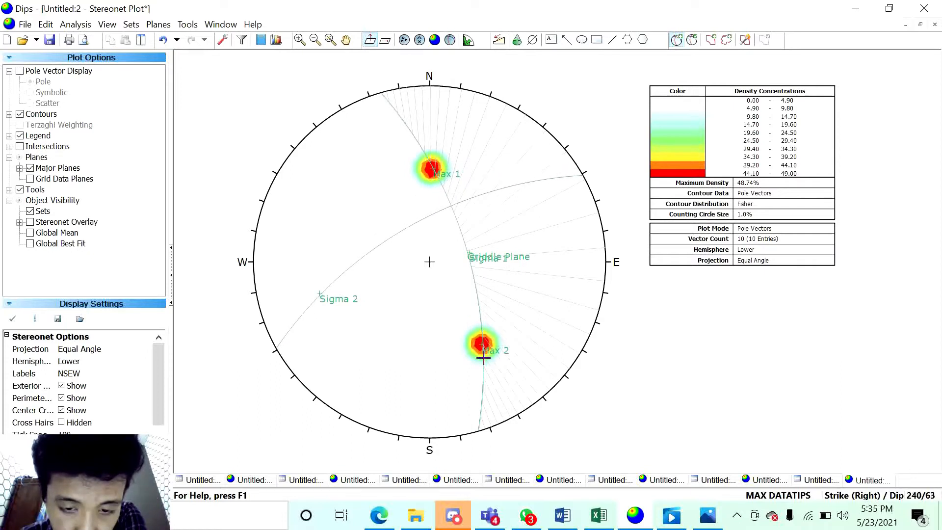
{"action": "left_click", "coordinate": [479, 422]}
{"action": "left_click", "coordinate": [523, 201]}
{"action": "type", "text": "Sigma 3"}
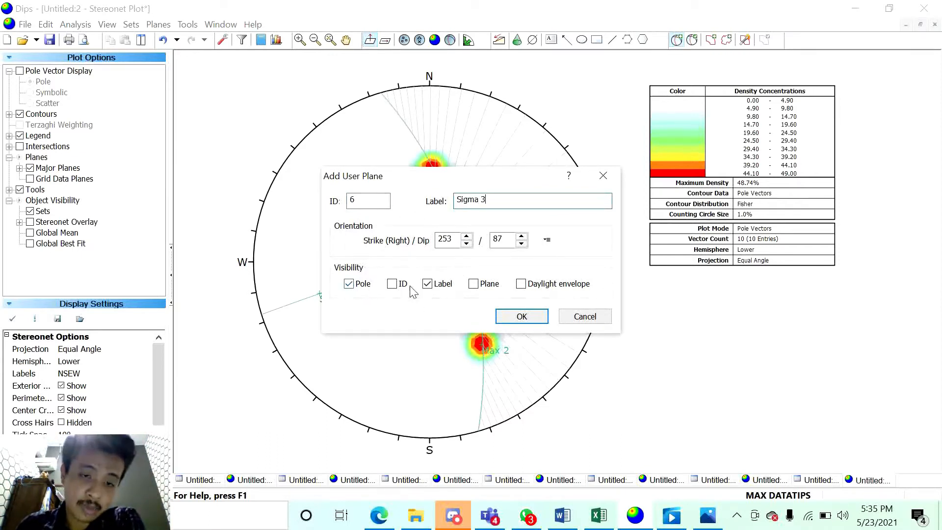
{"action": "left_click", "coordinate": [522, 317]}
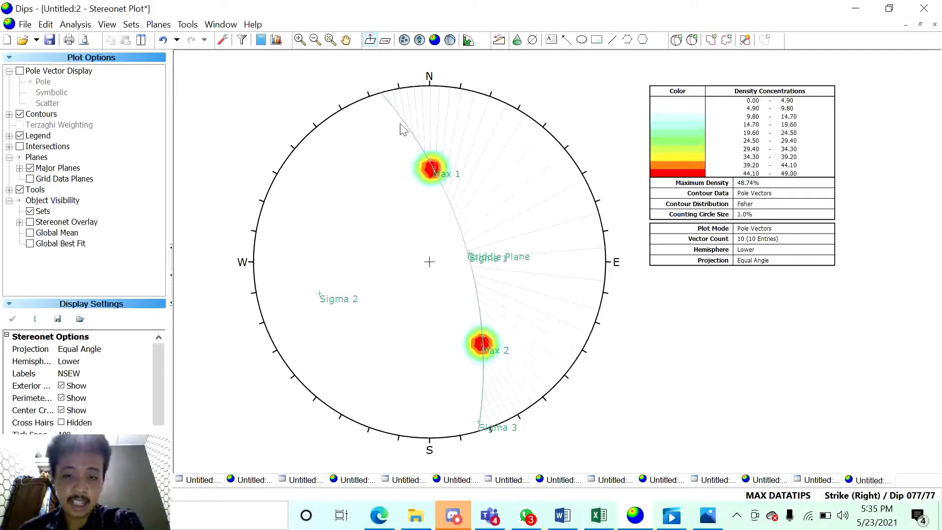
{"action": "left_click", "coordinate": [189, 26]}
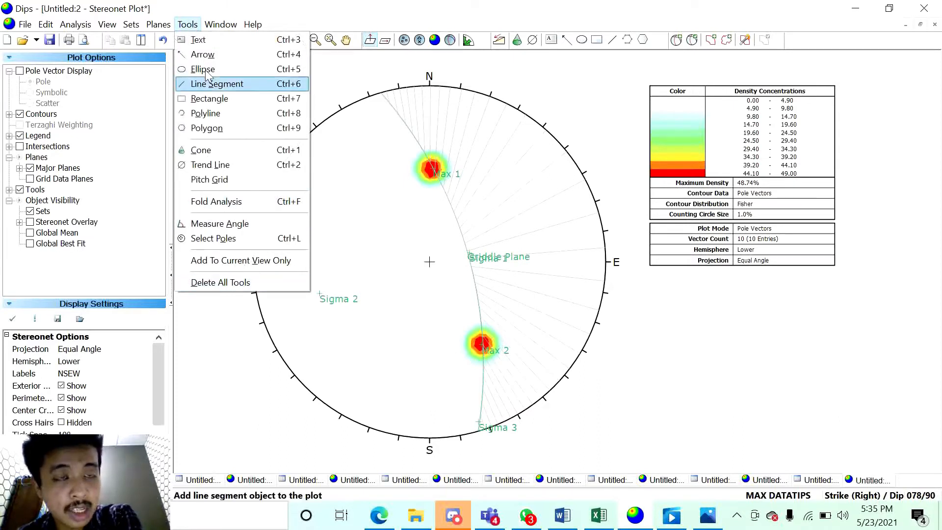
{"action": "left_click", "coordinate": [224, 282]}
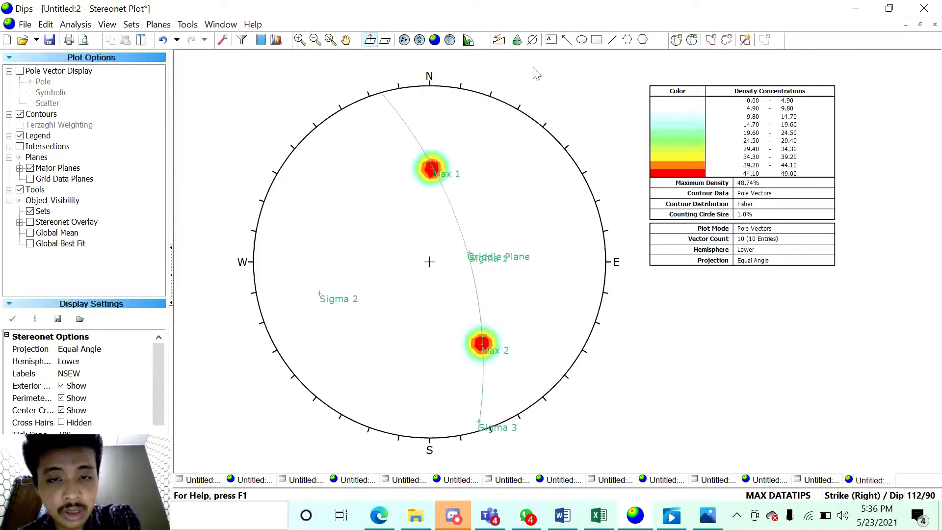
Edit the user planes' colors, making Sigma 2 red and the Griddle Plane blue
{"action": "left_click", "coordinate": [691, 40]}
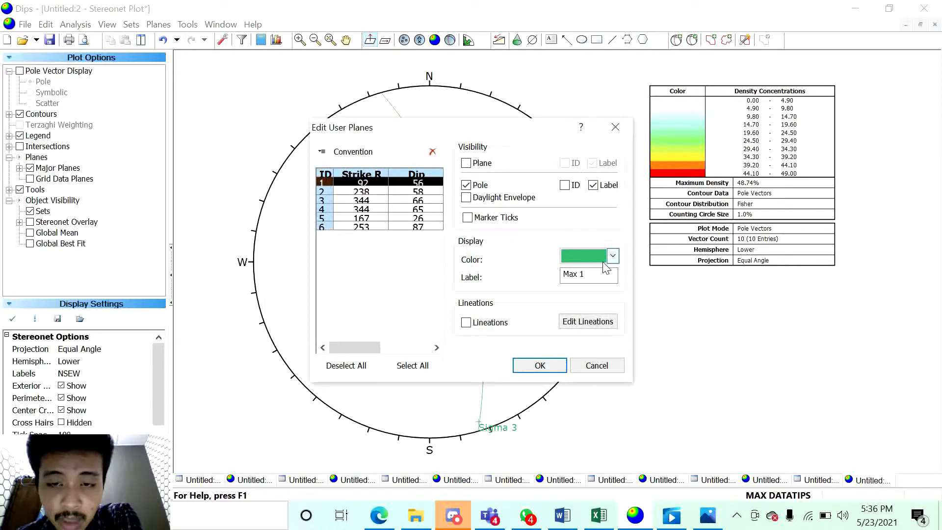
{"action": "left_click", "coordinate": [411, 191]}
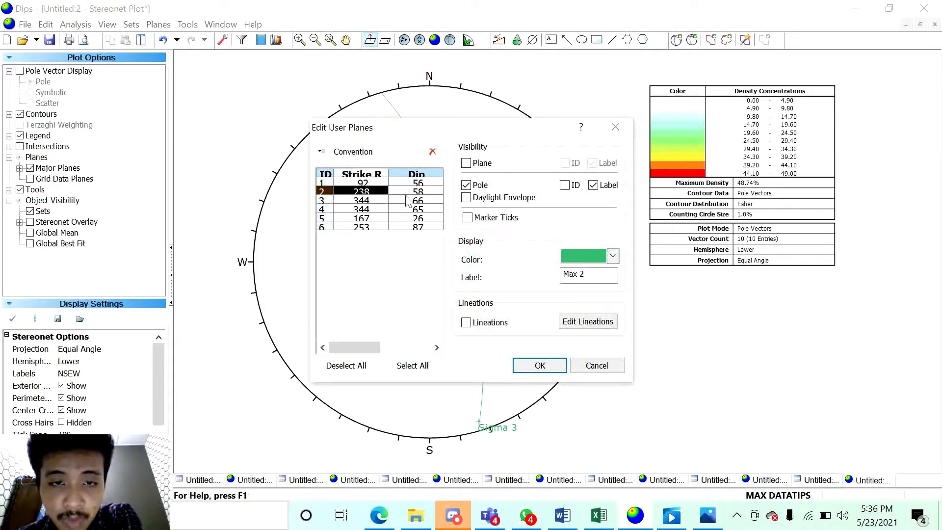
{"action": "left_click", "coordinate": [400, 201]}
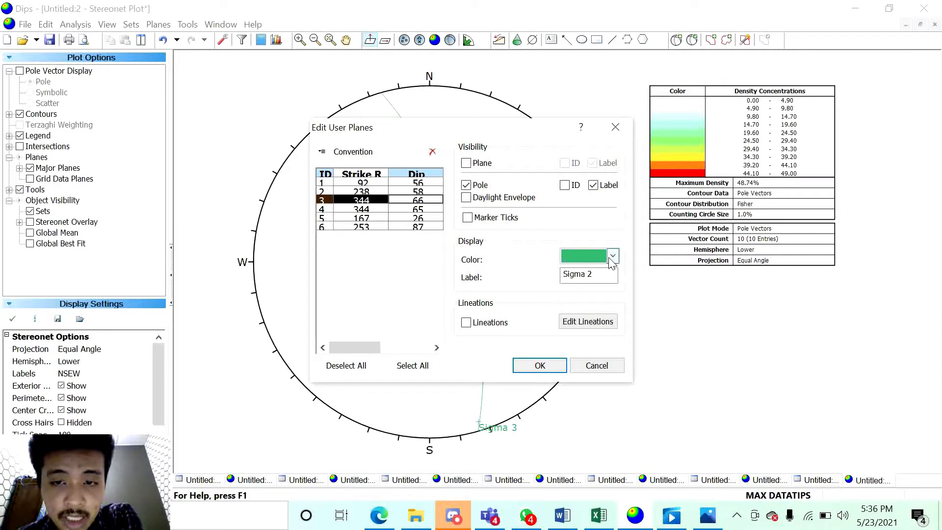
{"action": "left_click", "coordinate": [613, 256]}
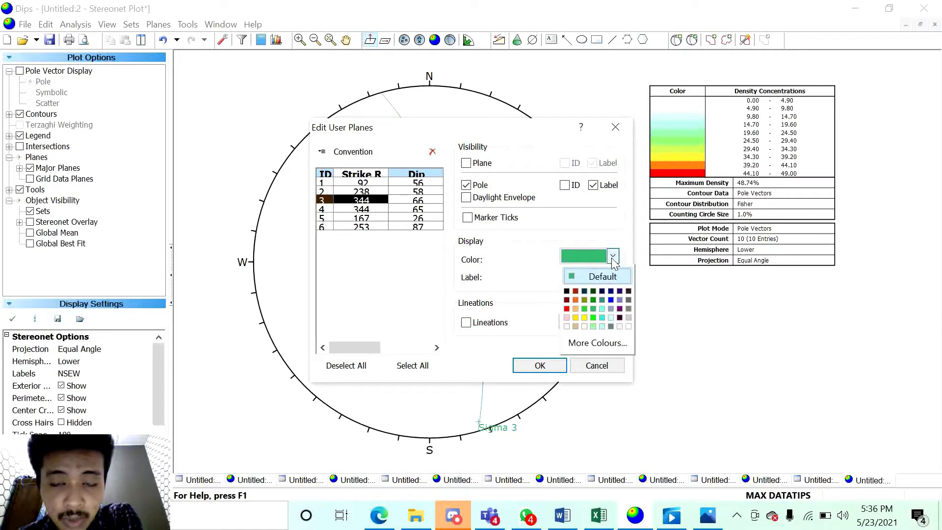
{"action": "left_click", "coordinate": [567, 308]}
{"action": "left_click", "coordinate": [417, 210]}
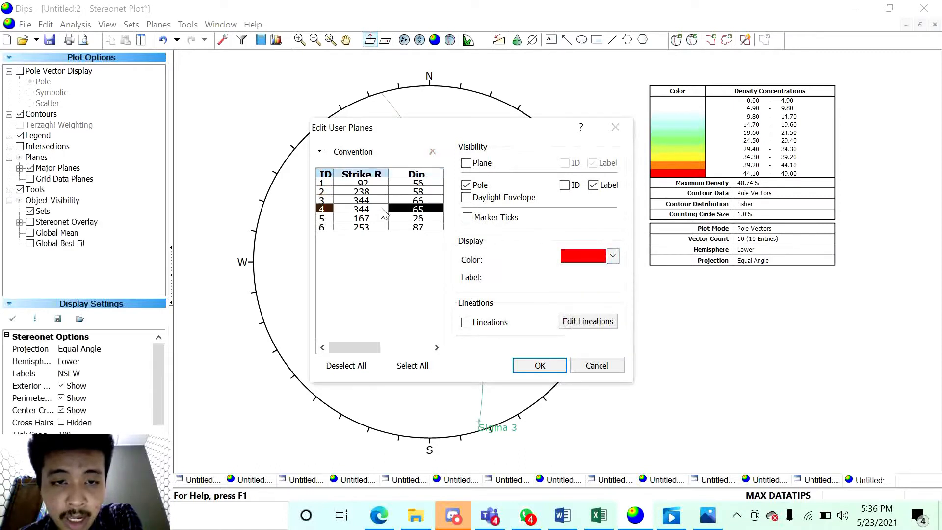
{"action": "left_click", "coordinate": [613, 257]}
{"action": "left_click", "coordinate": [611, 301]}
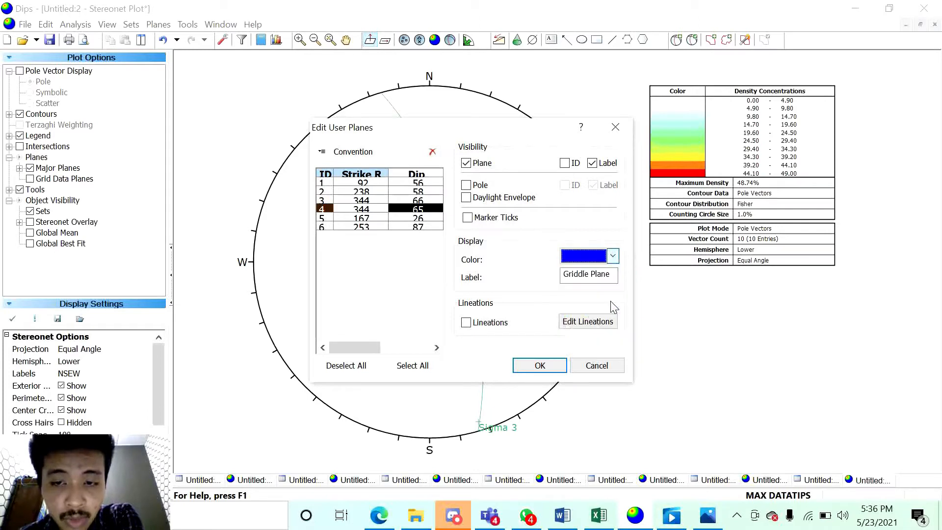
Color the Sigma 1 and Sigma 3 user planes red and apply the edits
{"action": "left_click", "coordinate": [417, 218]}
{"action": "left_click", "coordinate": [613, 260]}
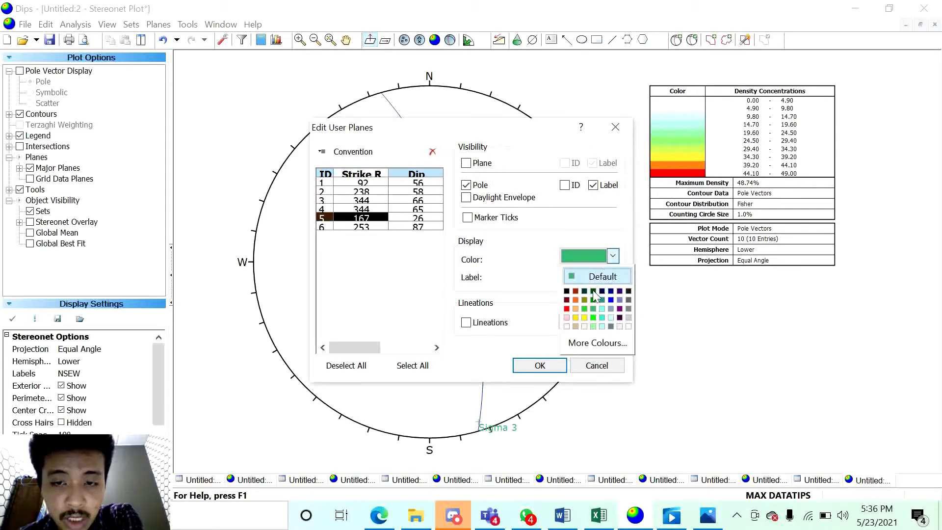
{"action": "left_click", "coordinate": [567, 309]}
{"action": "left_click", "coordinate": [418, 227]}
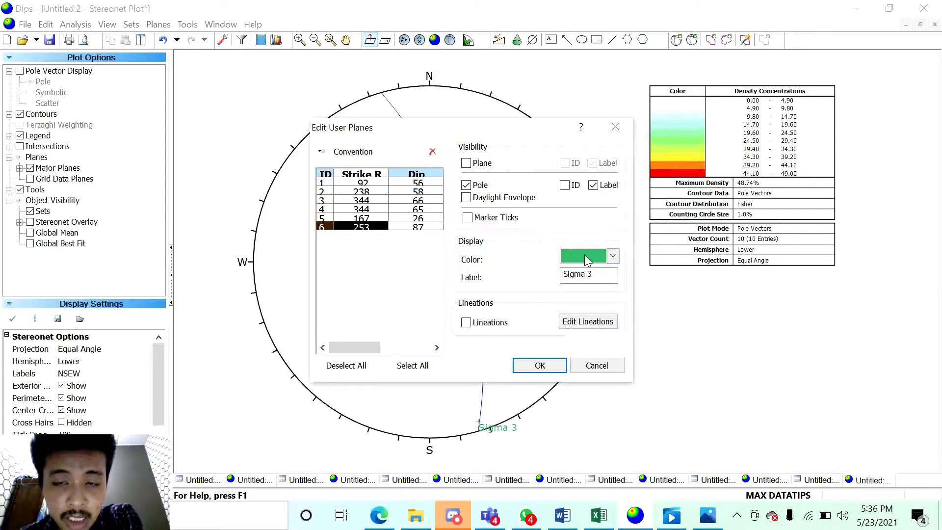
{"action": "left_click", "coordinate": [613, 260]}
{"action": "left_click", "coordinate": [567, 309]}
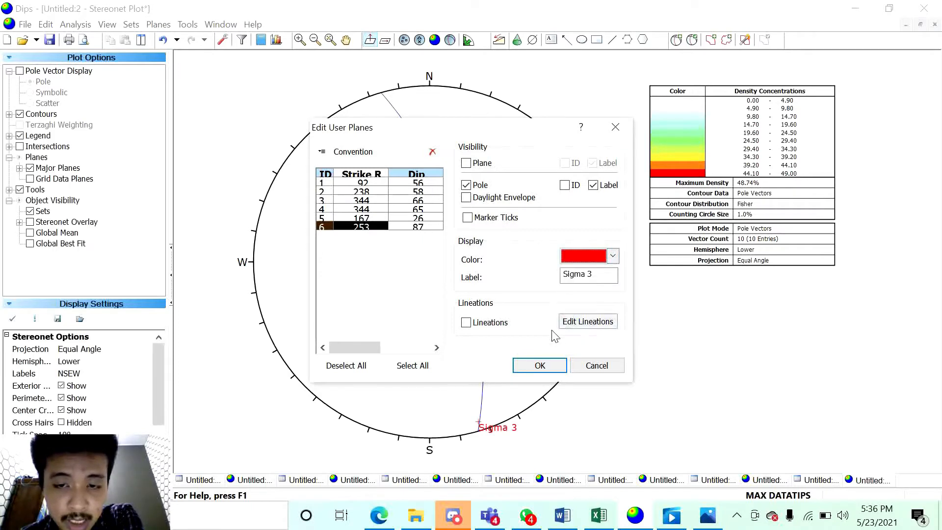
{"action": "left_click", "coordinate": [539, 365]}
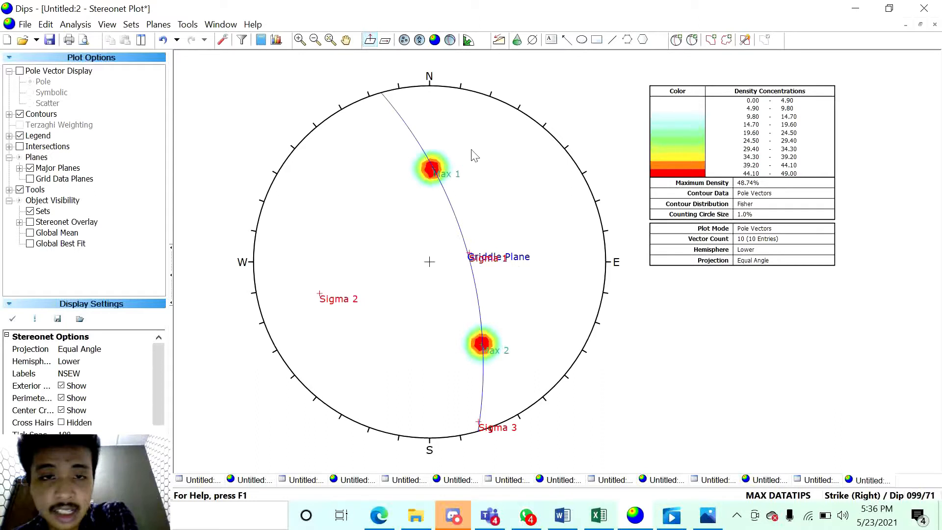
Show the table of user planes with their strike, dip and label in the plot legend
{"action": "left_click", "coordinate": [20, 136]}
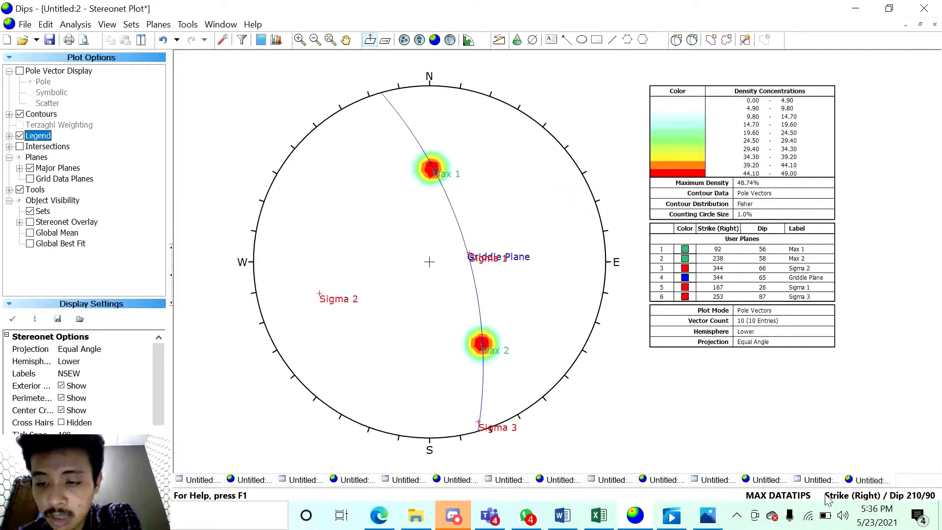
{"action": "left_click", "coordinate": [850, 497]}
{"action": "left_click", "coordinate": [851, 496]}
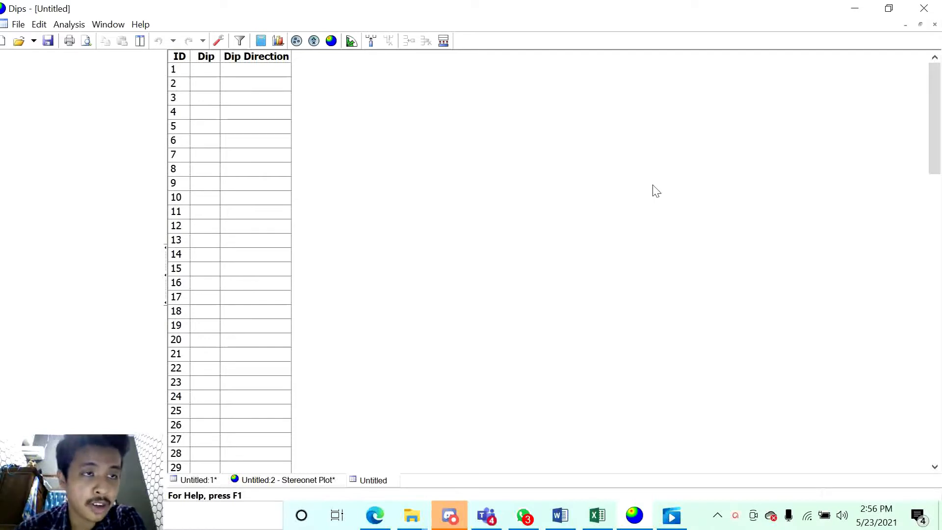
Create a stereonet plot for the empty new project and set its global orientation format to Strike (Right) / Dip
{"action": "left_click", "coordinate": [331, 41]}
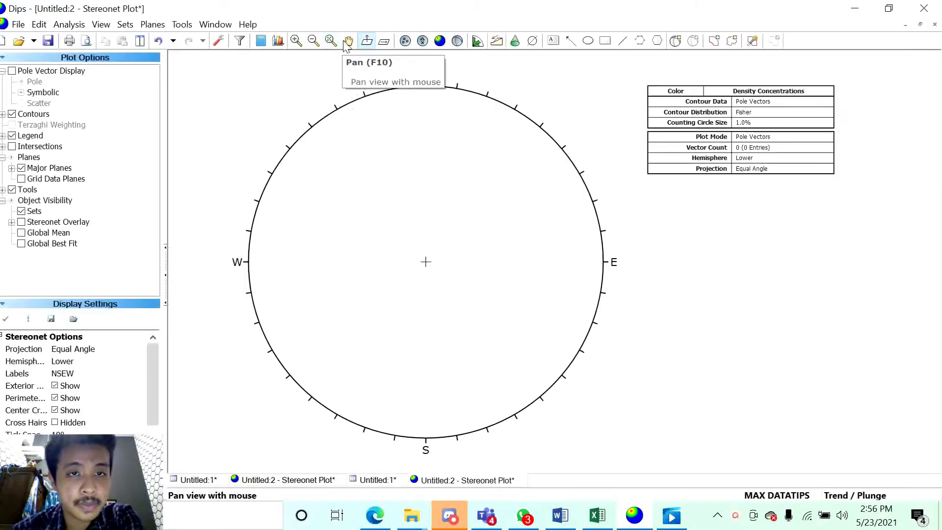
{"action": "left_click", "coordinate": [219, 41]}
{"action": "left_click", "coordinate": [485, 186]}
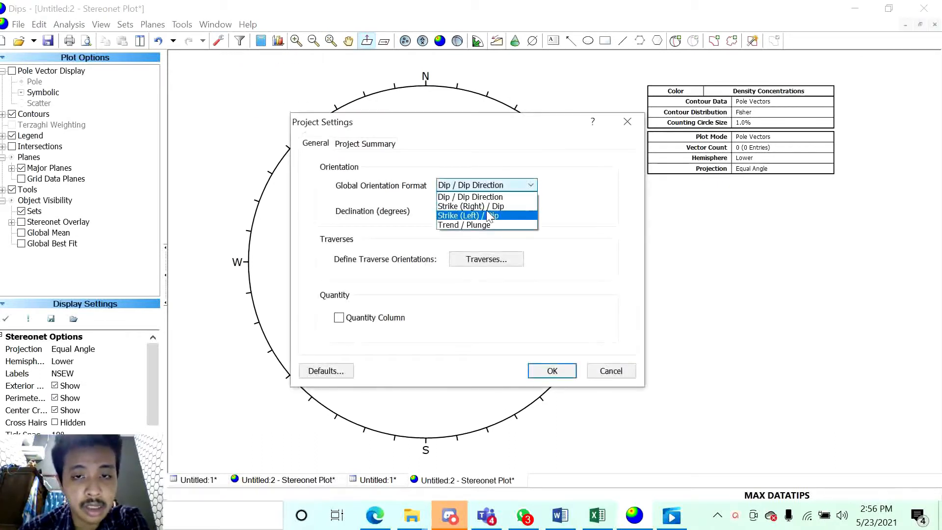
{"action": "left_click", "coordinate": [485, 206]}
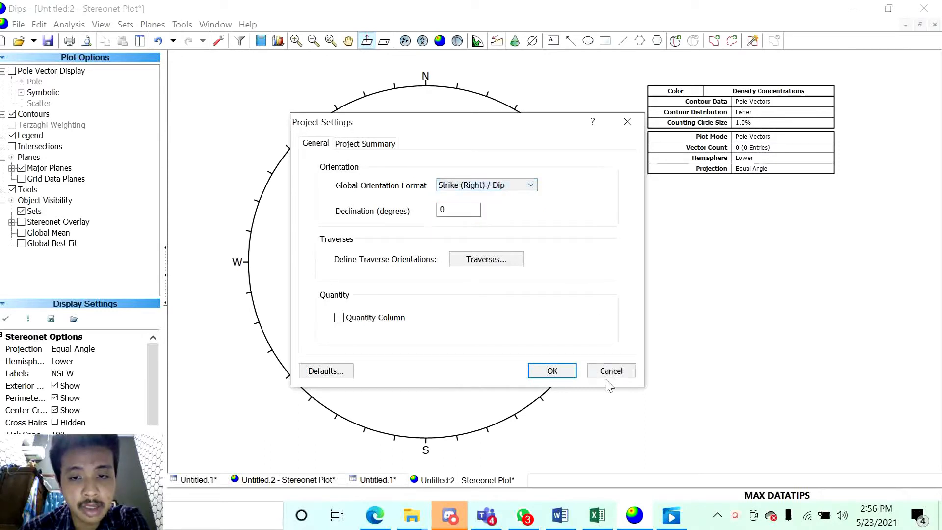
{"action": "left_click", "coordinate": [552, 371]}
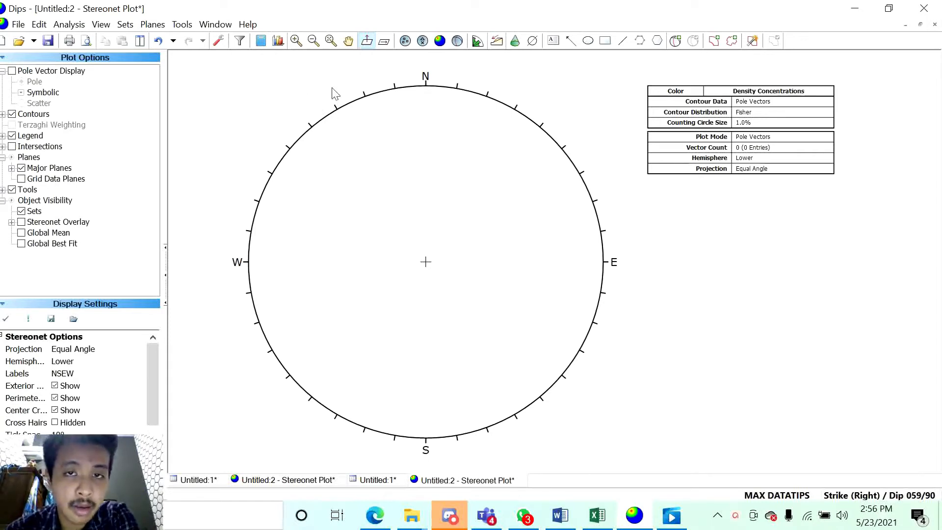
Start adding a user plane on the empty stereonet and label it Bidang Sesar
{"action": "left_click", "coordinate": [677, 42]}
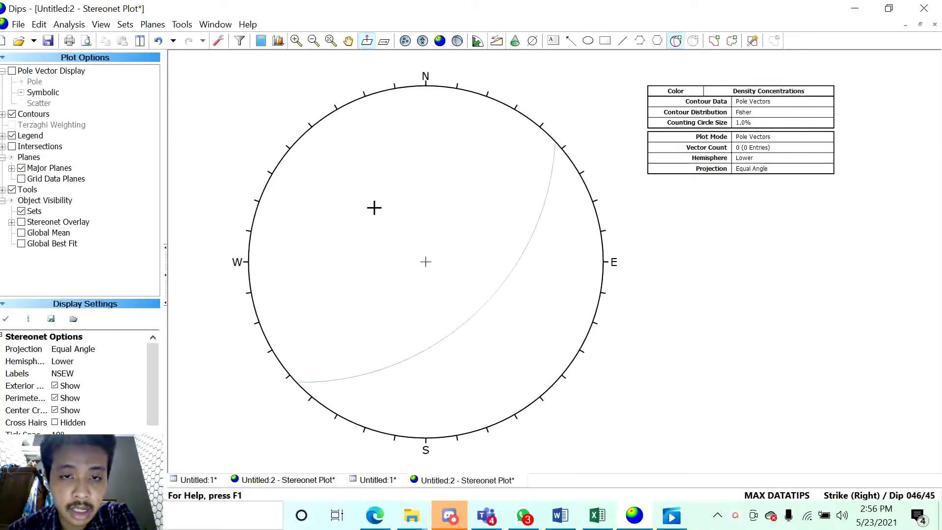
{"action": "left_click", "coordinate": [415, 200]}
{"action": "left_click", "coordinate": [462, 201]}
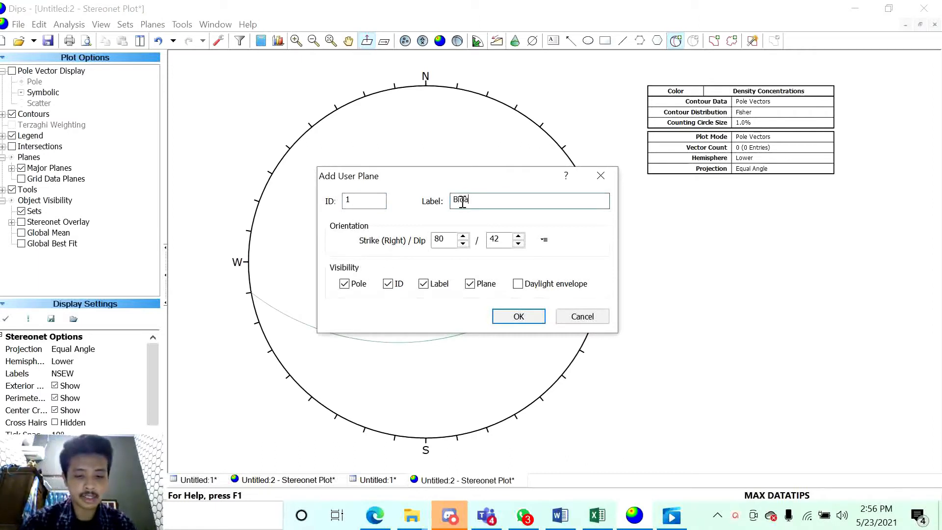
{"action": "type", "text": "Bidang Sesar"}
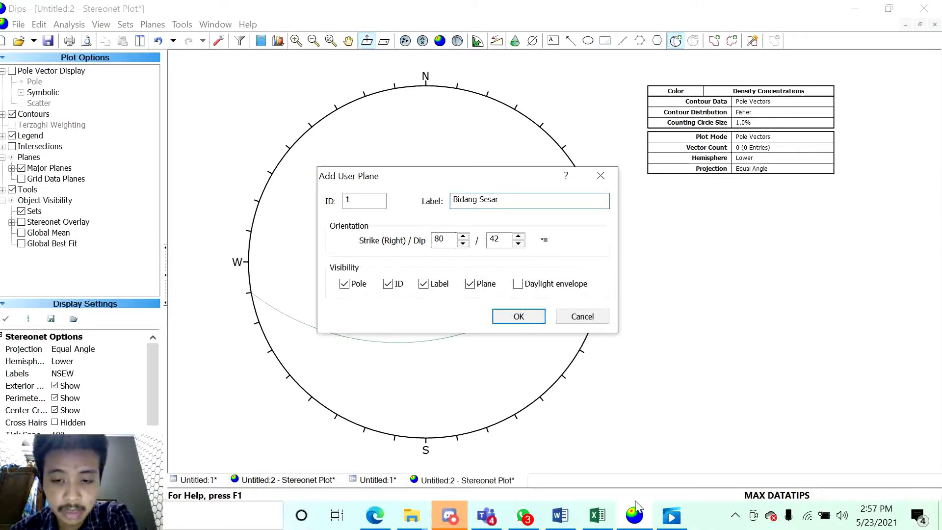
Check the Sesar sheet of the dips fix workbook in Excel, and set the Bidang Sesar plane to 227/44 with only label and plane visible
{"action": "left_click", "coordinate": [603, 523]}
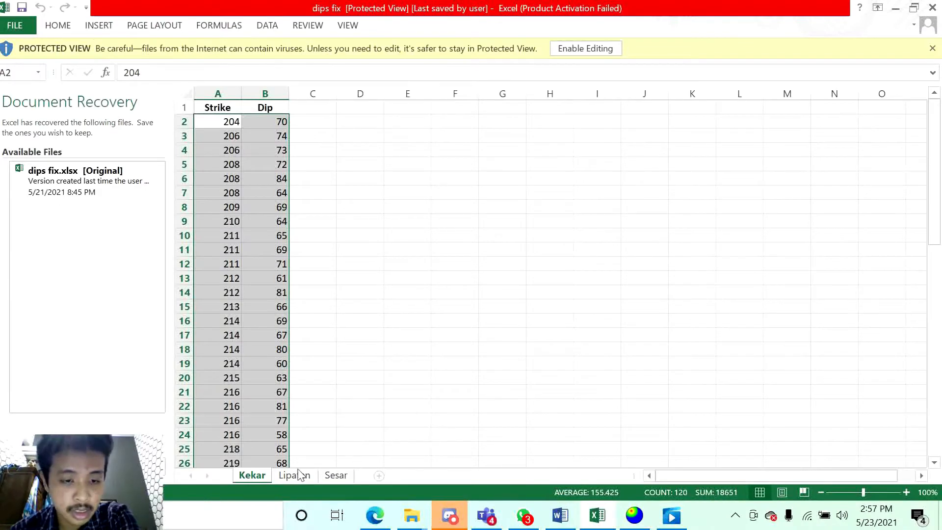
{"action": "left_click", "coordinate": [313, 476]}
{"action": "left_click", "coordinate": [327, 478]}
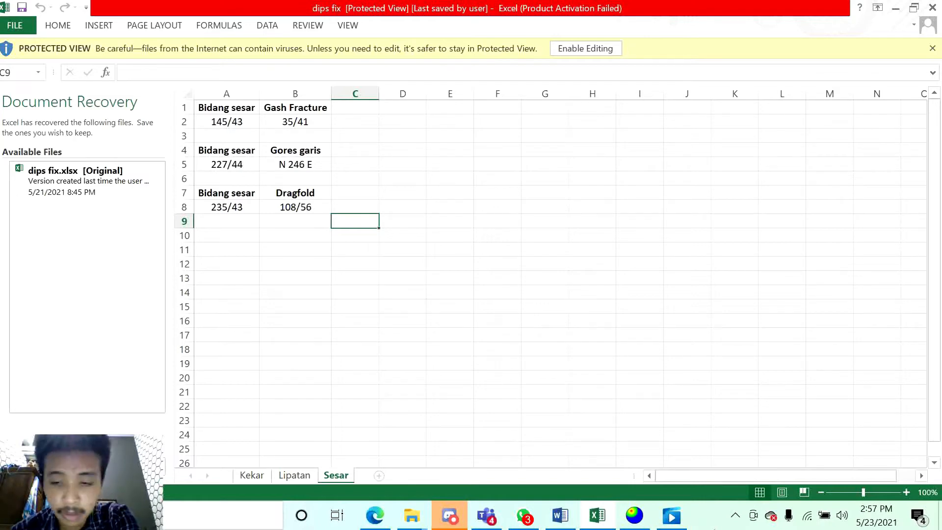
{"action": "mouse_move", "coordinate": [631, 520]}
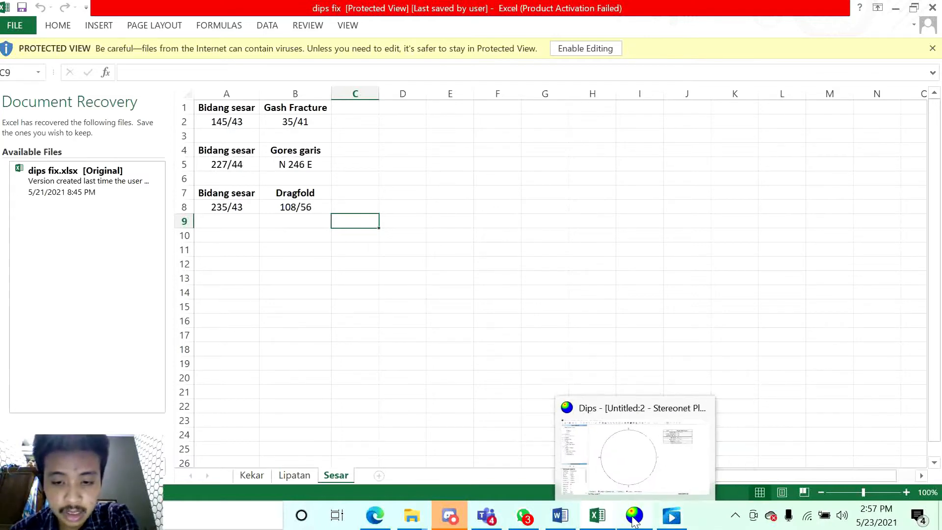
{"action": "left_click", "coordinate": [629, 523]}
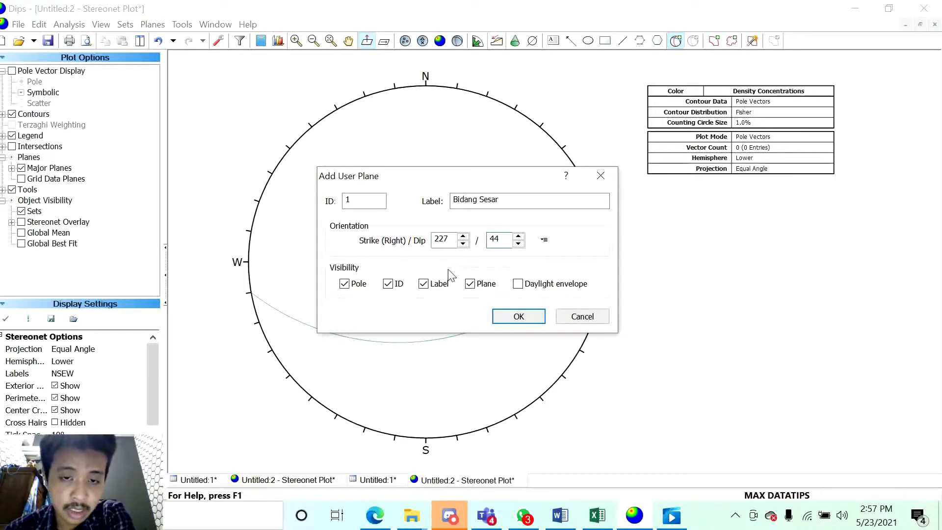
{"action": "left_click", "coordinate": [390, 287]}
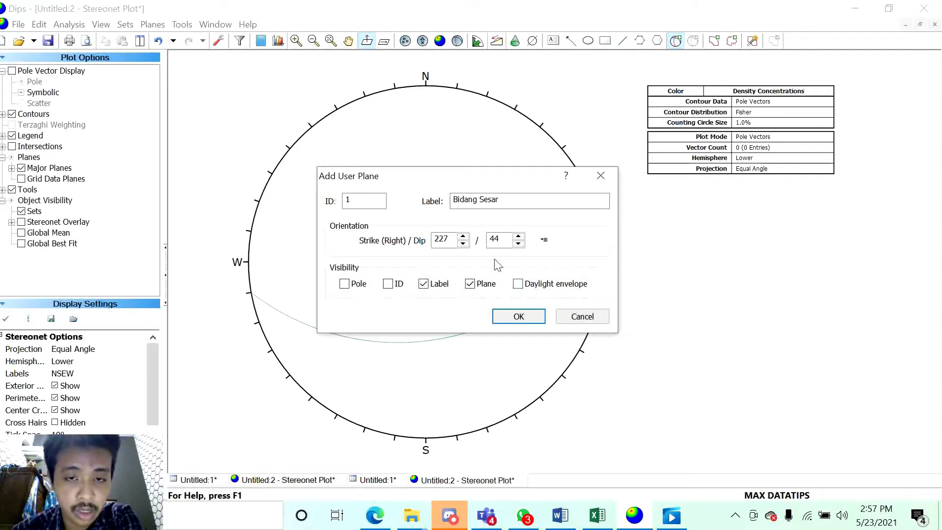
{"action": "left_click", "coordinate": [520, 317]}
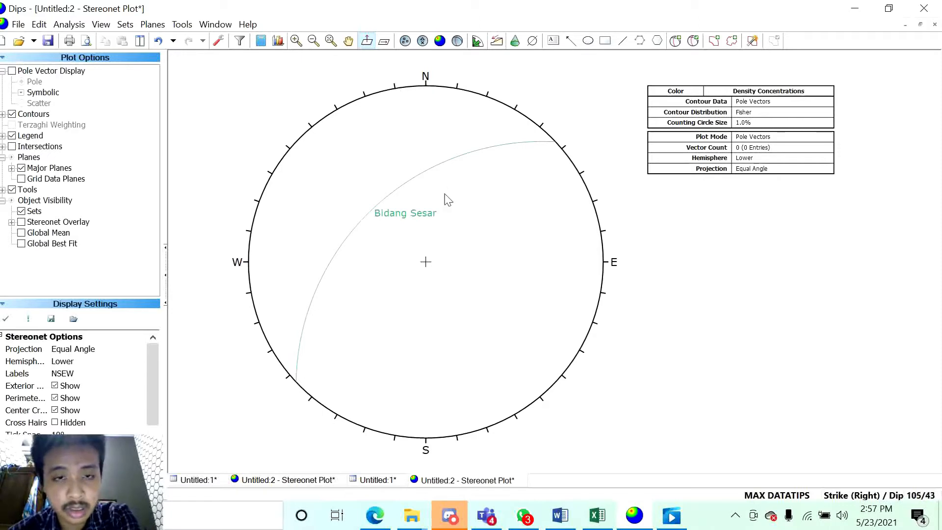
Look up the Gores garis value in the Excel Sesar sheet and add a trend line at 246 to the stereonet
{"action": "left_click", "coordinate": [180, 25]}
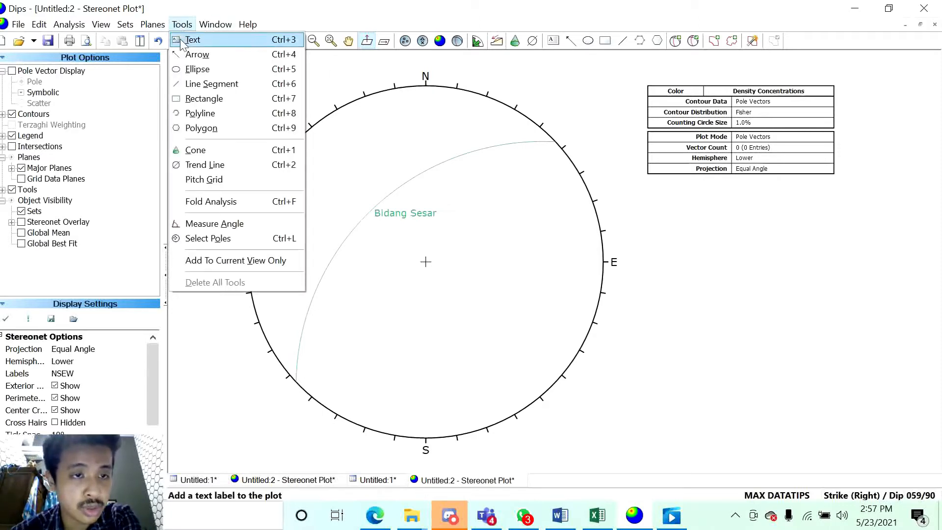
{"action": "left_click", "coordinate": [209, 165]}
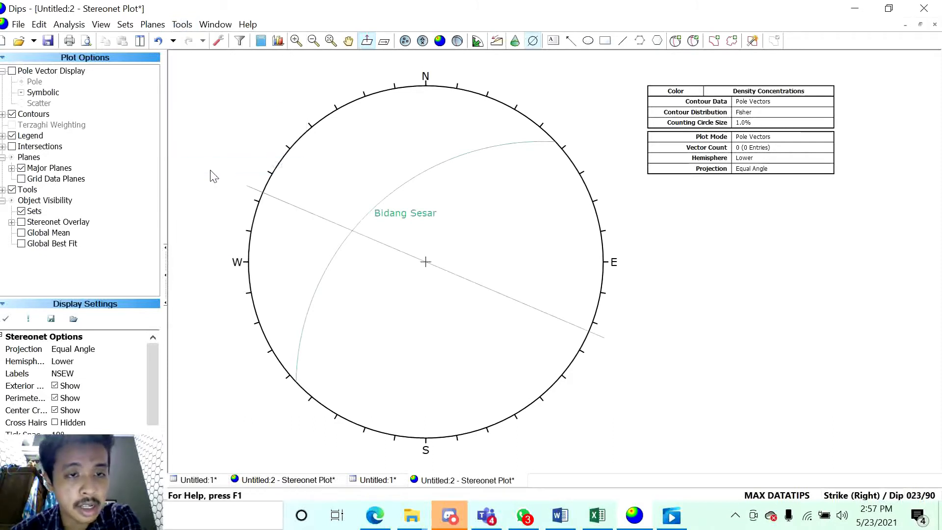
{"action": "left_click", "coordinate": [298, 267]}
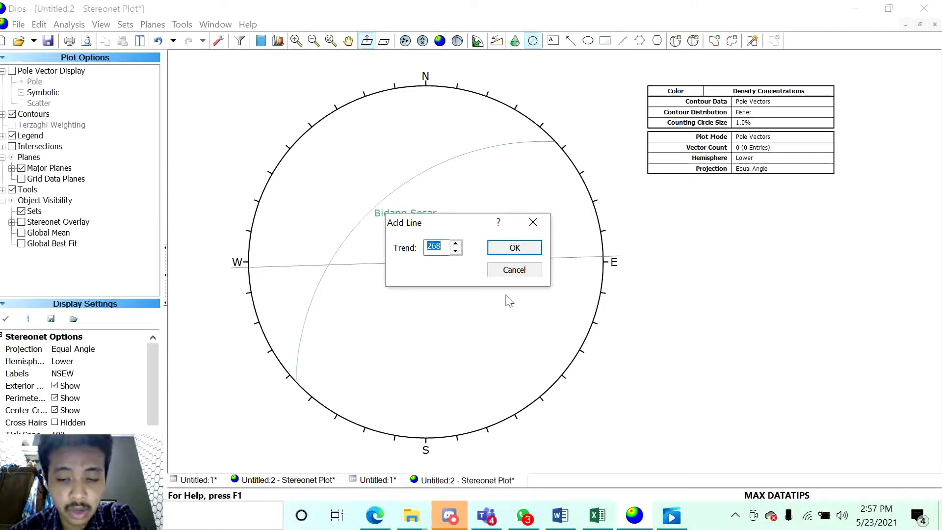
{"action": "left_click", "coordinate": [597, 517]}
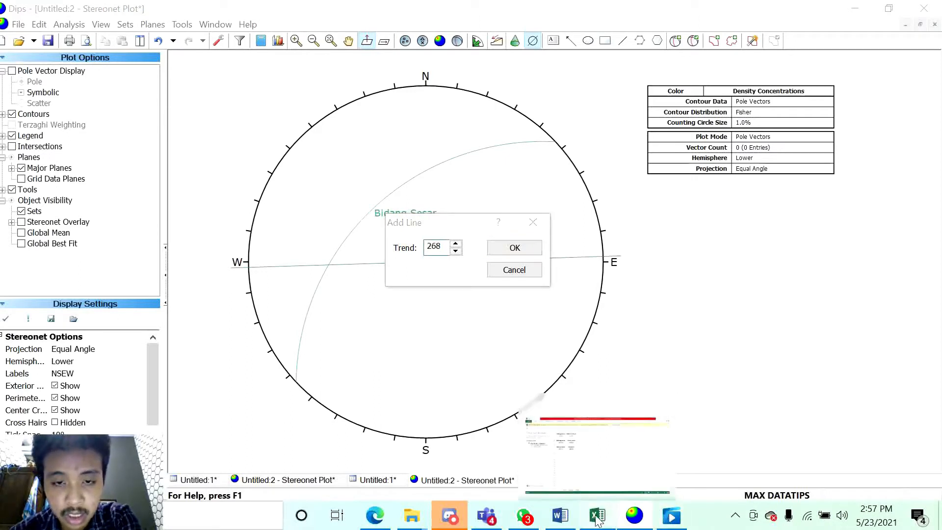
{"action": "left_click", "coordinate": [316, 166]}
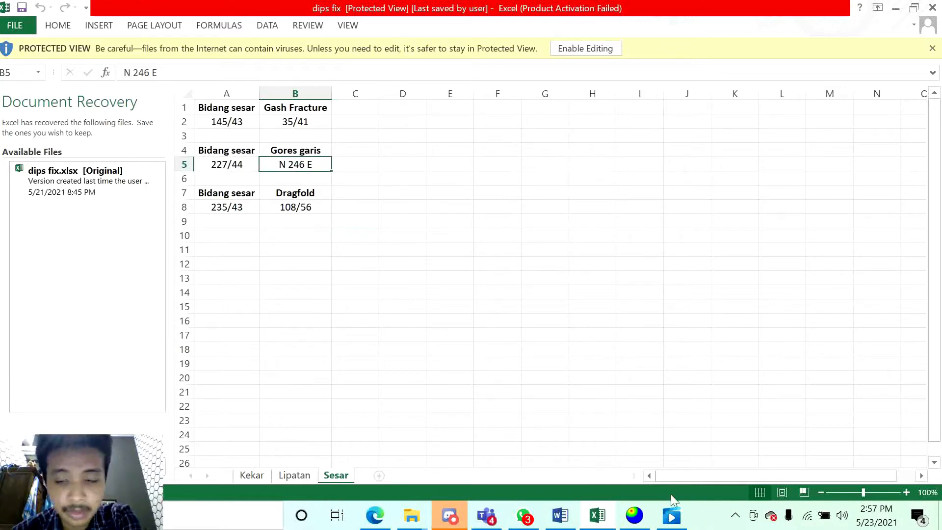
{"action": "mouse_move", "coordinate": [636, 524]}
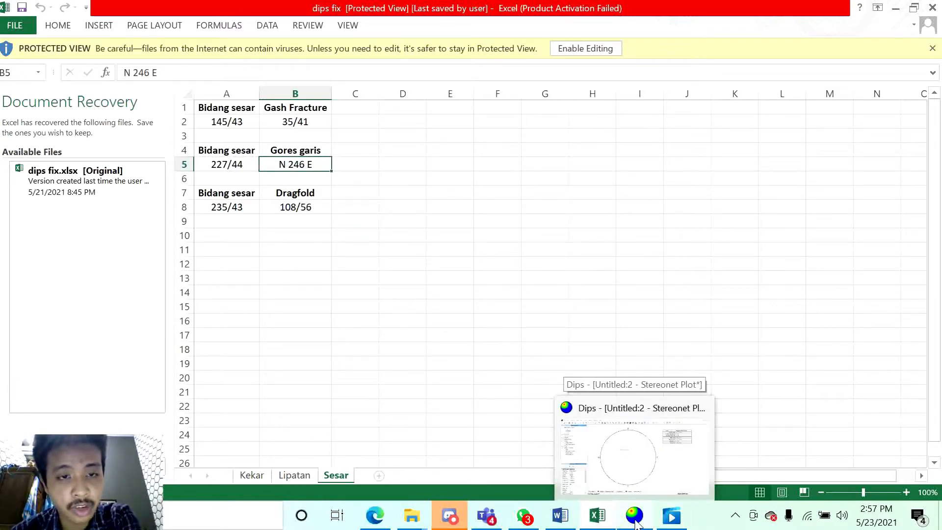
{"action": "left_click", "coordinate": [637, 524]}
{"action": "type", "text": "246"}
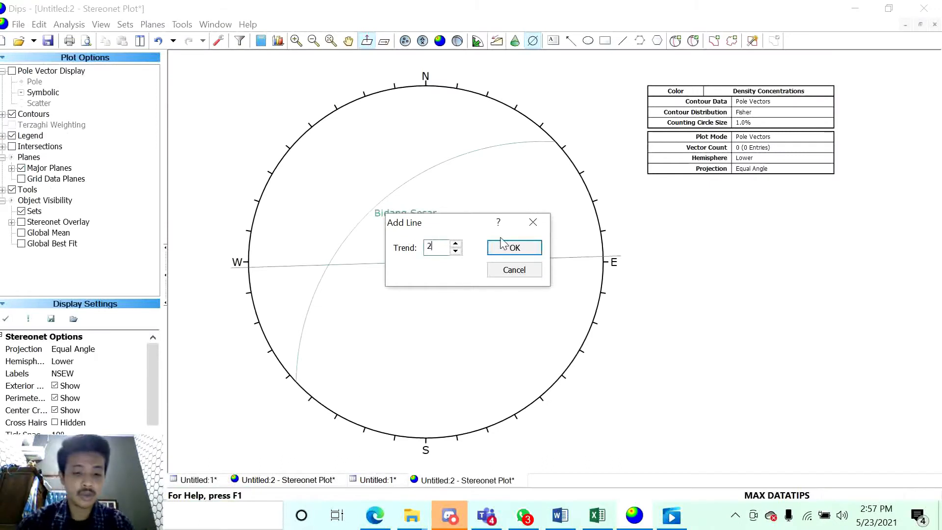
{"action": "left_click", "coordinate": [529, 244]}
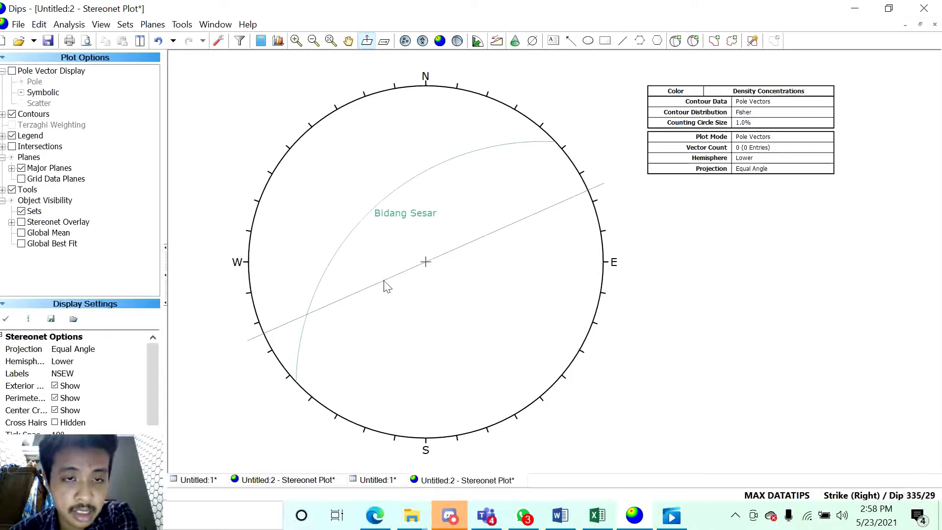
Add user plane Griddle Plane at 336/73, with its pole where the trend line crosses Bidang Sesar, showing only label and plane
{"action": "left_click", "coordinate": [676, 41]}
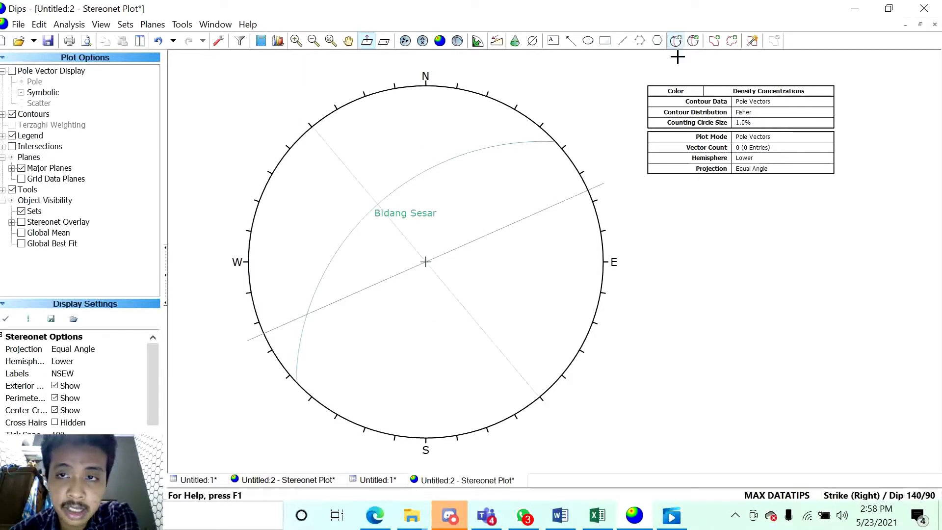
{"action": "left_click", "coordinate": [307, 316]}
{"action": "left_click", "coordinate": [460, 202]}
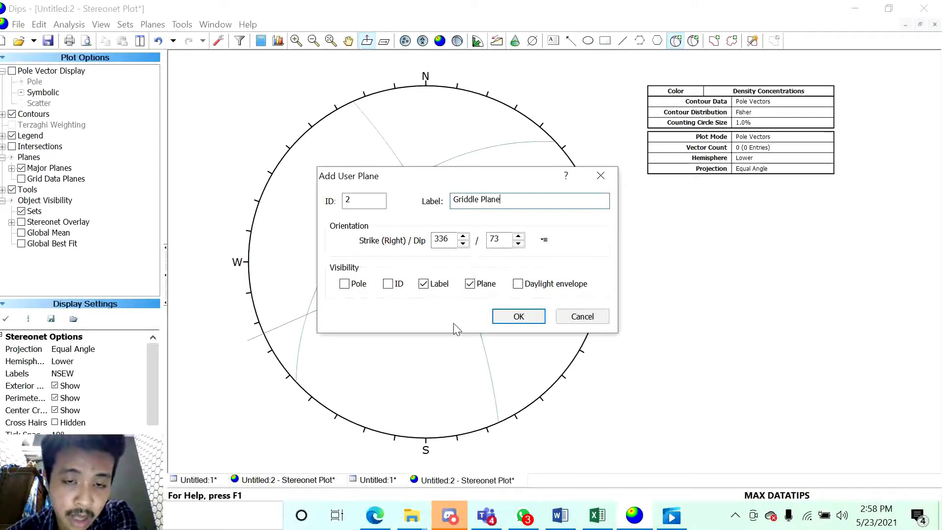
{"action": "left_click", "coordinate": [526, 317]}
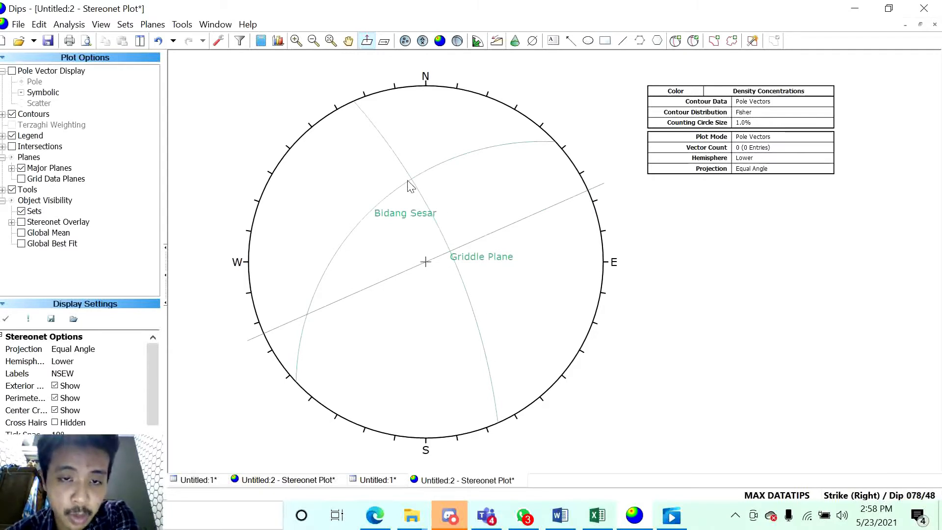
Add user plane Sigma 2 at 80/51 from the intersection of Bidang Sesar and Griddle Plane, showing only pole and label
{"action": "mouse_move", "coordinate": [425, 203]}
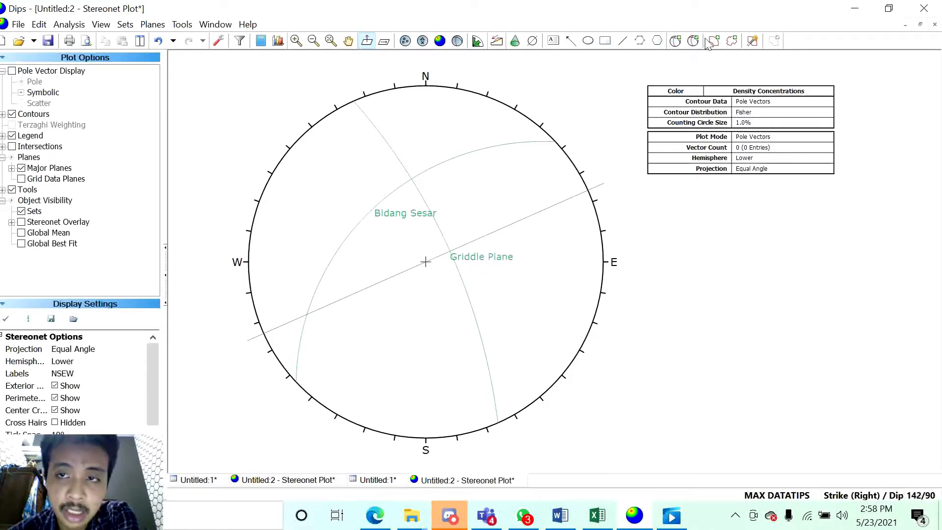
{"action": "left_click", "coordinate": [675, 41]}
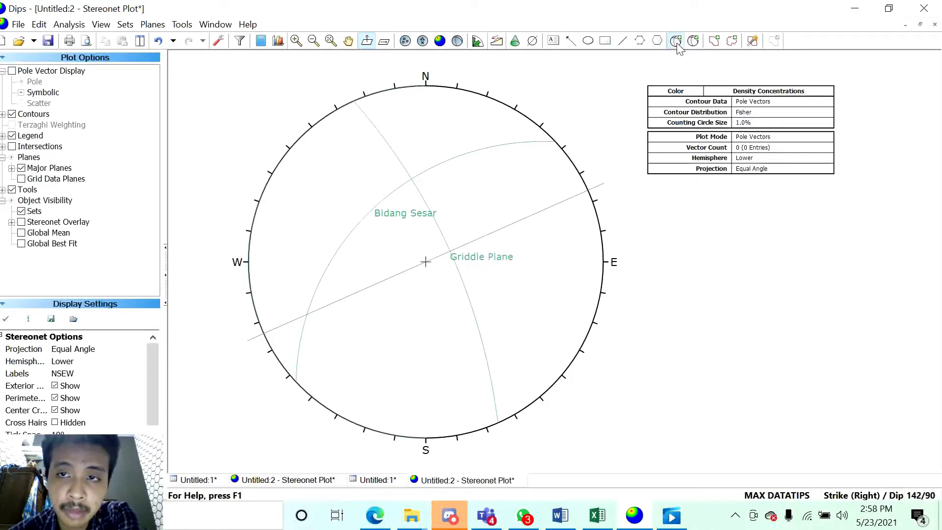
{"action": "left_click", "coordinate": [410, 178]}
{"action": "left_click", "coordinate": [485, 198]}
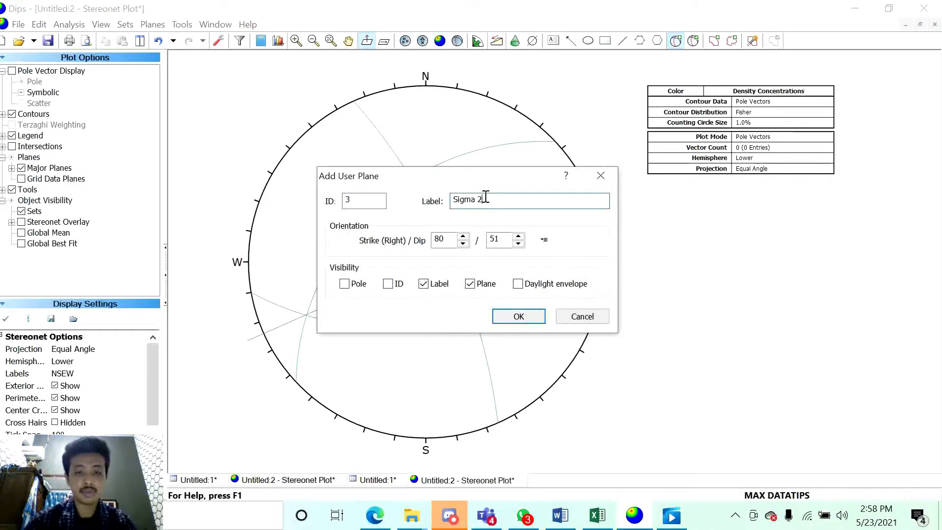
{"action": "left_click", "coordinate": [474, 287]}
{"action": "left_click", "coordinate": [345, 285]}
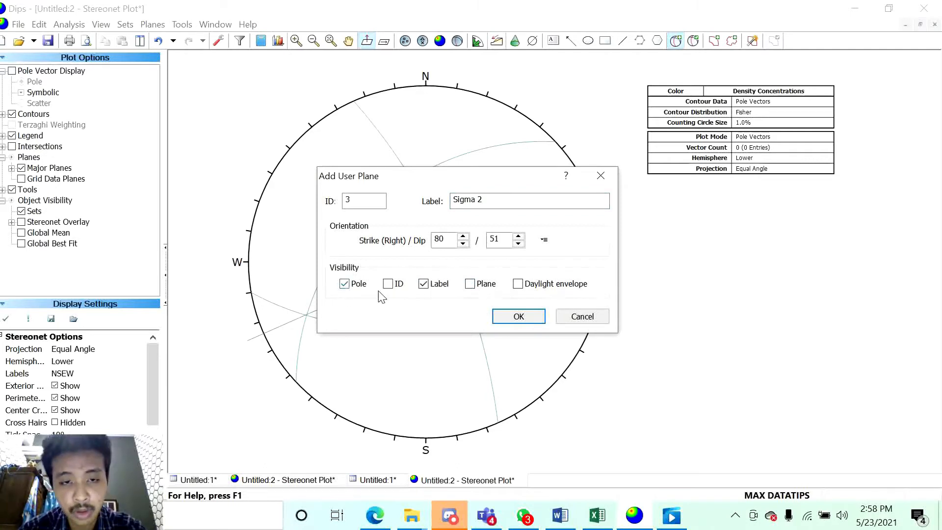
{"action": "left_click", "coordinate": [520, 317]}
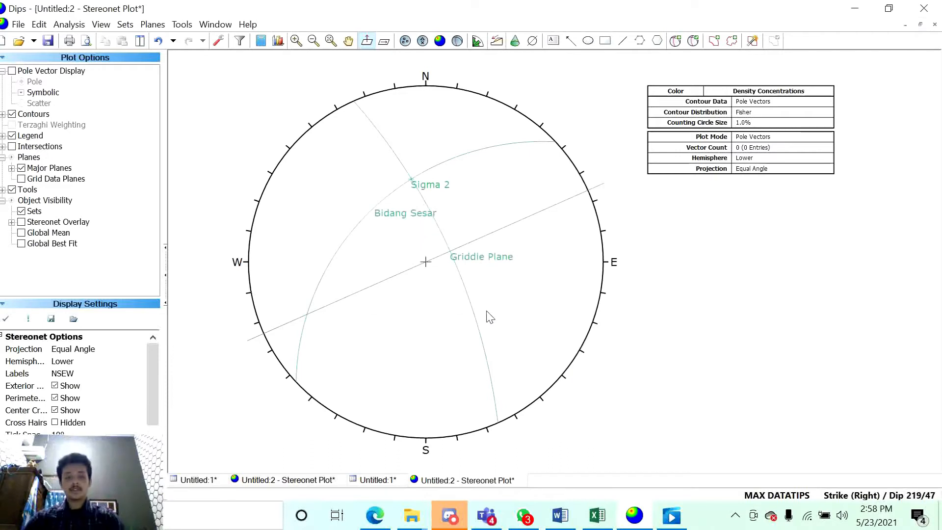
Add user plane Griddle Plane 2 at 80/51 from the Sigma 2 point, showing only label and plane
{"action": "mouse_move", "coordinate": [504, 306]}
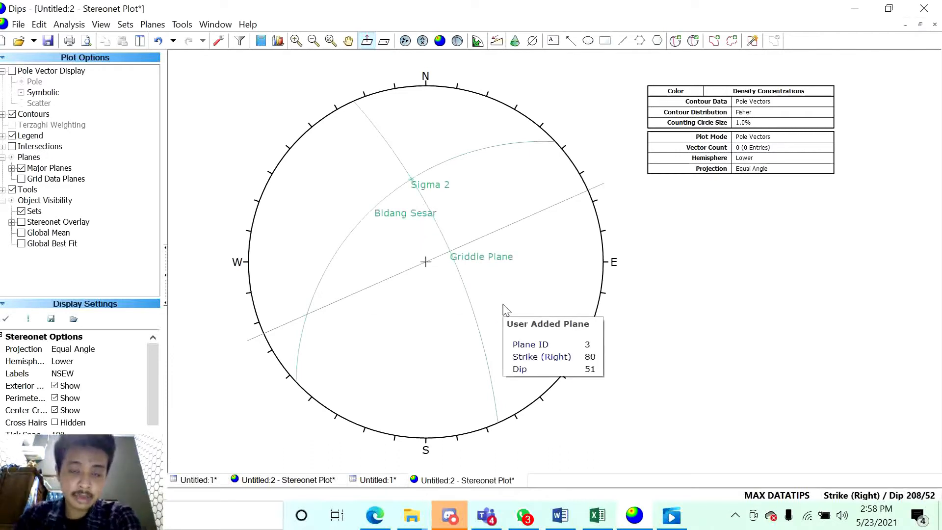
{"action": "left_click", "coordinate": [676, 41]}
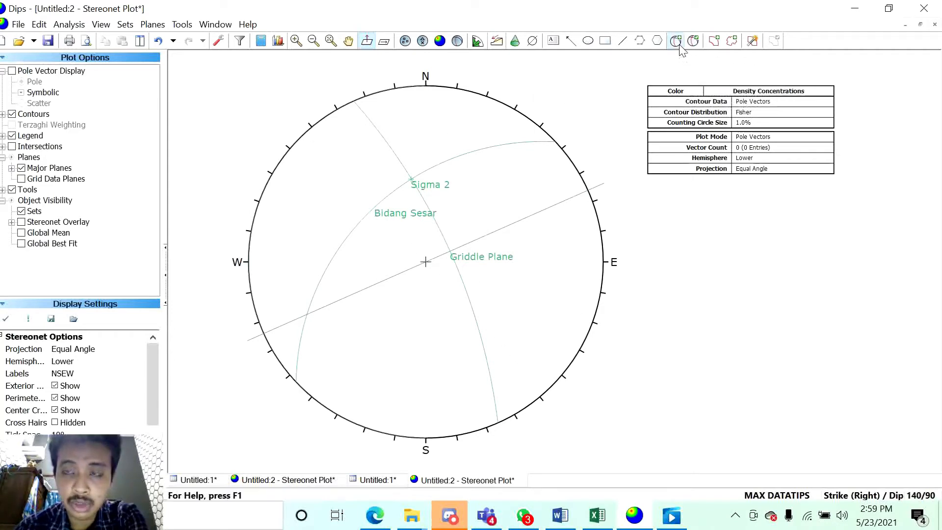
{"action": "left_click", "coordinate": [411, 181]}
{"action": "left_click", "coordinate": [488, 198]}
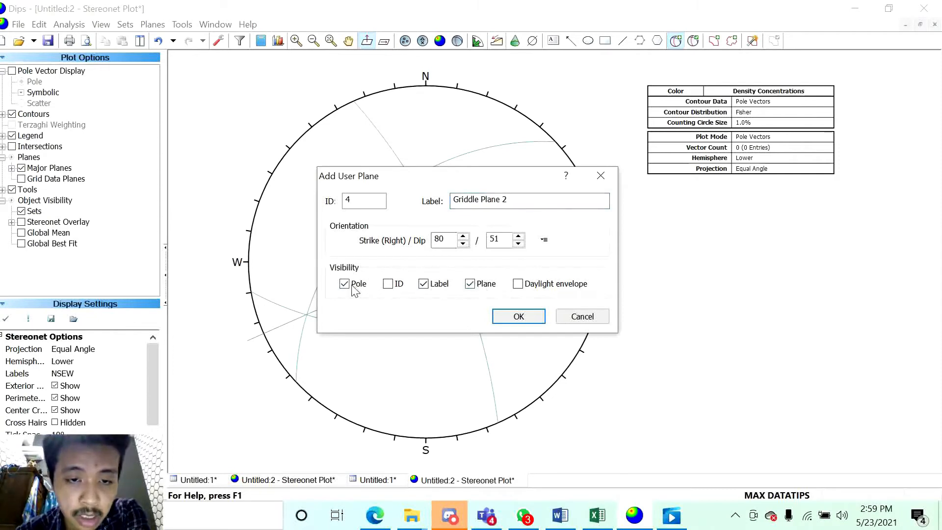
{"action": "left_click", "coordinate": [519, 317]}
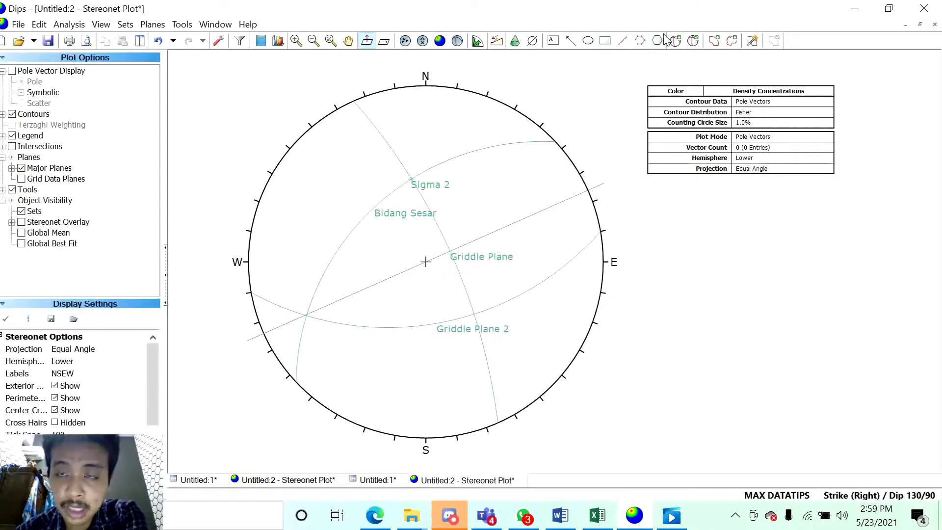
Set the display color of the Bidang Sesar user plane to blue
{"action": "left_click", "coordinate": [694, 41]}
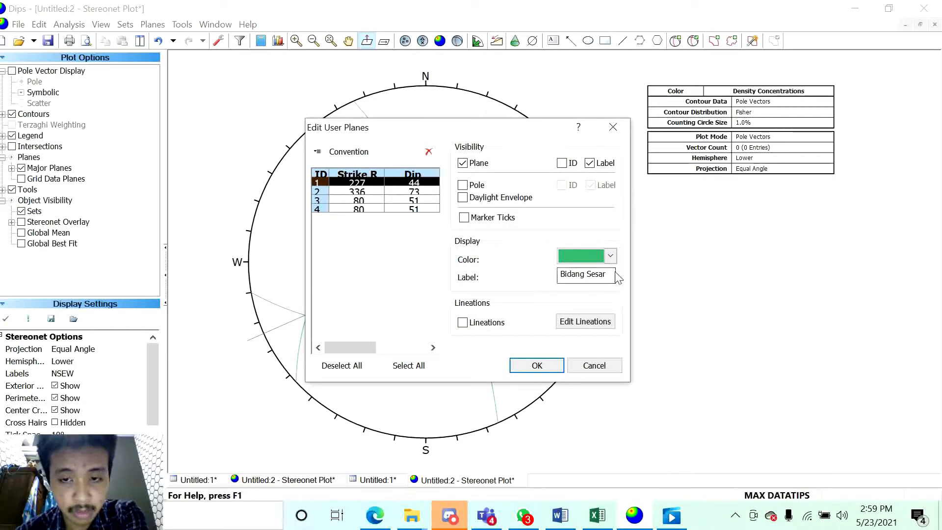
{"action": "left_click", "coordinate": [611, 256]}
{"action": "left_click", "coordinate": [611, 258]}
{"action": "left_click", "coordinate": [611, 257]}
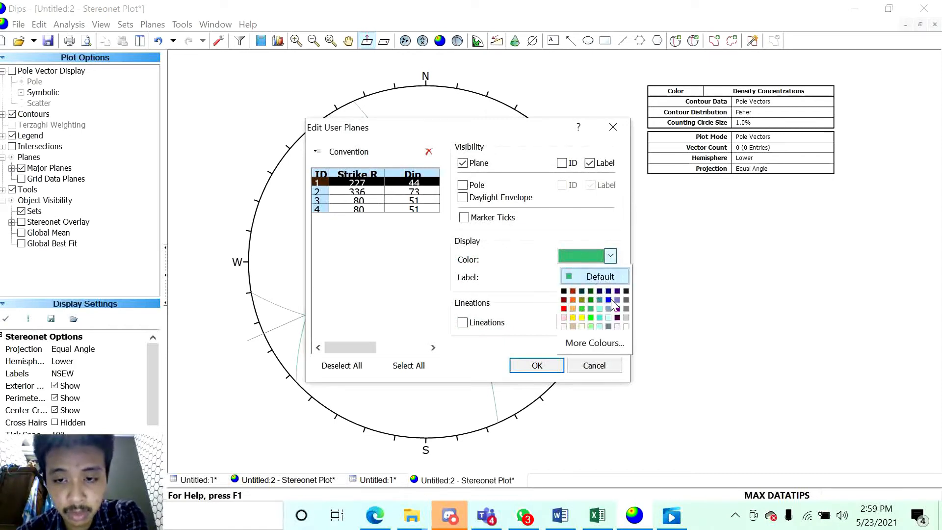
{"action": "left_click", "coordinate": [610, 300]}
{"action": "left_click", "coordinate": [372, 190]}
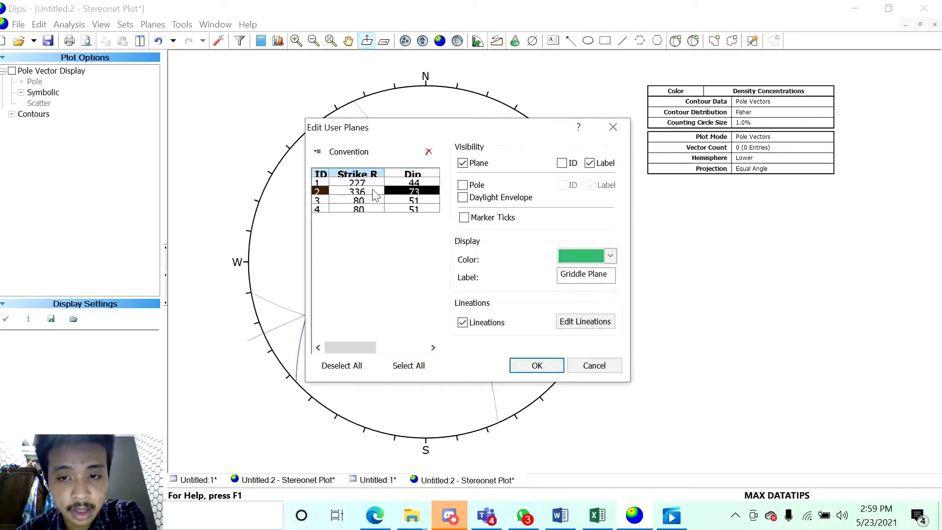
{"action": "left_click", "coordinate": [611, 256]}
{"action": "left_click", "coordinate": [397, 205]}
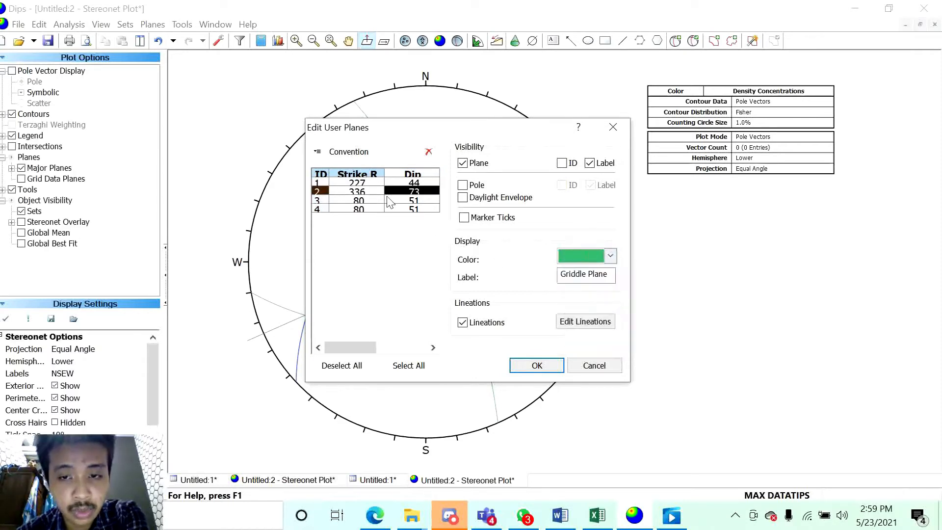
Color the Sigma 2 user plane red and the Griddle Plane 2 user plane black, and apply the edits
{"action": "left_click", "coordinate": [366, 201]}
{"action": "left_click", "coordinate": [611, 256]}
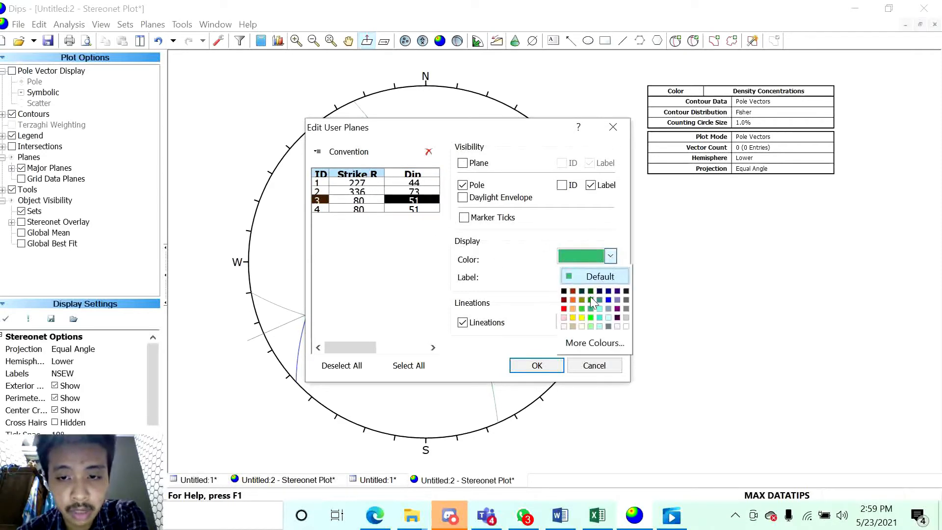
{"action": "left_click", "coordinate": [564, 315]}
{"action": "left_click", "coordinate": [371, 210]}
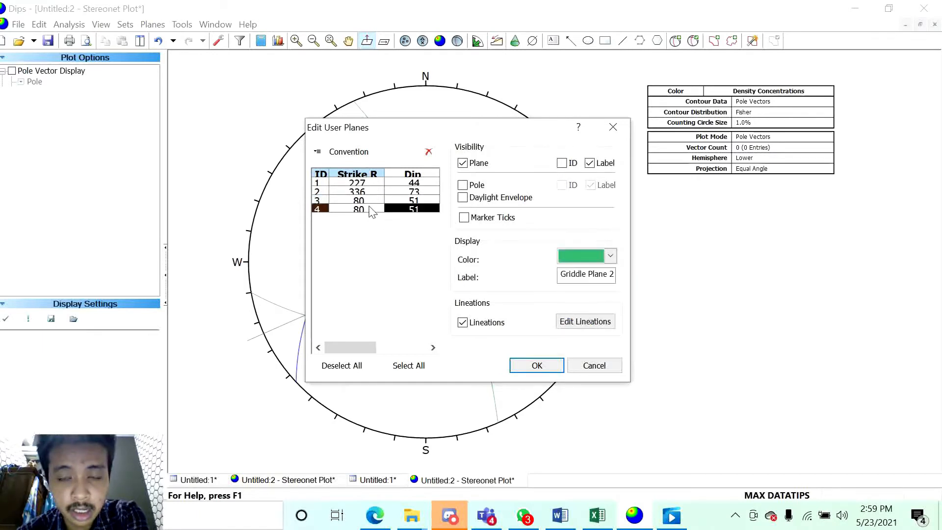
{"action": "left_click", "coordinate": [611, 256]}
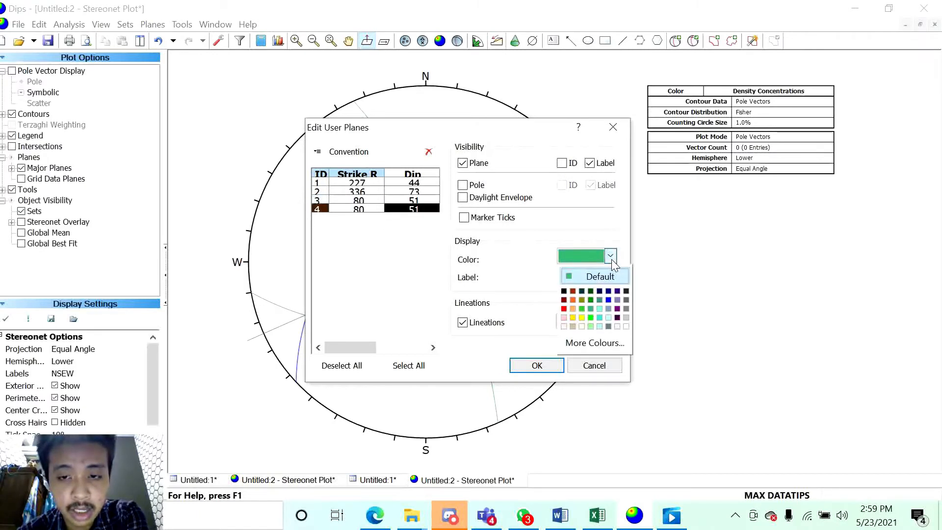
{"action": "left_click", "coordinate": [564, 291]}
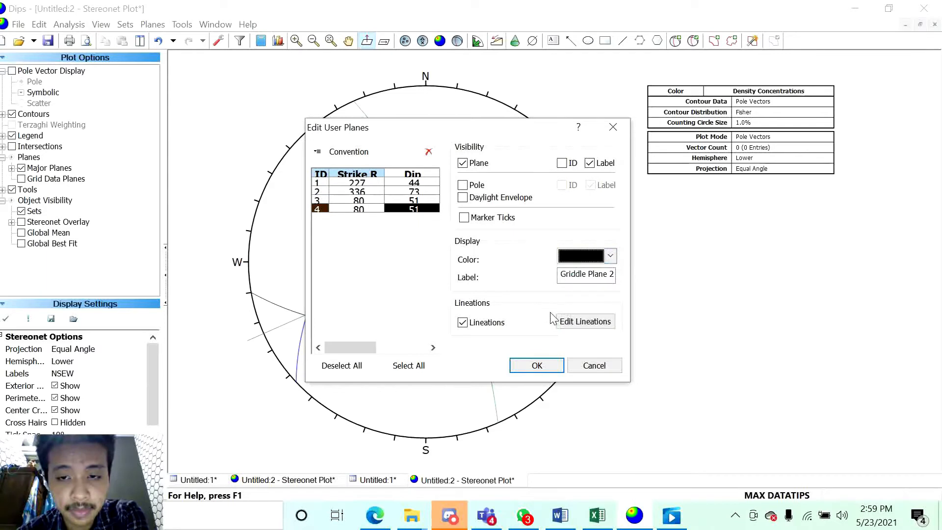
{"action": "left_click", "coordinate": [537, 366]}
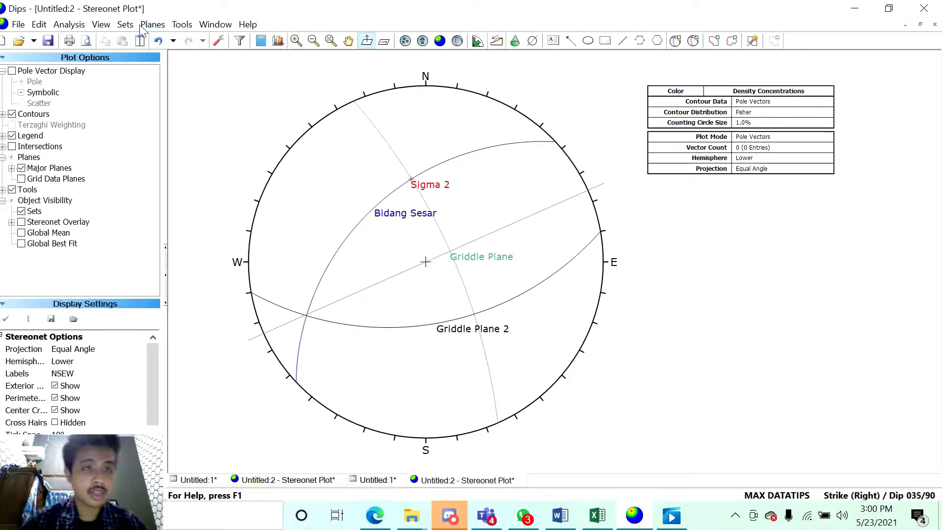
Draw a pitch grid aligned with the Griddle Plane 2 great circle
{"action": "left_click", "coordinate": [181, 25]}
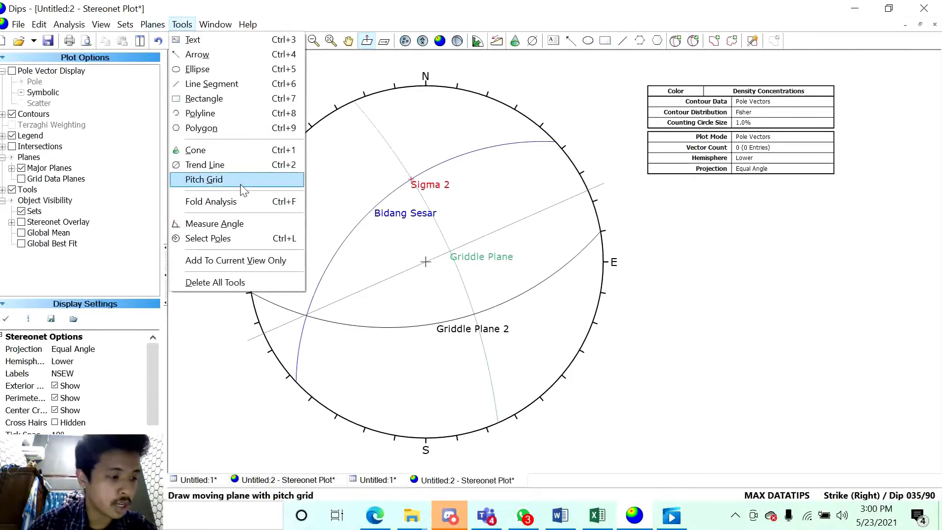
{"action": "left_click", "coordinate": [244, 190]}
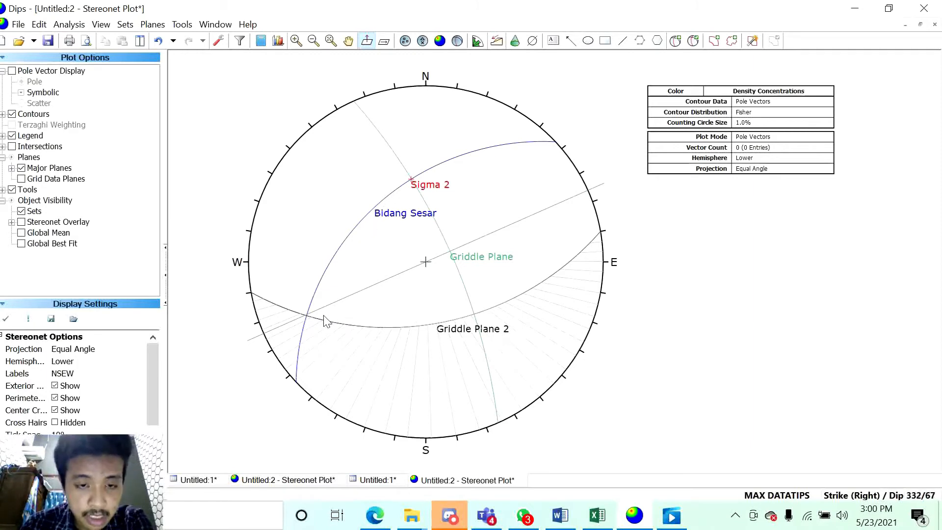
Add user plane Sigma 1 at 316/56 with its pole on the Griddle Plane 2 great circle, showing only pole and label
{"action": "left_click", "coordinate": [296, 41]}
{"action": "left_click", "coordinate": [298, 43]}
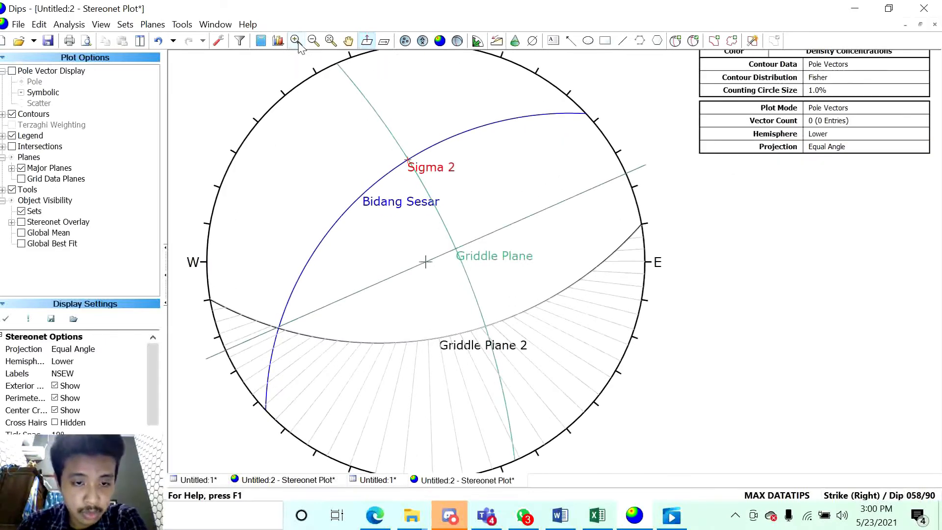
{"action": "left_click", "coordinate": [298, 43]}
{"action": "left_click", "coordinate": [298, 43]}
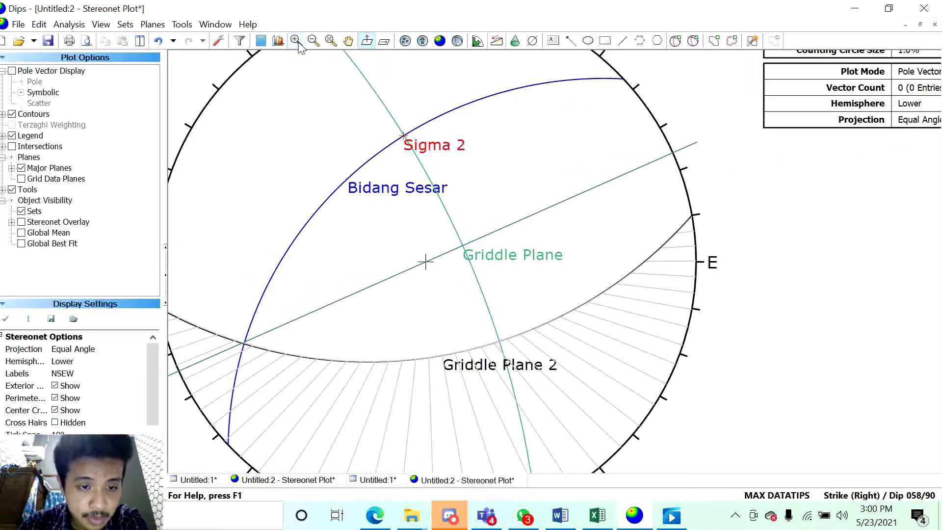
{"action": "left_click", "coordinate": [297, 42]}
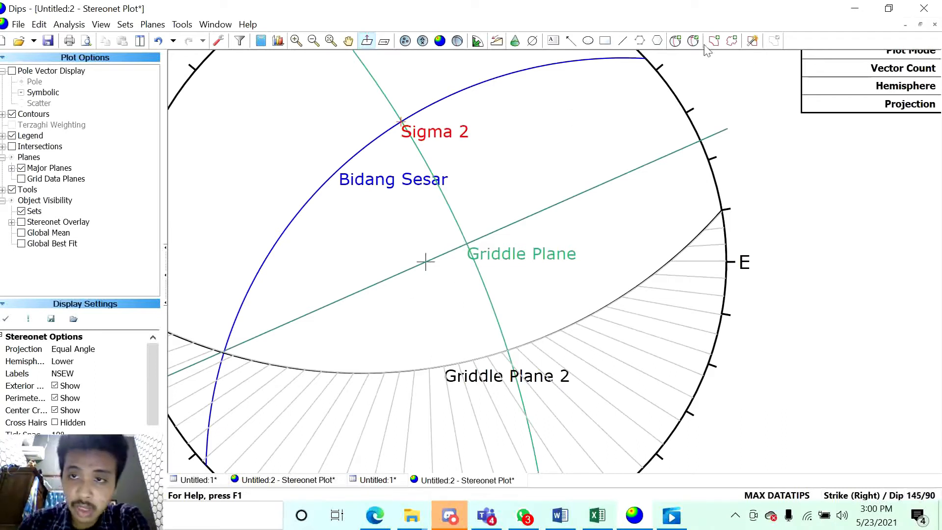
{"action": "left_click", "coordinate": [676, 41]}
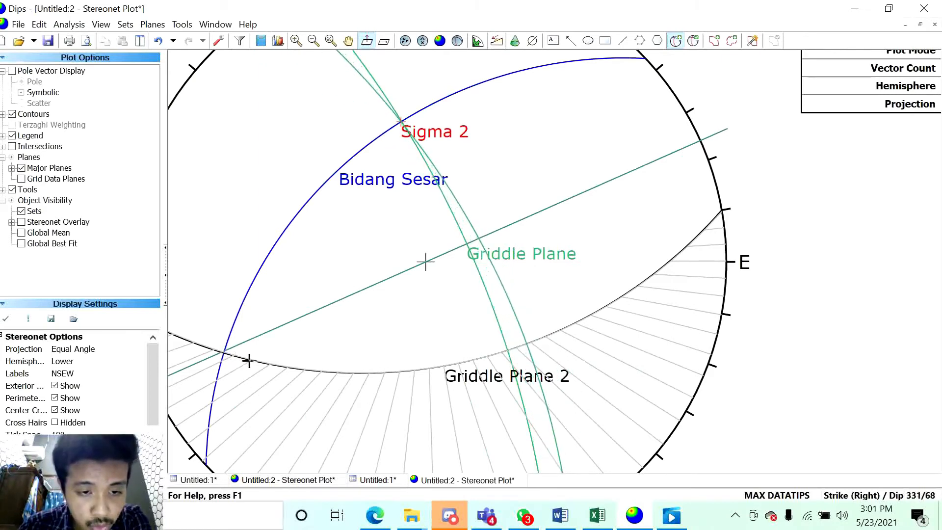
{"action": "left_click", "coordinate": [312, 372]}
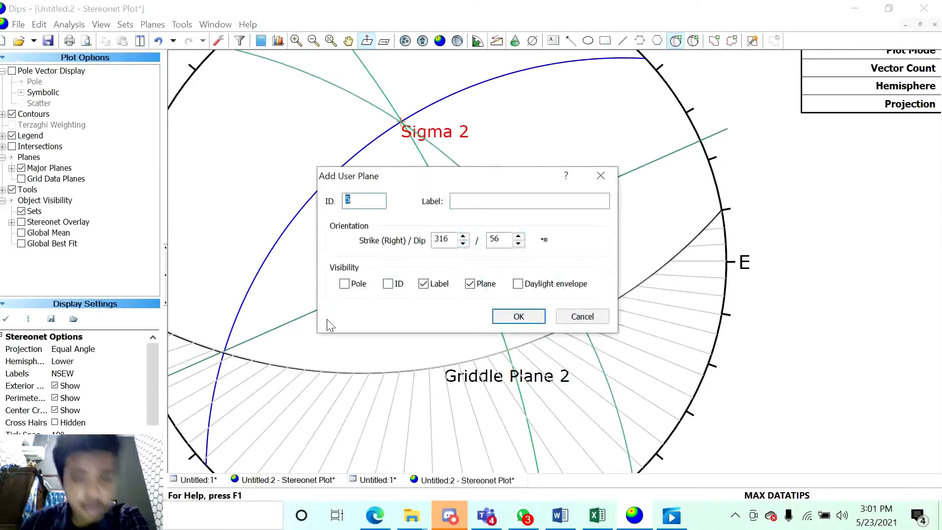
{"action": "left_click", "coordinate": [464, 199]}
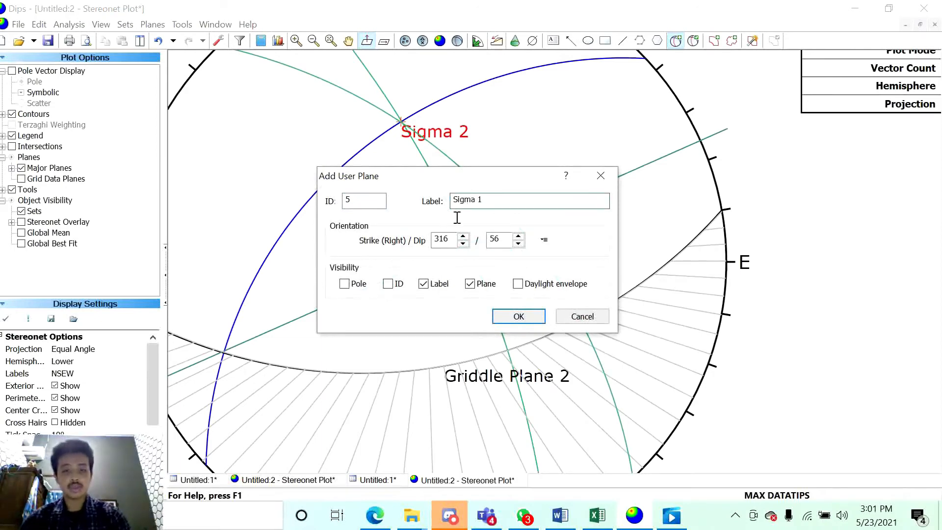
{"action": "left_click", "coordinate": [472, 285]}
{"action": "left_click", "coordinate": [345, 285]}
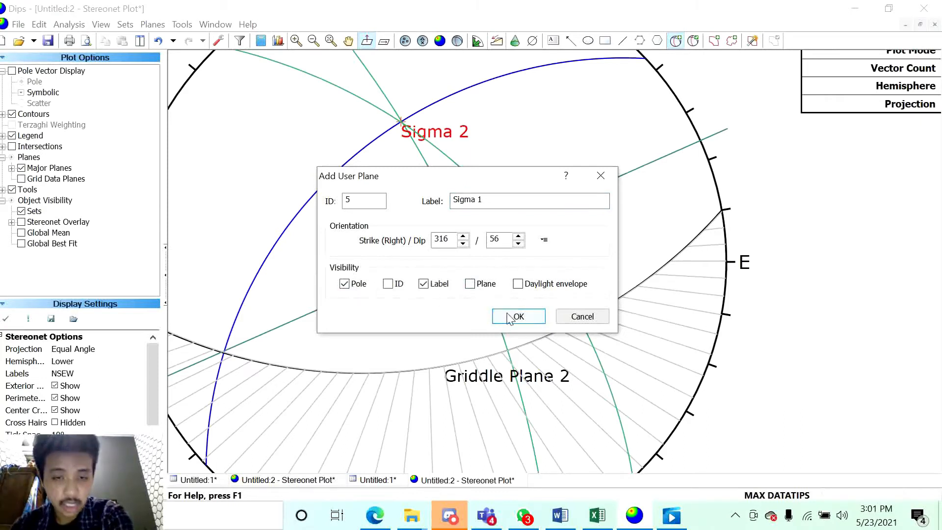
{"action": "left_click", "coordinate": [510, 317]}
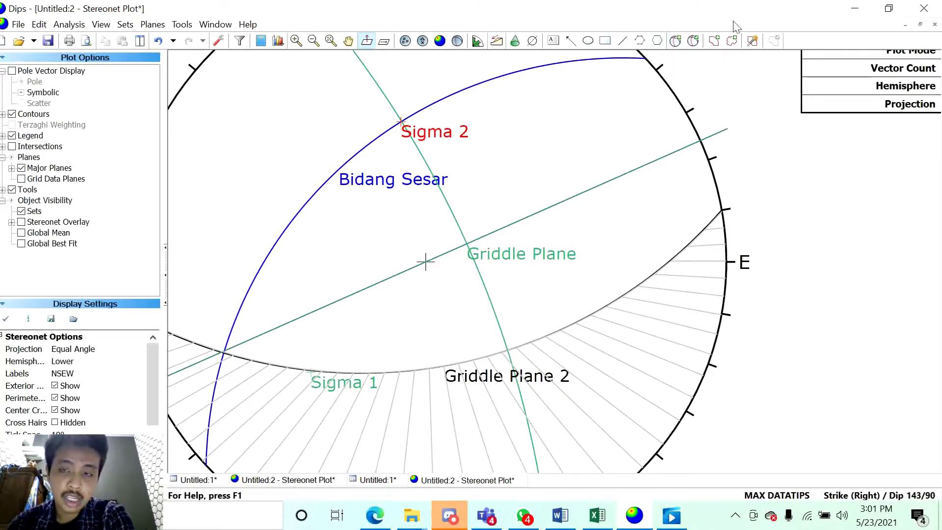
Add user plane Sigma 3 at 200/58 with its pole on the eastern part of Griddle Plane 2, showing only pole and label
{"action": "left_click", "coordinate": [677, 41]}
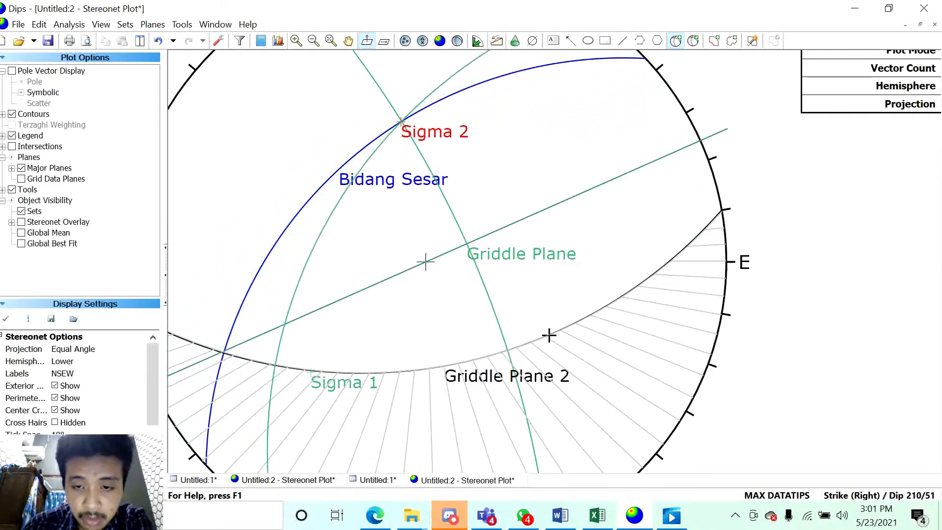
{"action": "left_click_drag", "start_coordinate": [586, 318], "coordinate": [583, 318]}
{"action": "left_click", "coordinate": [500, 202]}
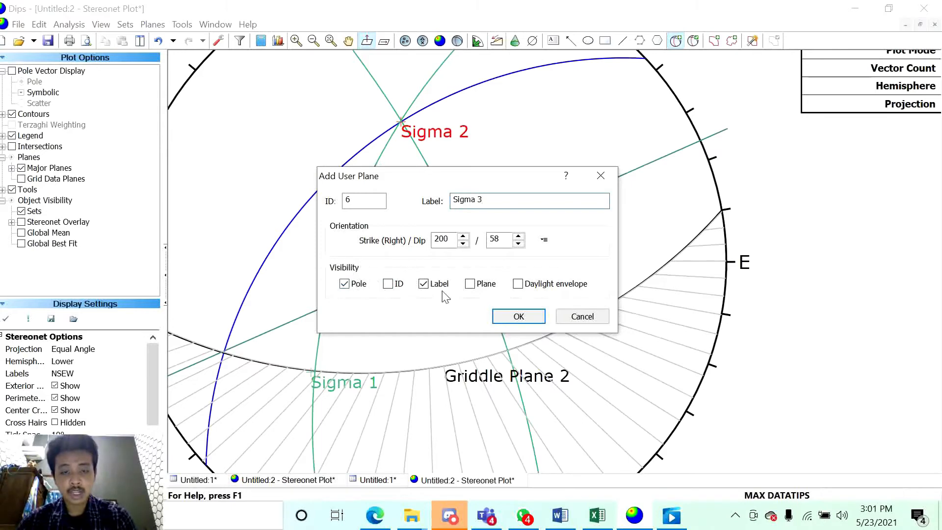
{"action": "left_click", "coordinate": [518, 318]}
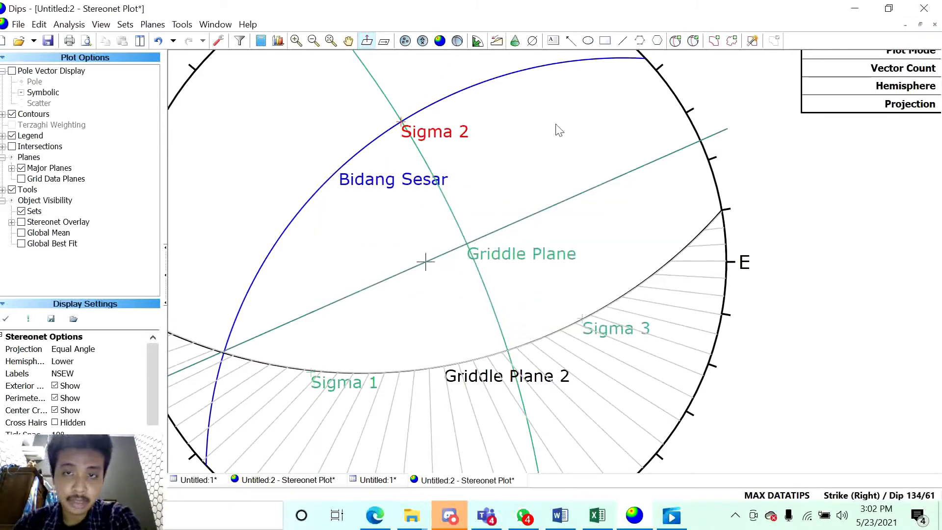
Color the Sigma 3 and Sigma 1 user planes red and apply the edits
{"action": "left_click", "coordinate": [694, 43]}
{"action": "left_click", "coordinate": [376, 228]}
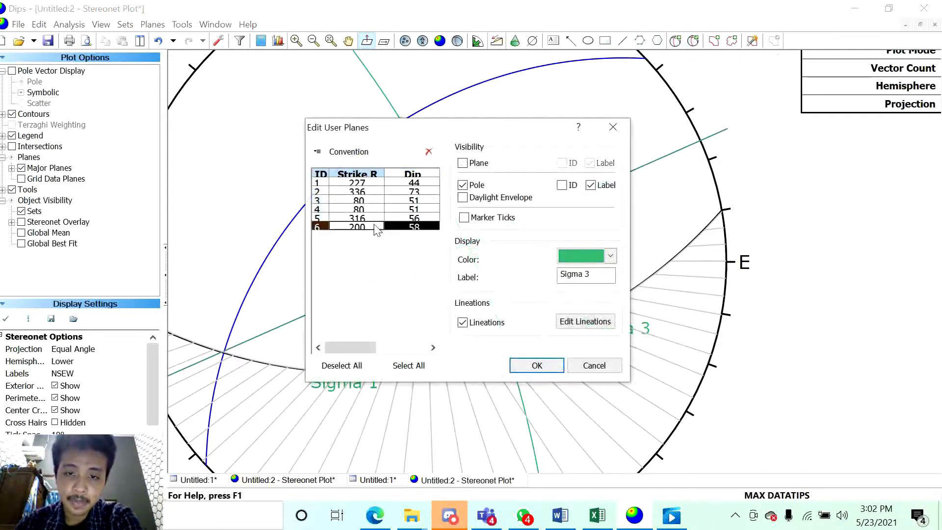
{"action": "left_click", "coordinate": [382, 201]}
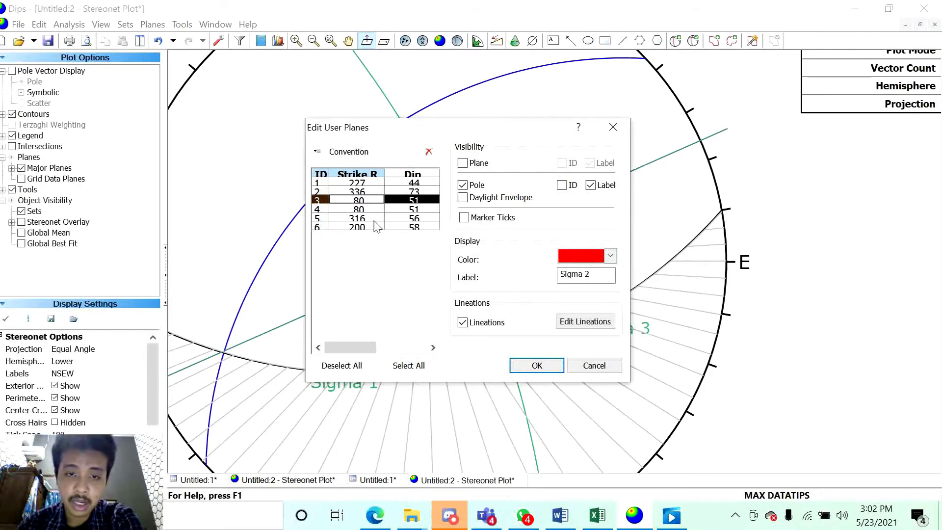
{"action": "left_click", "coordinate": [376, 227]}
{"action": "left_click", "coordinate": [610, 256]}
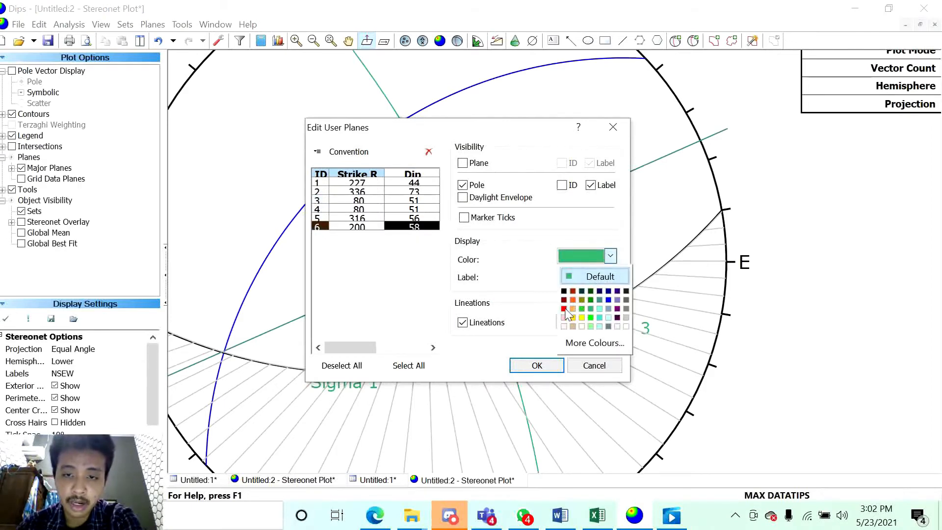
{"action": "left_click", "coordinate": [565, 309]}
{"action": "left_click", "coordinate": [376, 218]}
{"action": "left_click", "coordinate": [610, 257]}
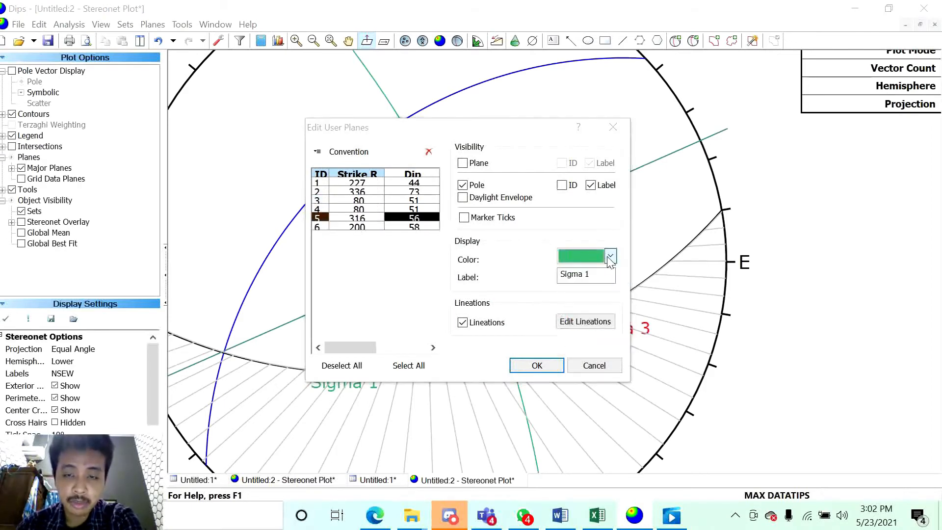
{"action": "left_click", "coordinate": [565, 309]}
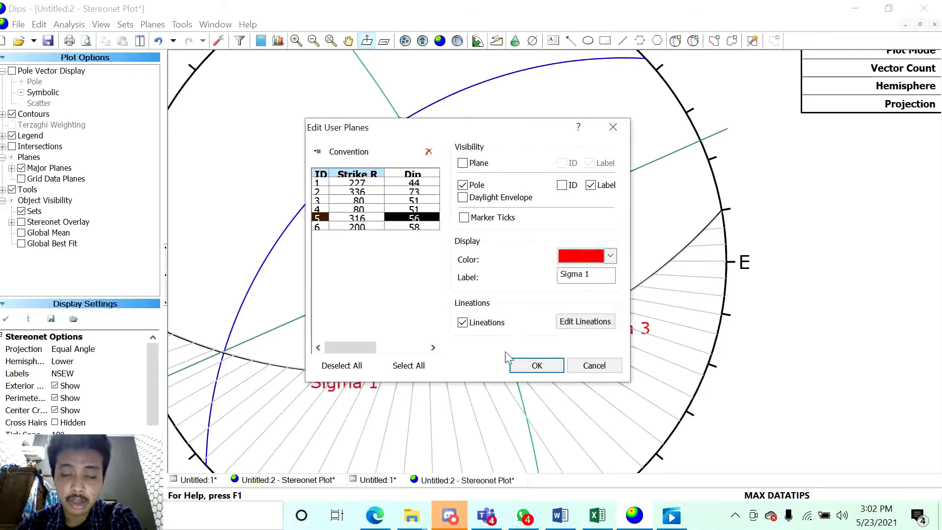
{"action": "left_click", "coordinate": [537, 366]}
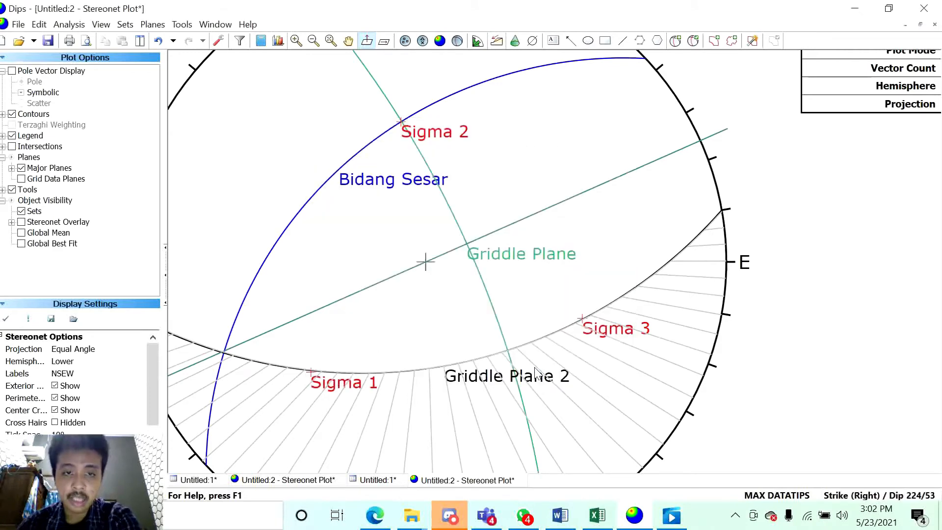
Delete all drawn tools, including the trend line and pitch grid, from the stereonet
{"action": "left_click", "coordinate": [313, 43]}
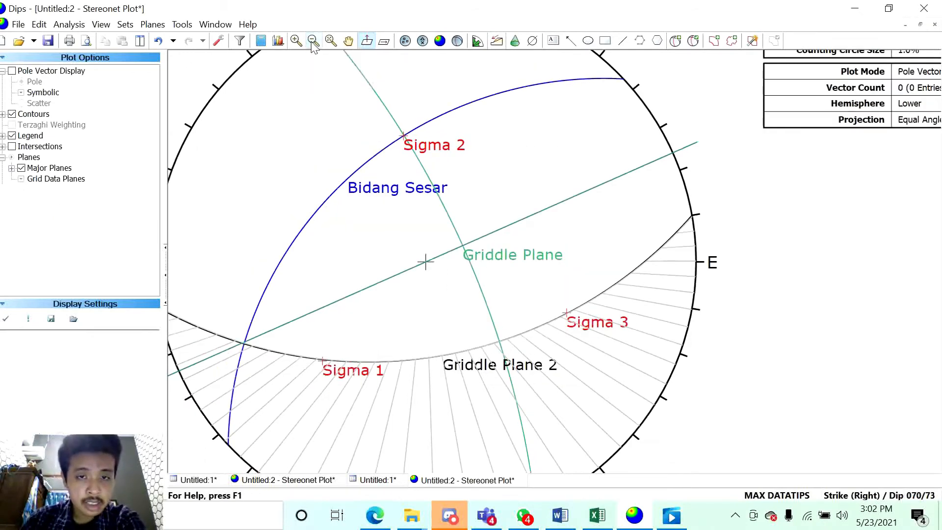
{"action": "left_click", "coordinate": [313, 42]}
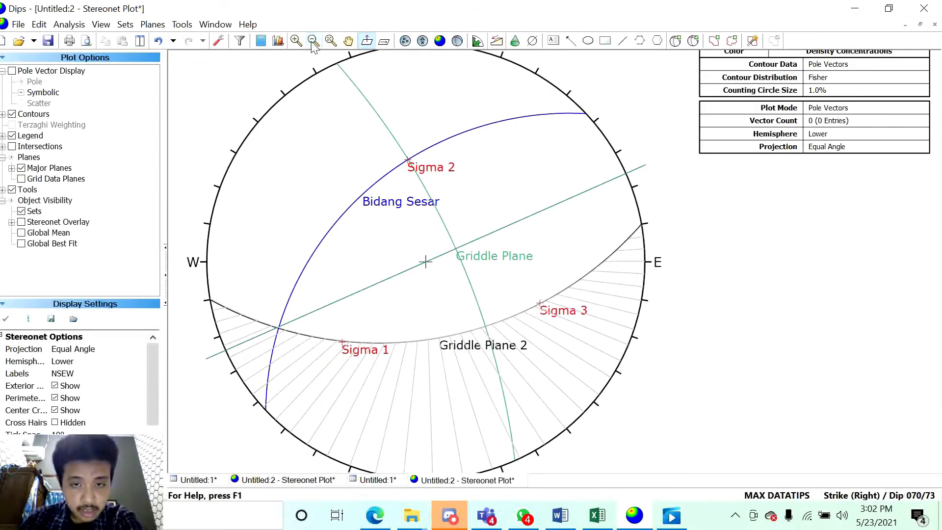
{"action": "left_click", "coordinate": [312, 42]}
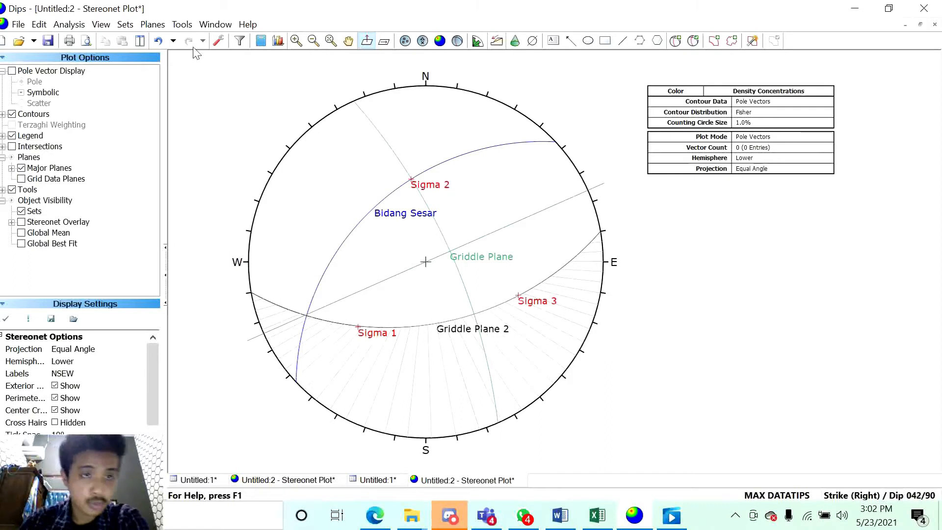
{"action": "left_click", "coordinate": [181, 24]}
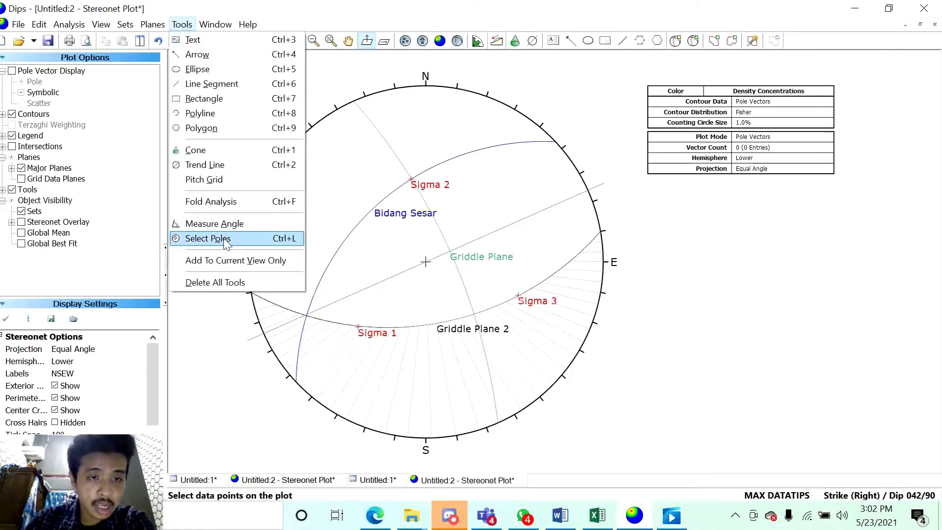
{"action": "left_click", "coordinate": [226, 283]}
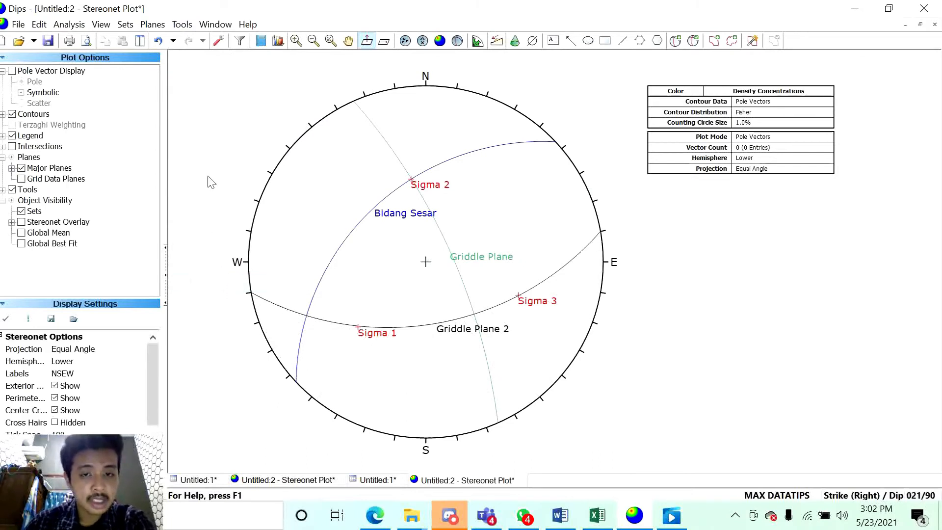
Refresh the legend by hiding and reshowing it, and switch the orientation convention to Trend / Plunge
{"action": "left_click", "coordinate": [12, 136]}
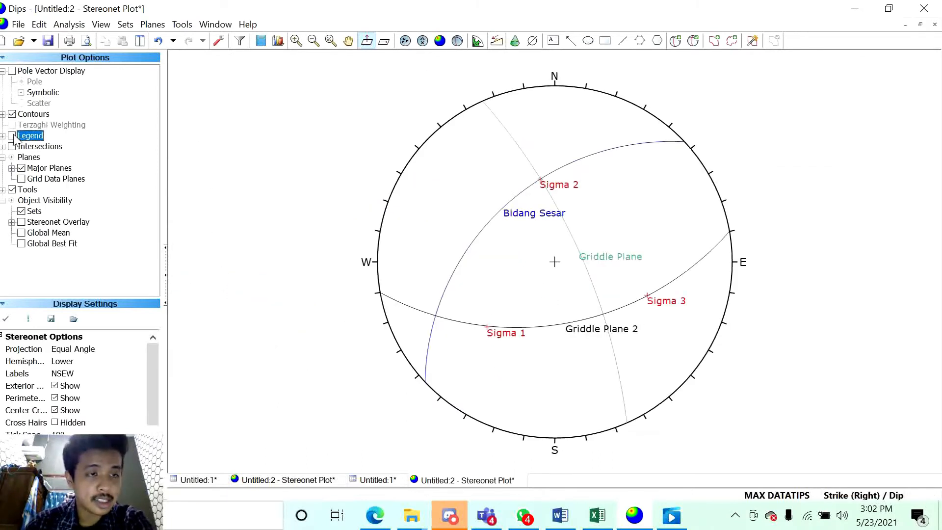
{"action": "left_click", "coordinate": [12, 136]}
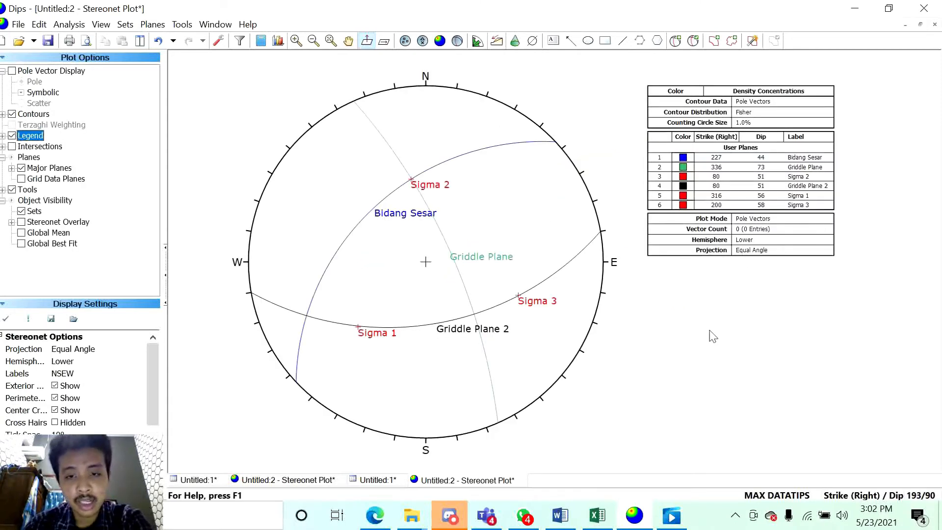
{"action": "left_click", "coordinate": [854, 500]}
{"action": "left_click", "coordinate": [855, 500]}
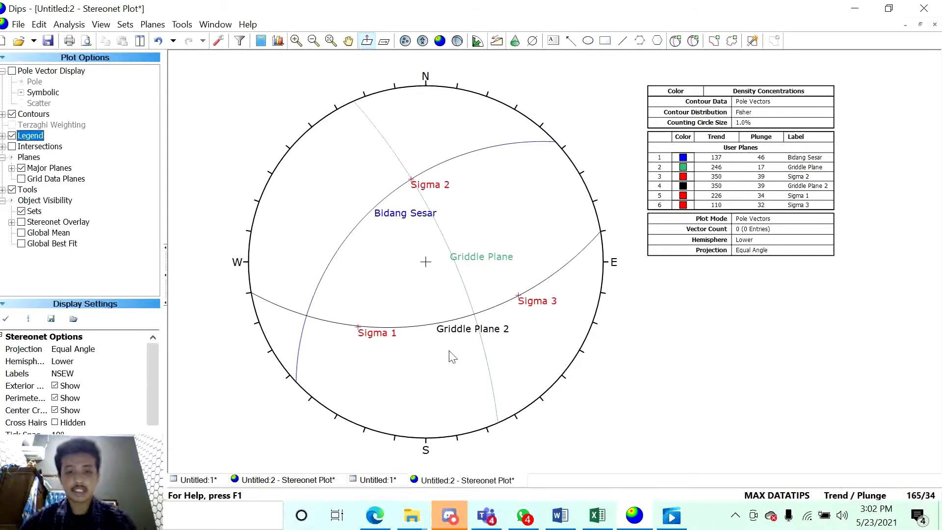
{"action": "mouse_move", "coordinate": [499, 272]}
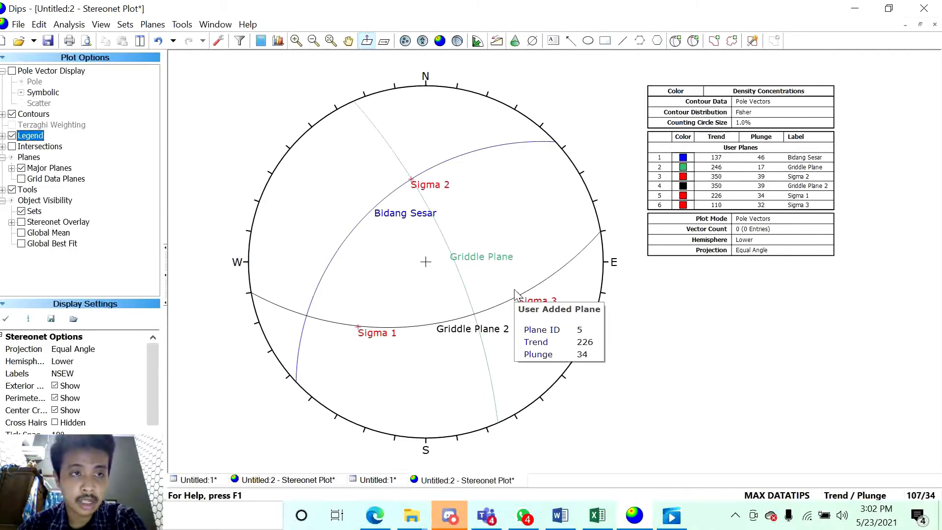
{"action": "mouse_move", "coordinate": [548, 281]}
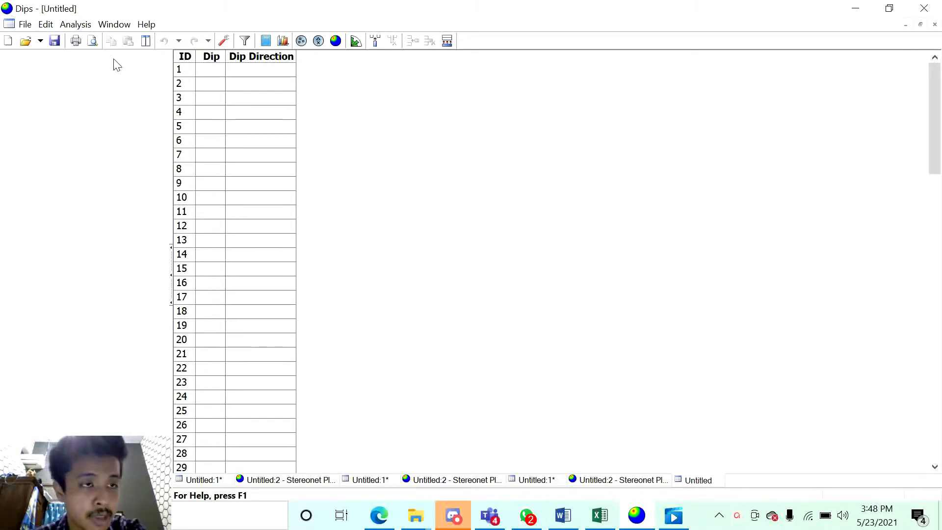
Set the new project's global orientation format to Strike (Right) / Dip and create its stereonet plot
{"action": "left_click", "coordinate": [224, 42]}
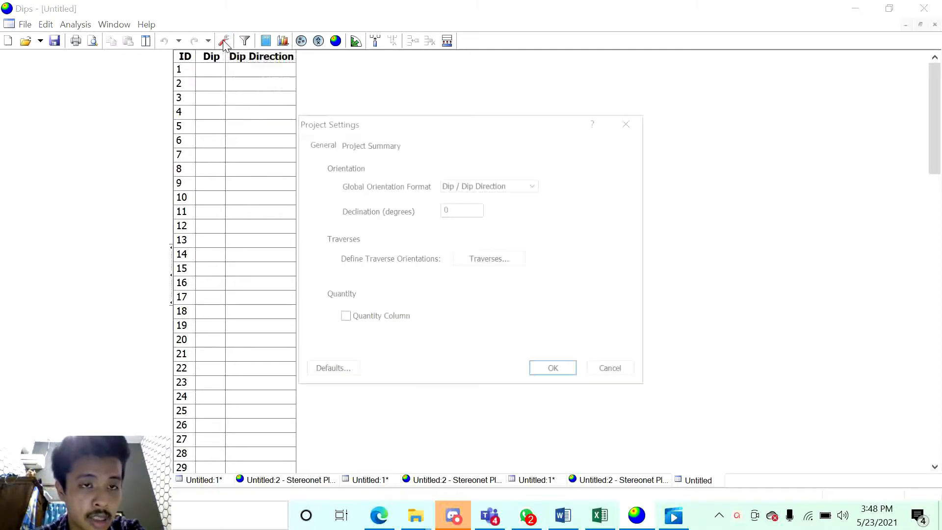
{"action": "left_click", "coordinate": [481, 189]}
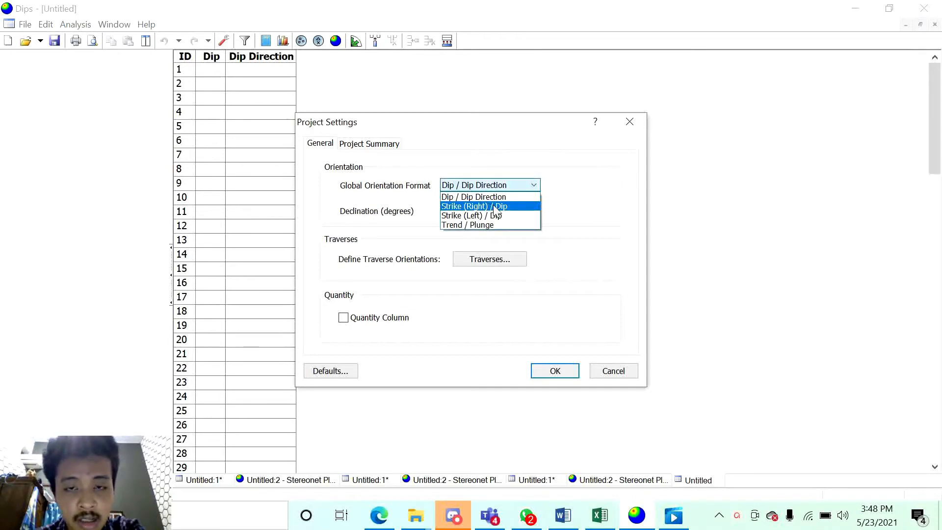
{"action": "left_click", "coordinate": [495, 207]}
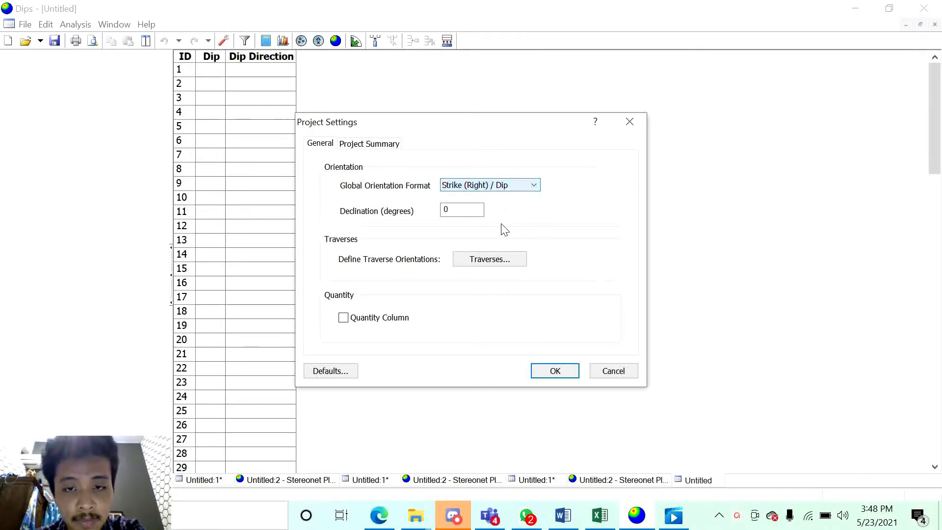
{"action": "left_click", "coordinate": [545, 375]}
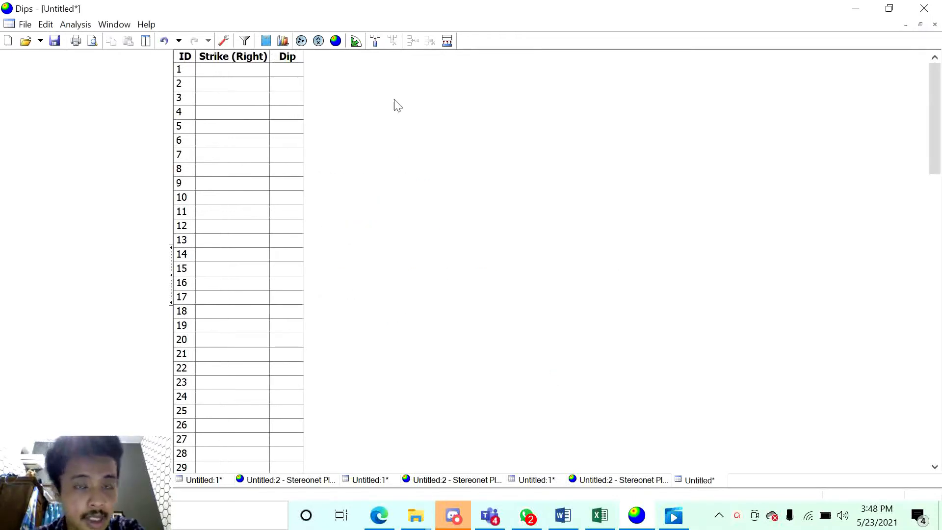
{"action": "left_click", "coordinate": [335, 42]}
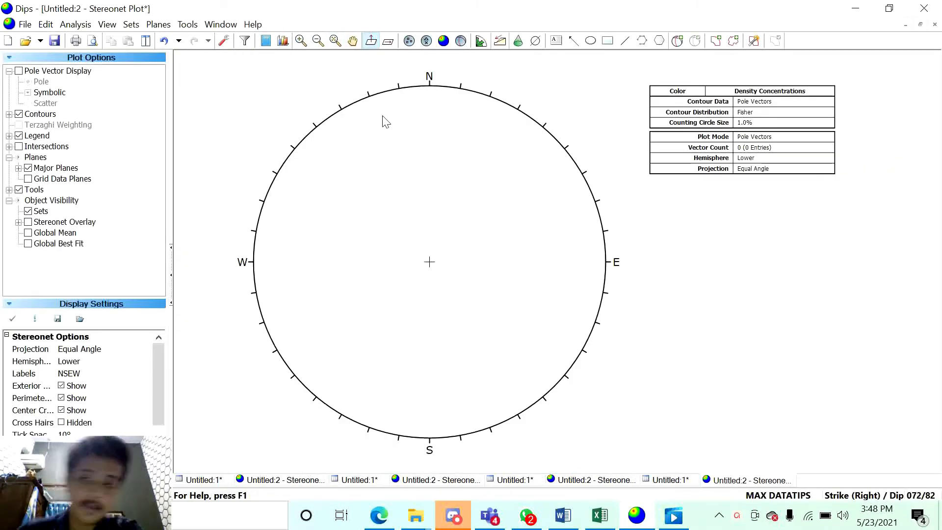
Start a user plane on the stereonet and label it "Bidang Sesar"
{"action": "left_click", "coordinate": [678, 40]}
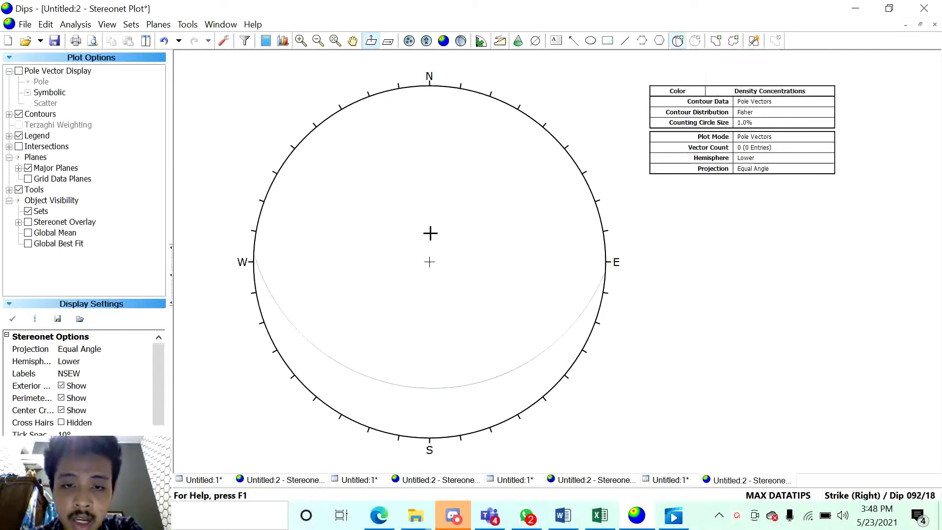
{"action": "left_click", "coordinate": [438, 205]}
{"action": "left_click", "coordinate": [468, 201]}
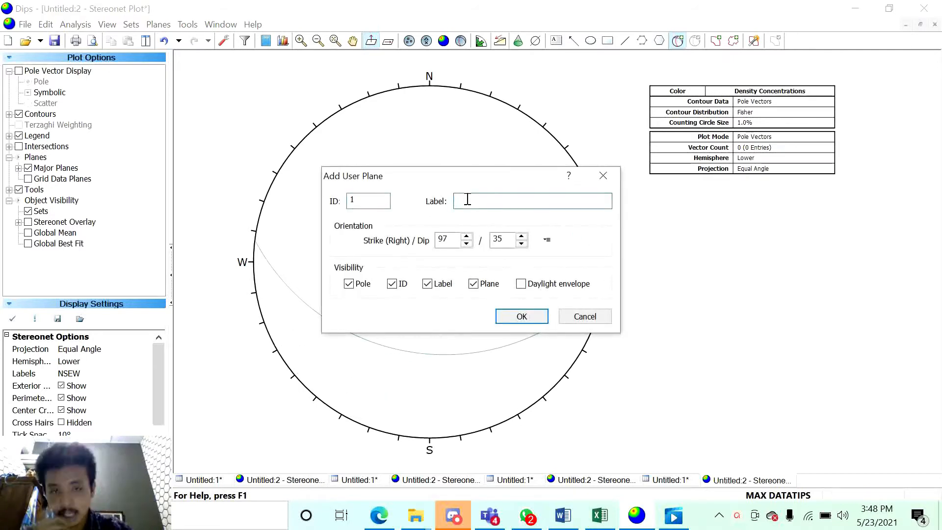
{"action": "type", "text": "Bigang Sesar"}
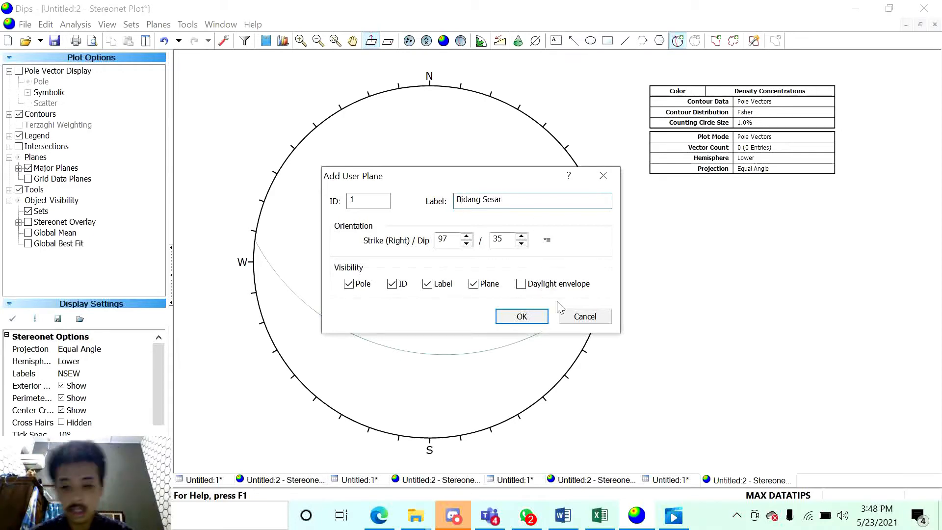
Look up the first Bidang sesar entry in the Excel Sesar sheet and set the plane's strike/dip to 145/43 in Dips
{"action": "left_click", "coordinate": [613, 522]}
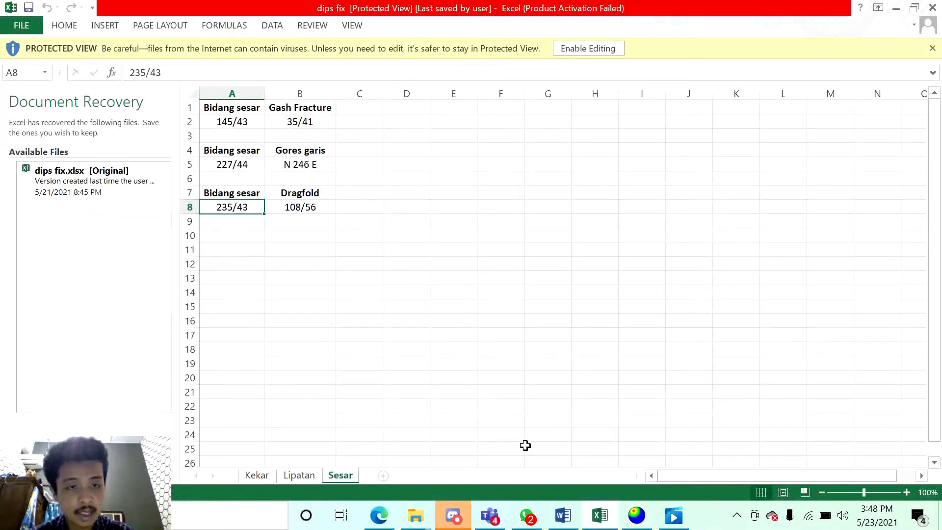
{"action": "left_click", "coordinate": [249, 122]}
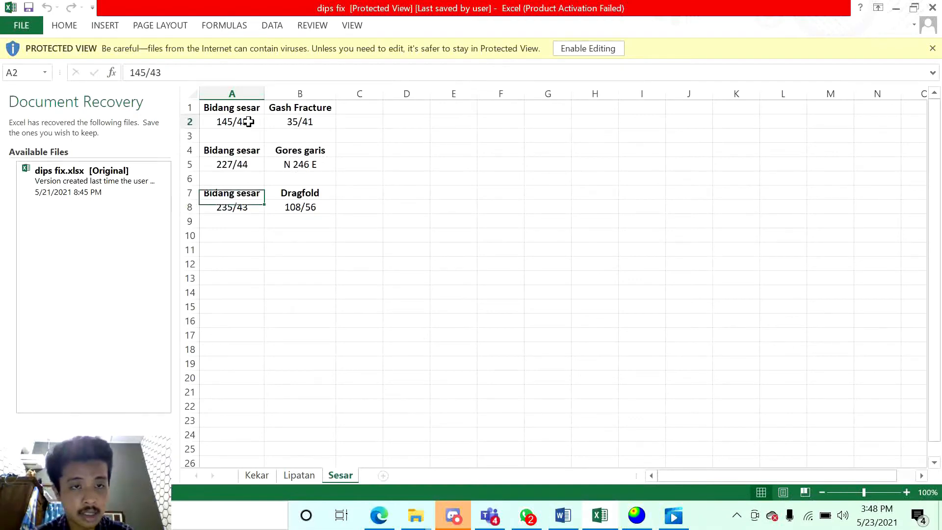
{"action": "left_click", "coordinate": [634, 520]}
{"action": "left_click", "coordinate": [447, 242]}
{"action": "type", "text": "145"}
{"action": "left_click", "coordinate": [505, 241]}
{"action": "key", "text": "BackSpace"}
{"action": "key", "text": "BackSpace"}
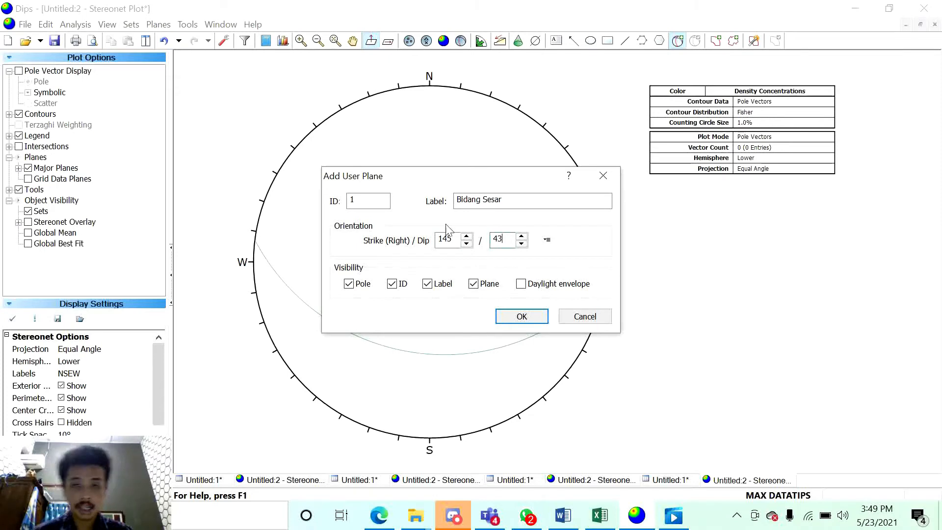
Hide the Bidang Sesar plane's ID and pole, keeping its label and plane shown, and add it to the stereonet
{"action": "left_click", "coordinate": [392, 284]}
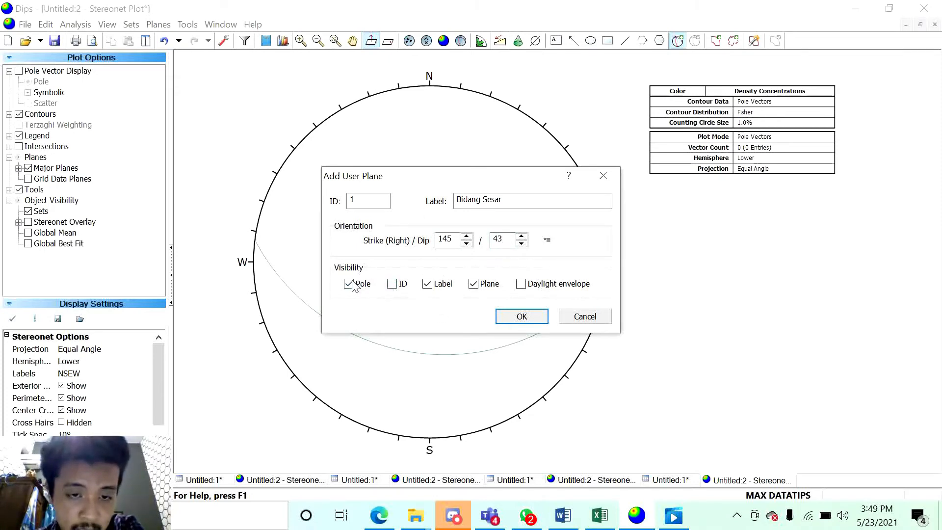
{"action": "left_click", "coordinate": [349, 284]}
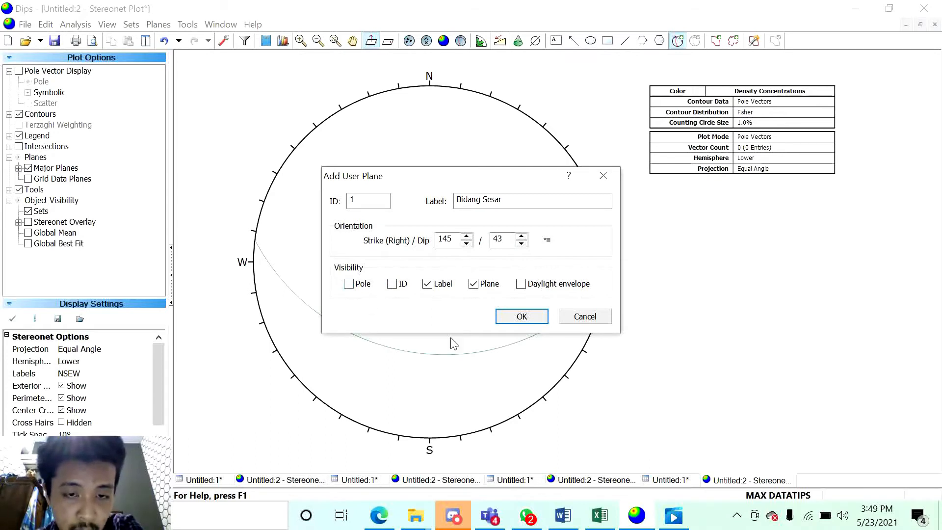
{"action": "left_click", "coordinate": [510, 321]}
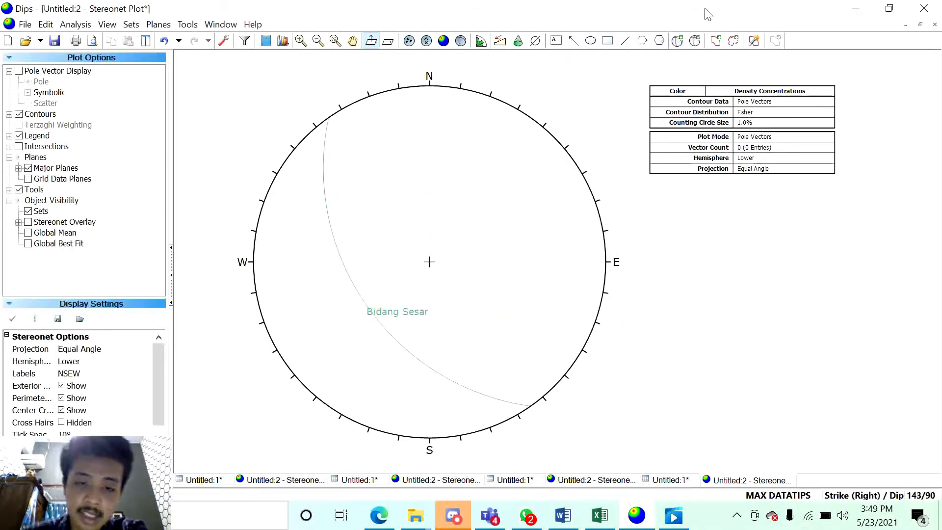
Start a second user plane on the stereonet and label it "Gash Fracture"
{"action": "left_click", "coordinate": [678, 41]}
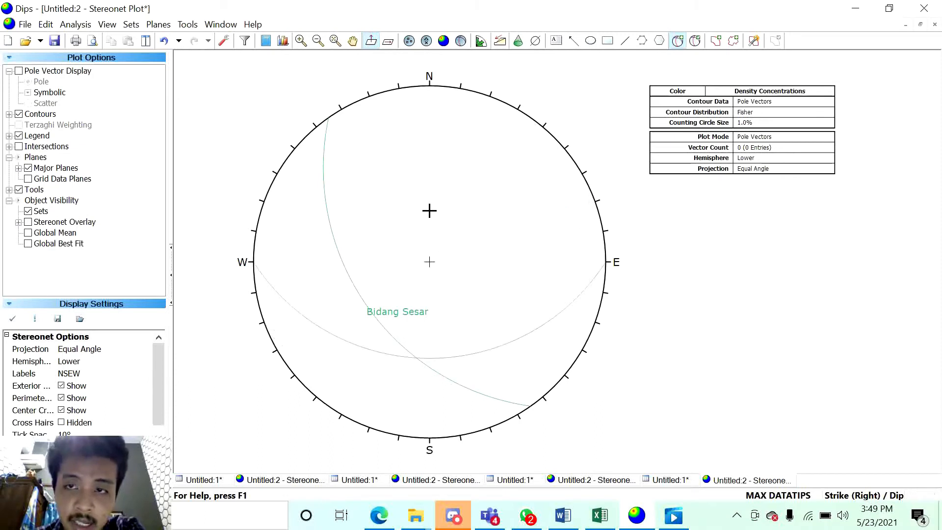
{"action": "left_click", "coordinate": [410, 242]}
{"action": "left_click", "coordinate": [461, 202]}
{"action": "type", "text": "Cd"}
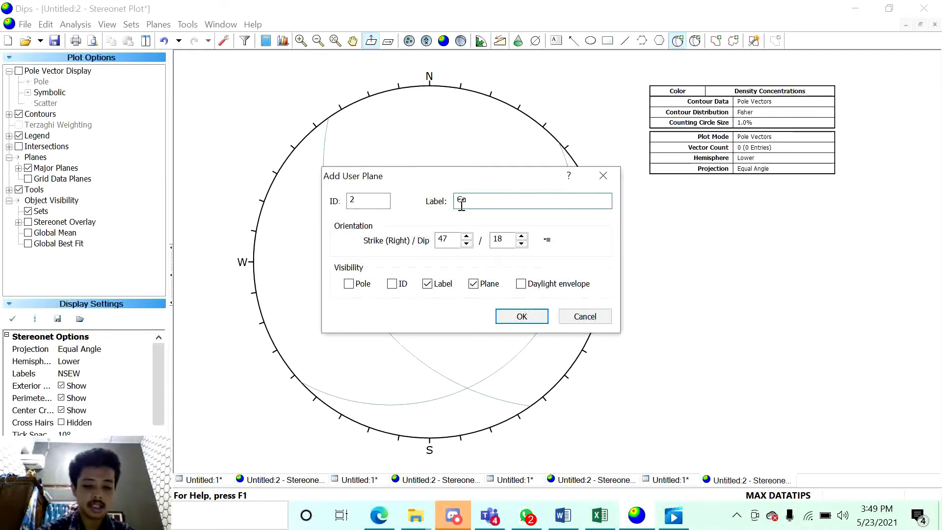
{"action": "key", "text": "BackSpace"}
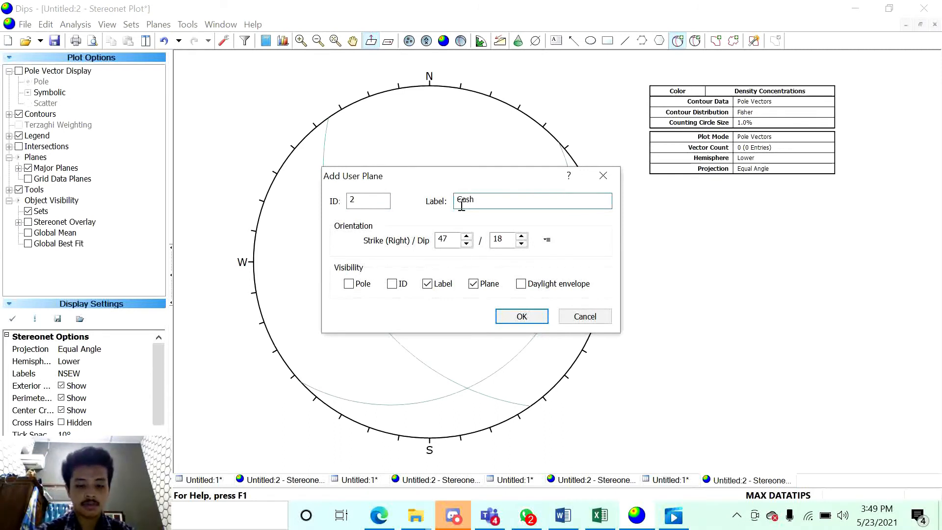
{"action": "type", "text": "acture"}
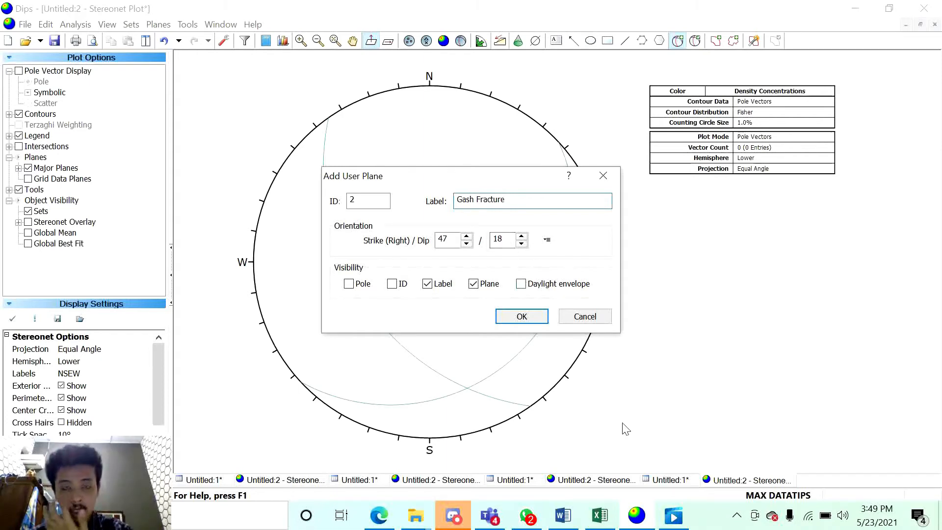
Look up the Gash Fracture entry in Excel, set the plane's strike/dip to 35/41 in Dips and add it
{"action": "left_click", "coordinate": [610, 518]}
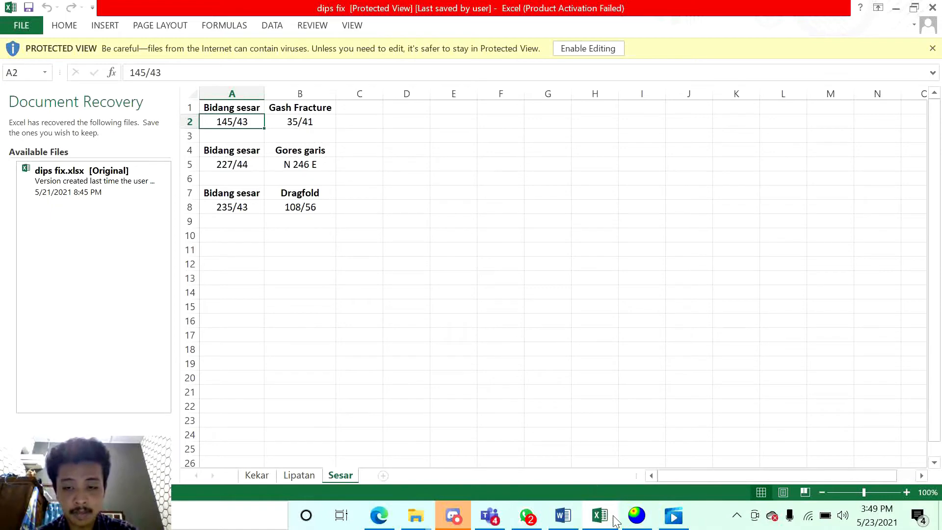
{"action": "left_click", "coordinate": [635, 515]}
{"action": "left_click", "coordinate": [451, 238]}
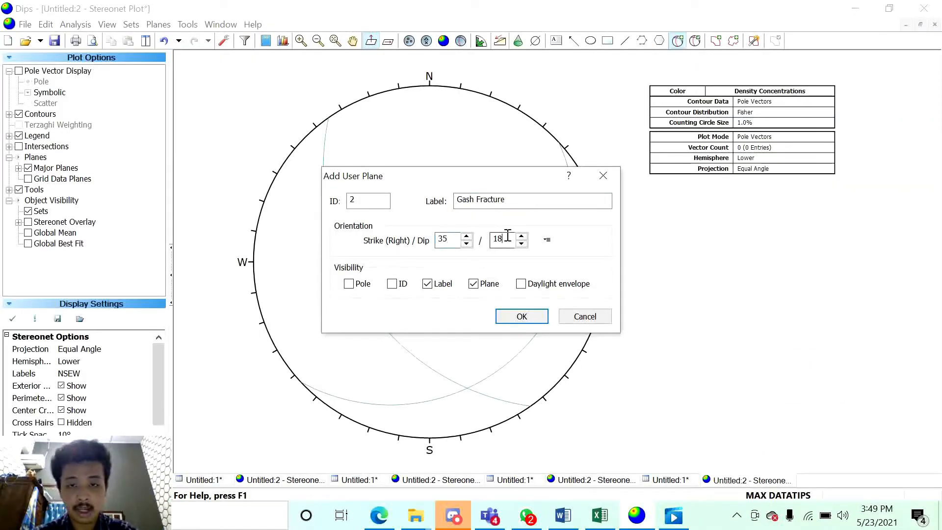
{"action": "key", "text": "BackSpace"}
{"action": "key", "text": "BackSpace"}
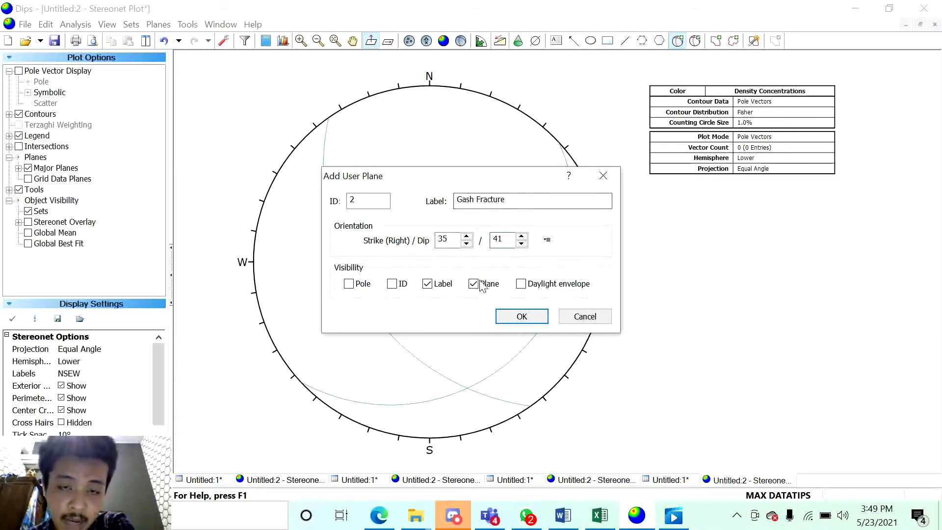
{"action": "left_click", "coordinate": [512, 320]}
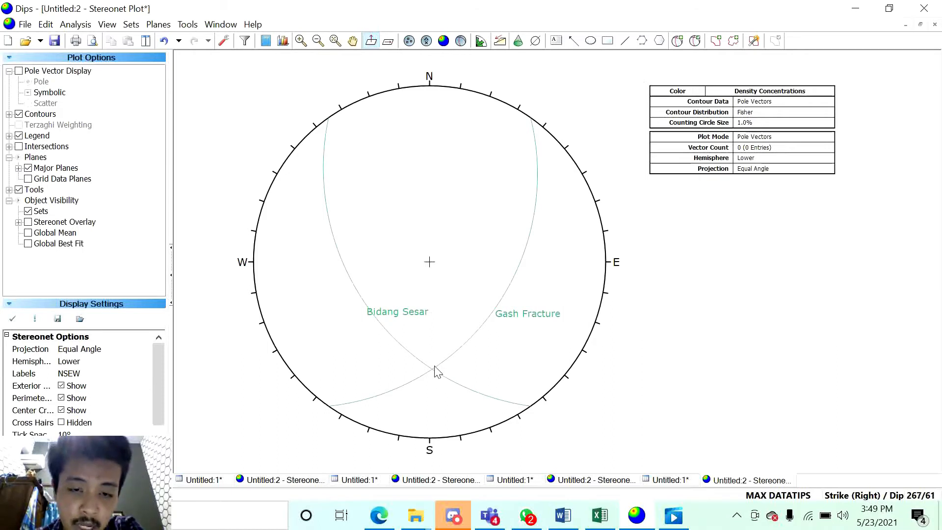
Add a user plane labelled "Sigma 2" with its pole at the Bidang Sesar and Gash Fracture intersection, showing the pole and label without the plane
{"action": "left_click", "coordinate": [682, 44]}
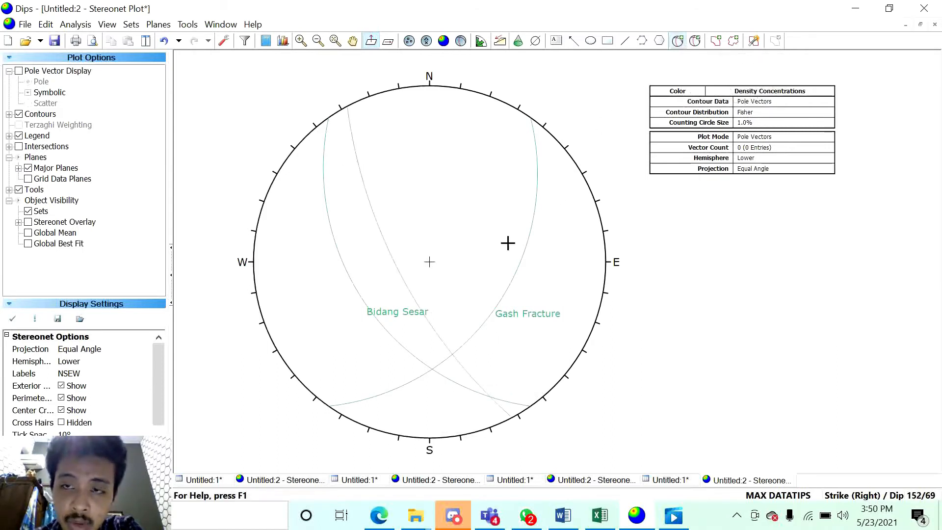
{"action": "left_click", "coordinate": [432, 369]}
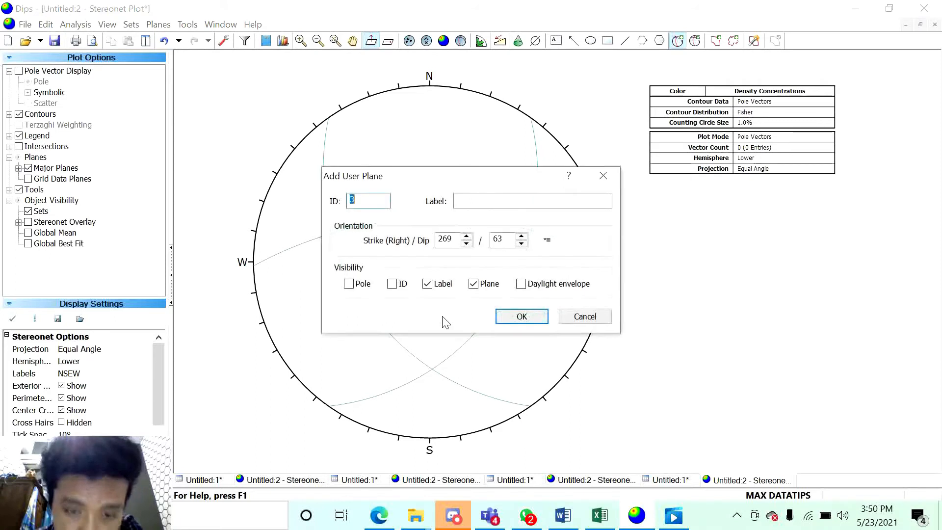
{"action": "left_click", "coordinate": [476, 201]}
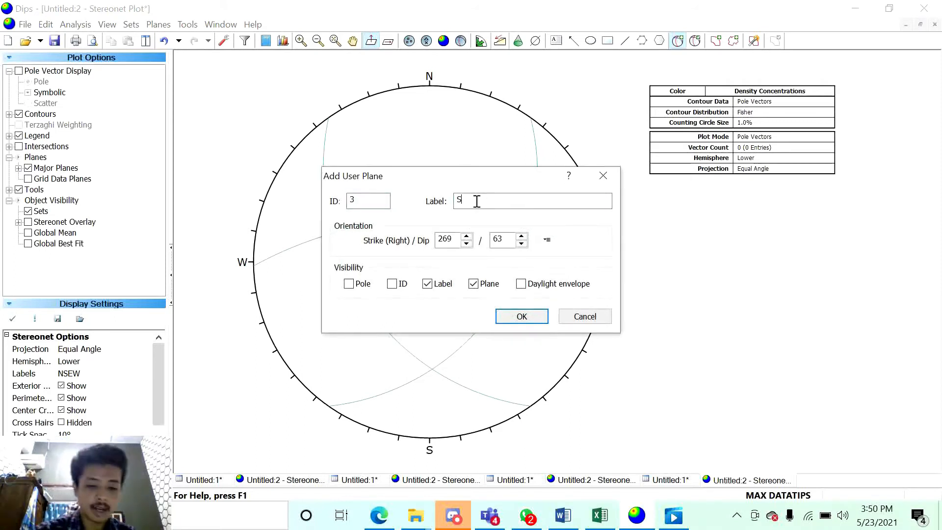
{"action": "left_click", "coordinate": [471, 289]}
{"action": "left_click", "coordinate": [356, 285]}
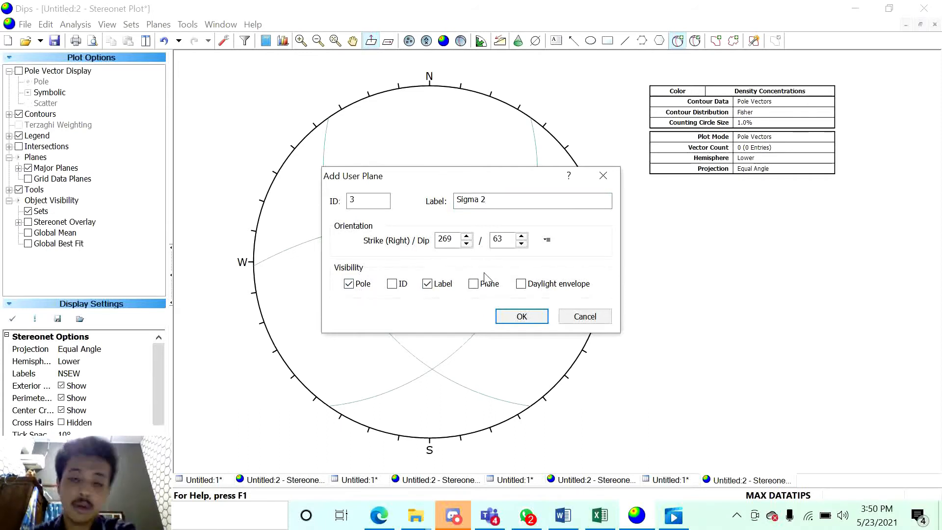
{"action": "left_click", "coordinate": [507, 321]}
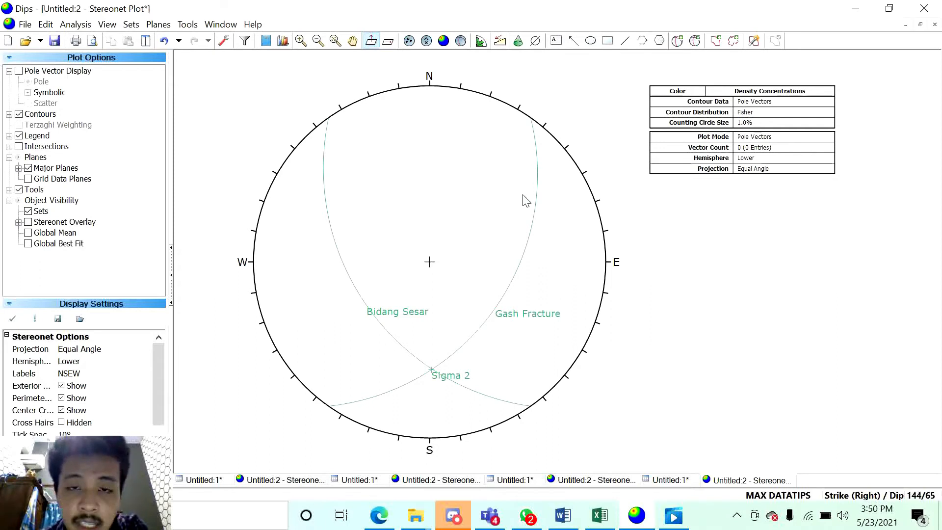
Add a user plane labelled "Griddle Plane" with its pole at the Sigma 2 point (269/63), showing the plane and label but no pole
{"action": "left_click", "coordinate": [677, 42]}
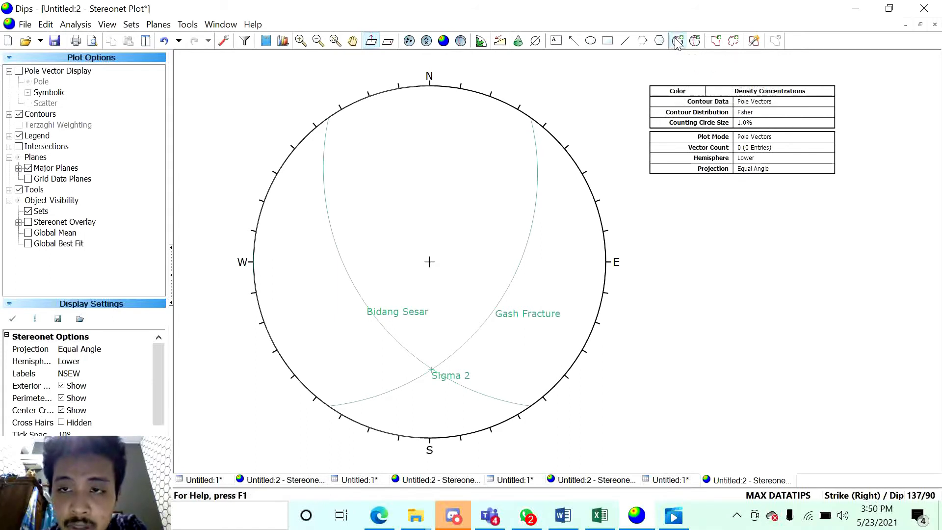
{"action": "left_click", "coordinate": [431, 371]}
{"action": "left_click", "coordinate": [491, 206]}
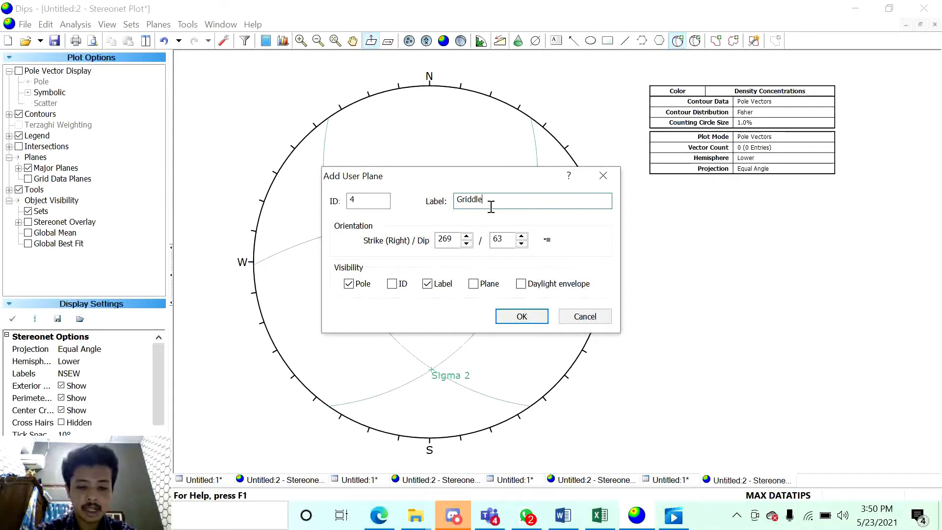
{"action": "type", "text": "Griddle Plane"}
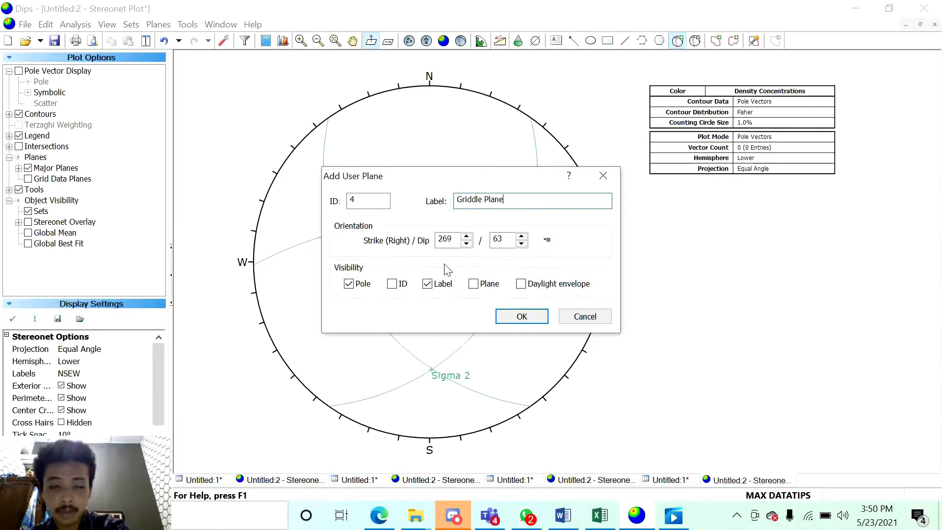
{"action": "left_click", "coordinate": [349, 285]}
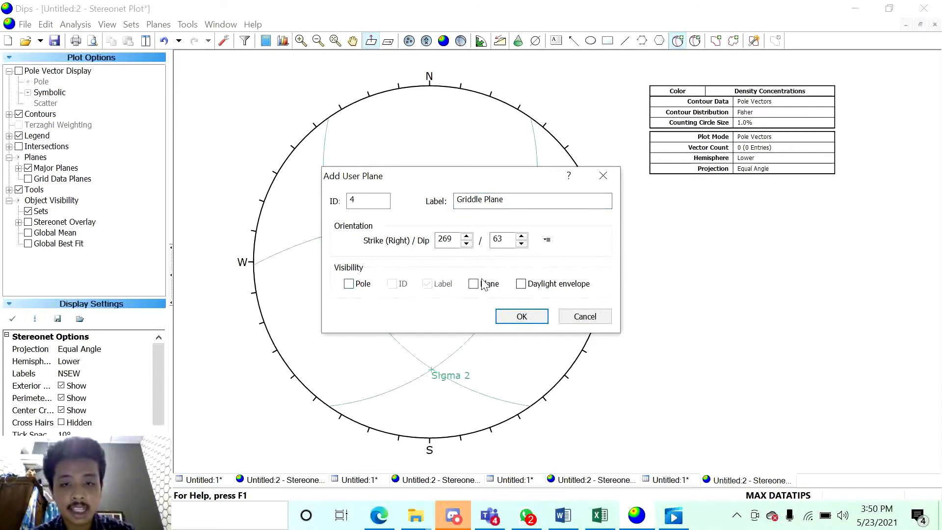
{"action": "left_click", "coordinate": [474, 285]}
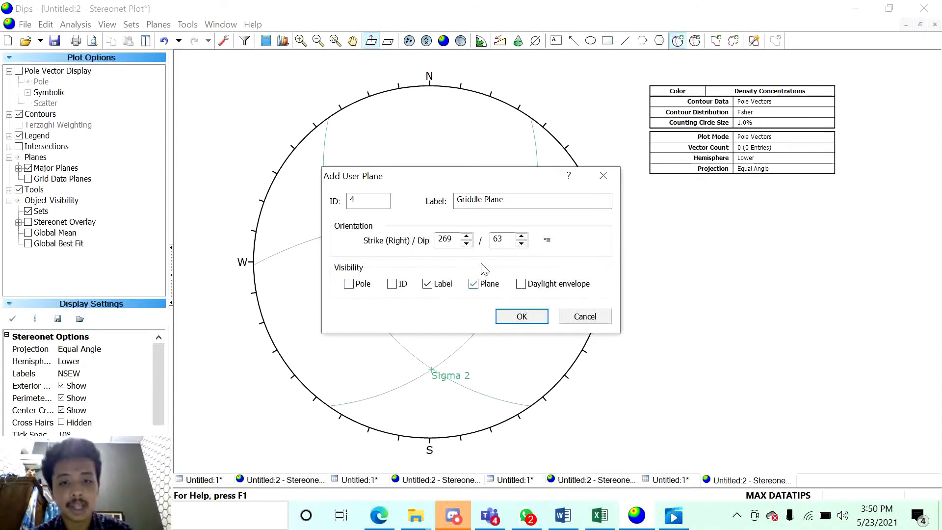
{"action": "left_click", "coordinate": [508, 318]}
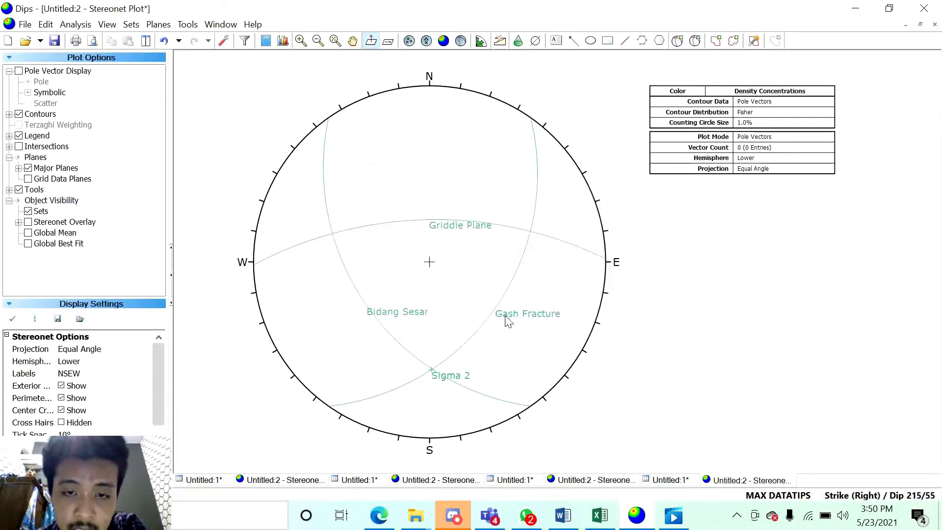
Add a user plane labelled "Sigma 1" with its pole at the Griddle Plane and Gash Fracture intersection, showing only the pole and label
{"action": "mouse_move", "coordinate": [534, 233]}
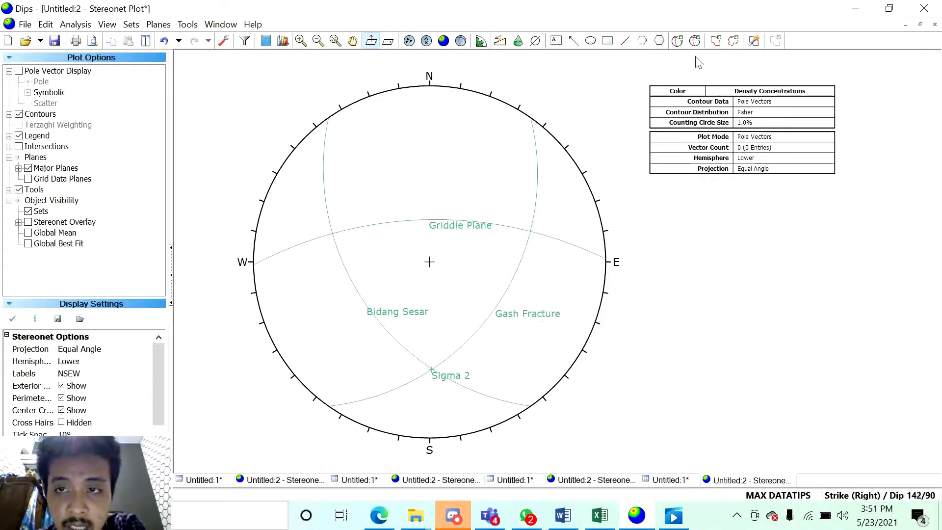
{"action": "left_click", "coordinate": [678, 40]}
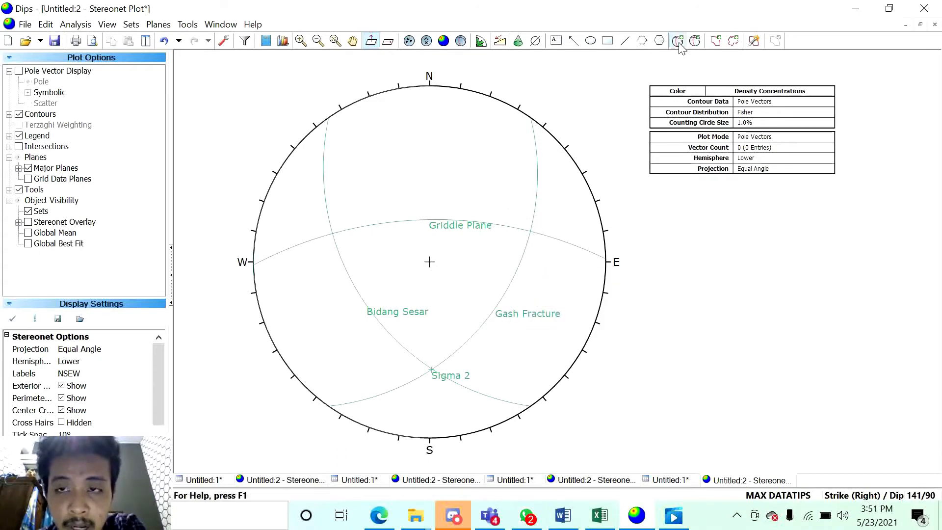
{"action": "left_click", "coordinate": [531, 231]}
{"action": "left_click", "coordinate": [521, 205]}
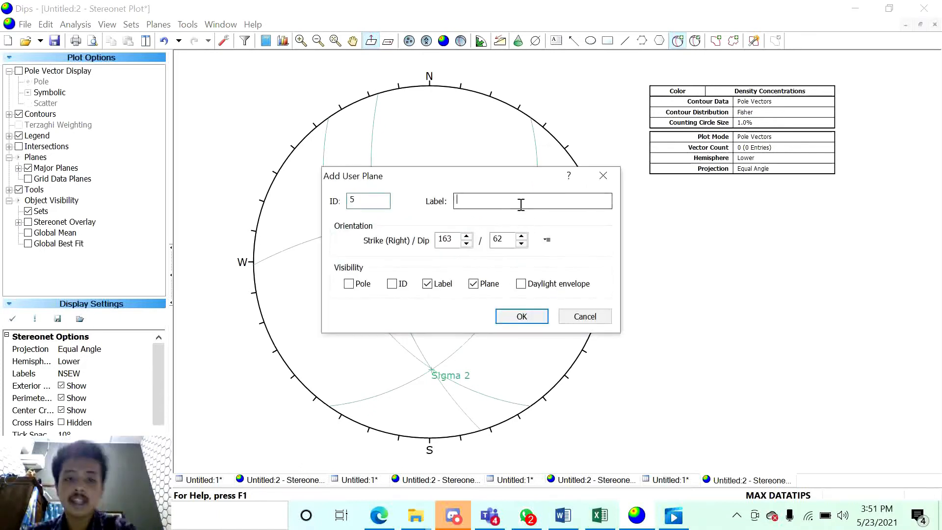
{"action": "type", "text": "Sigma 1"}
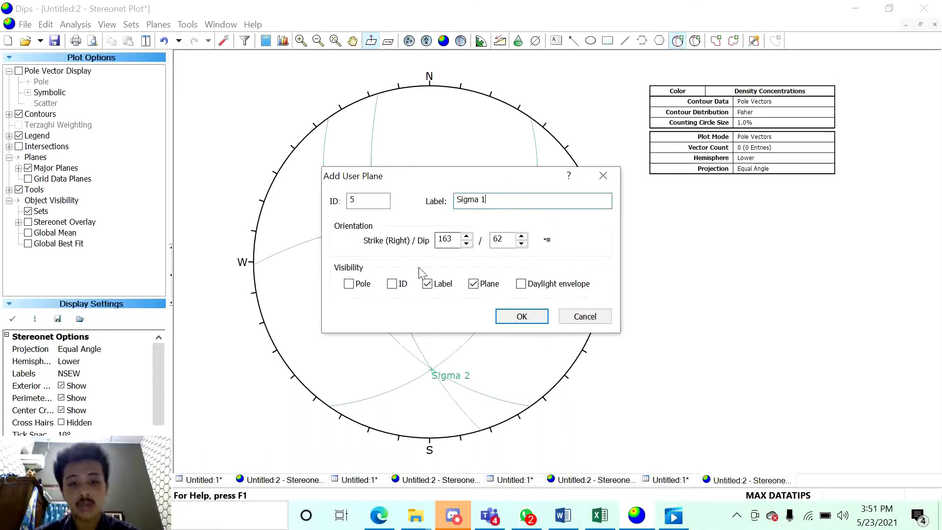
{"action": "left_click", "coordinate": [473, 284]}
{"action": "left_click", "coordinate": [349, 285]}
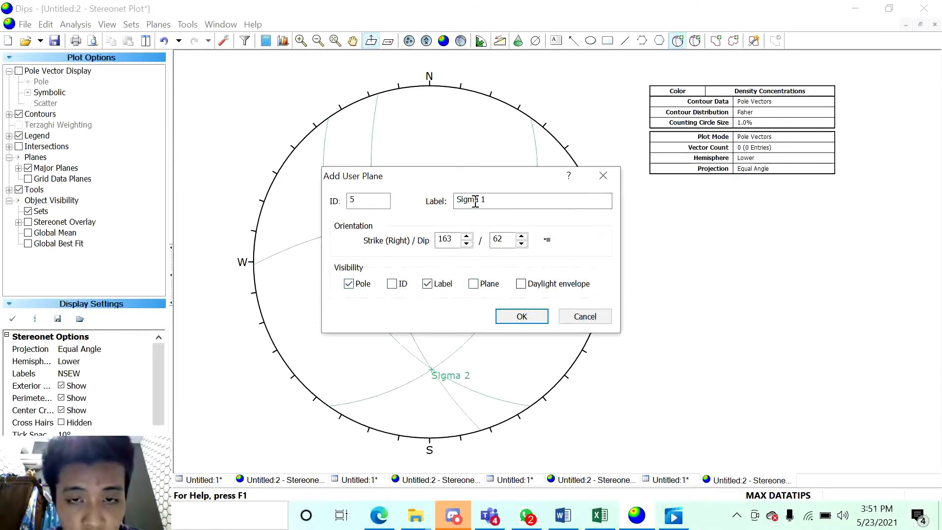
{"action": "left_click", "coordinate": [519, 318]}
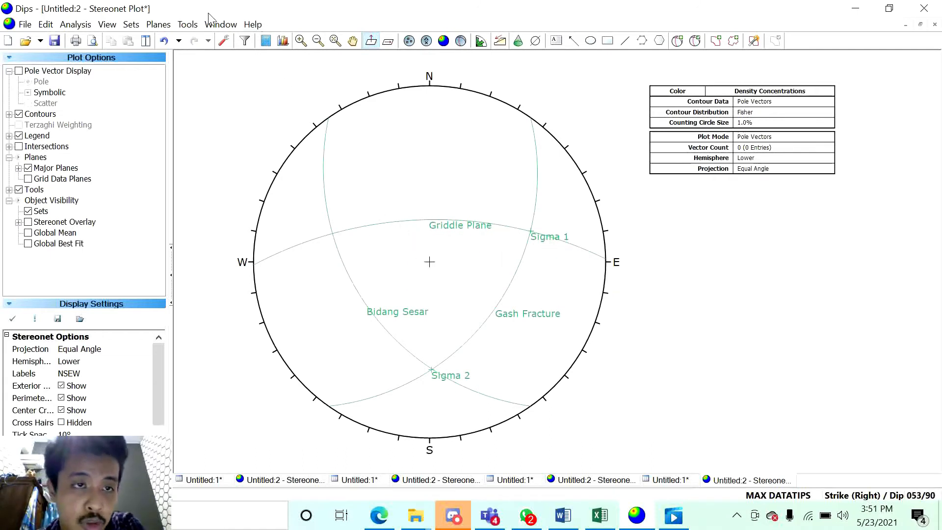
Overlay a pitch grid on the Griddle Plane and add a user plane labelled "Sigma 3" with its pole on that plane (35/42)
{"action": "left_click", "coordinate": [187, 25]}
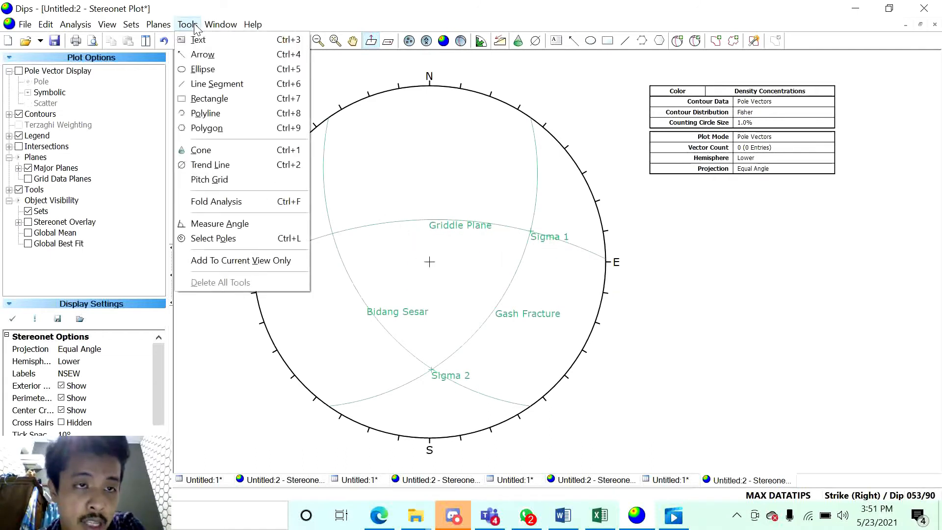
{"action": "left_click", "coordinate": [231, 182]}
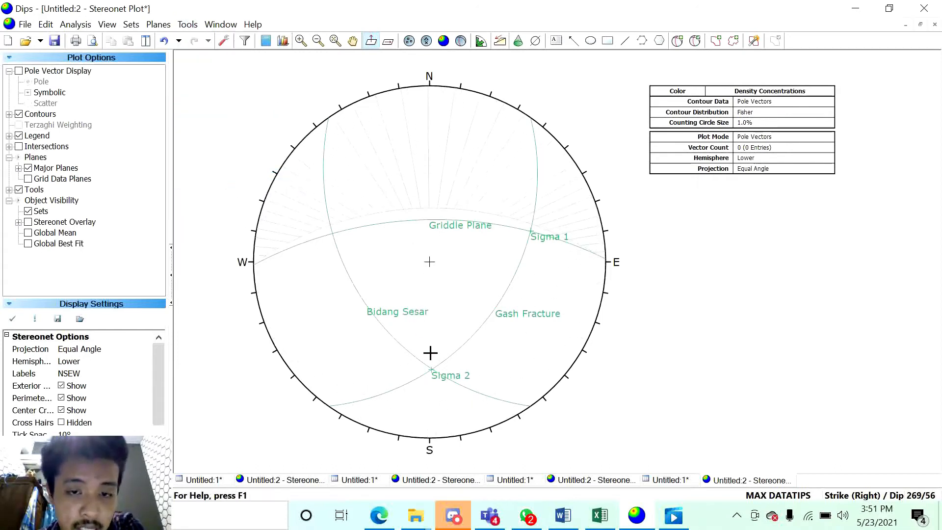
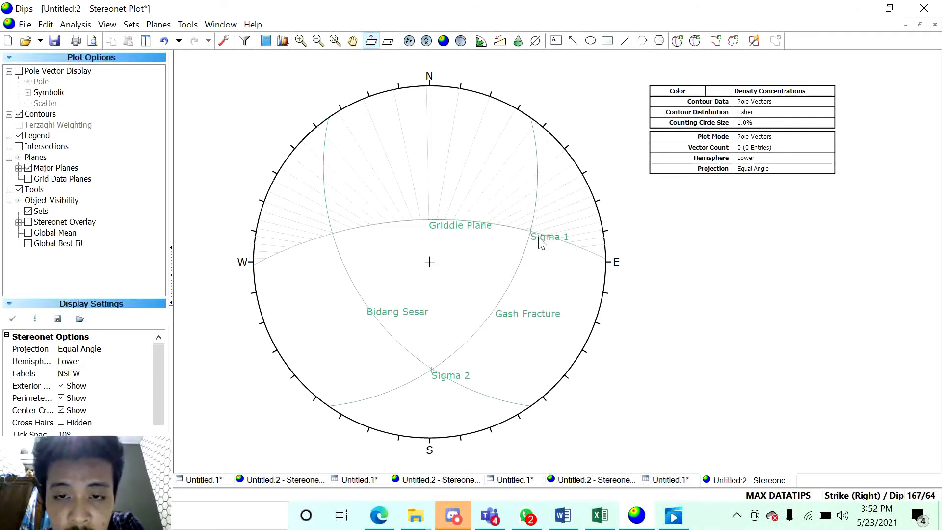
{"action": "left_click", "coordinate": [676, 43]}
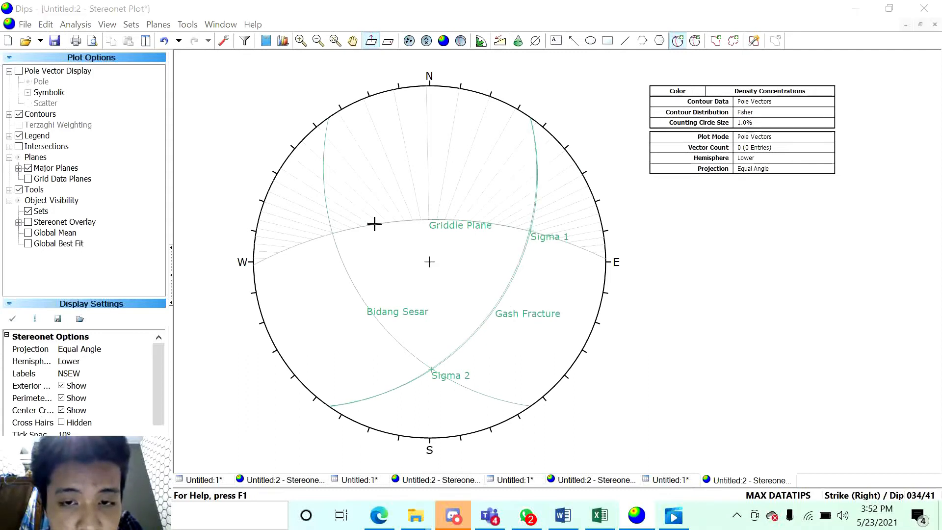
{"action": "left_click", "coordinate": [375, 223]}
{"action": "left_click", "coordinate": [522, 201]}
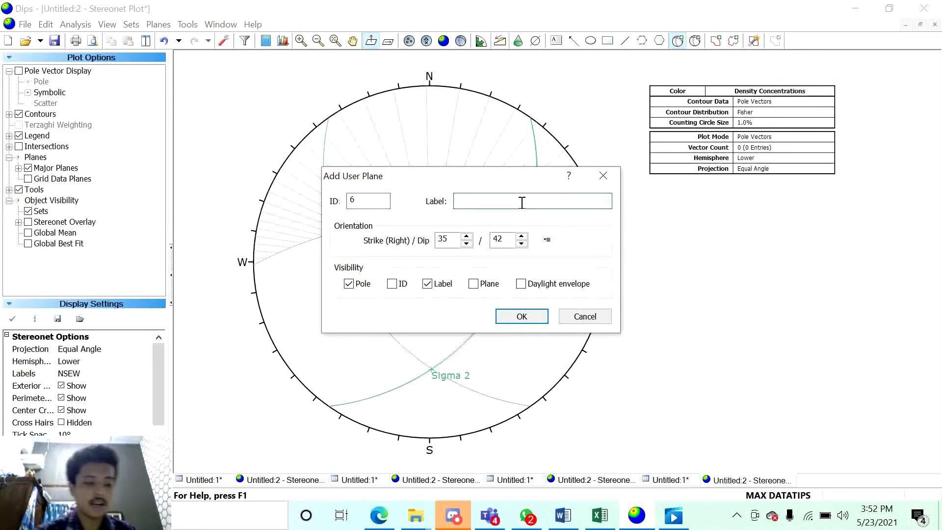
{"action": "type", "text": "Sigma 3"}
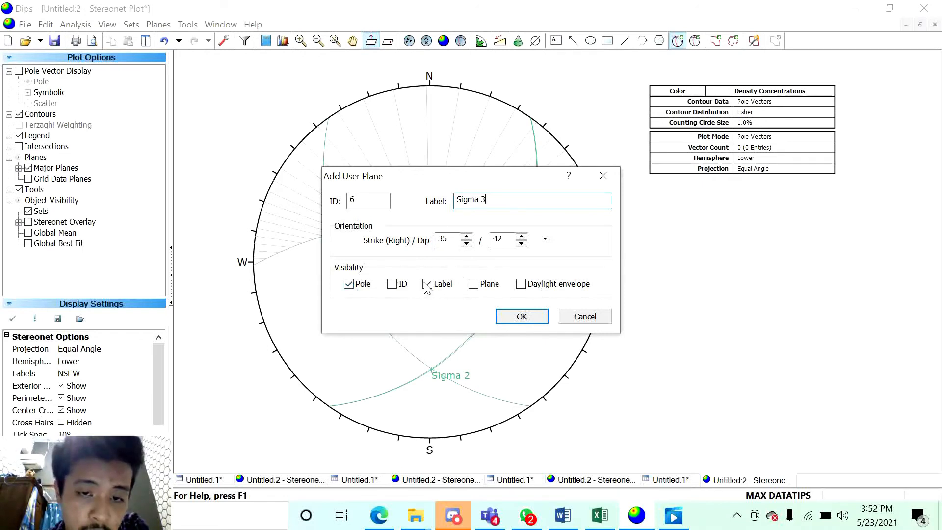
{"action": "left_click", "coordinate": [522, 316]}
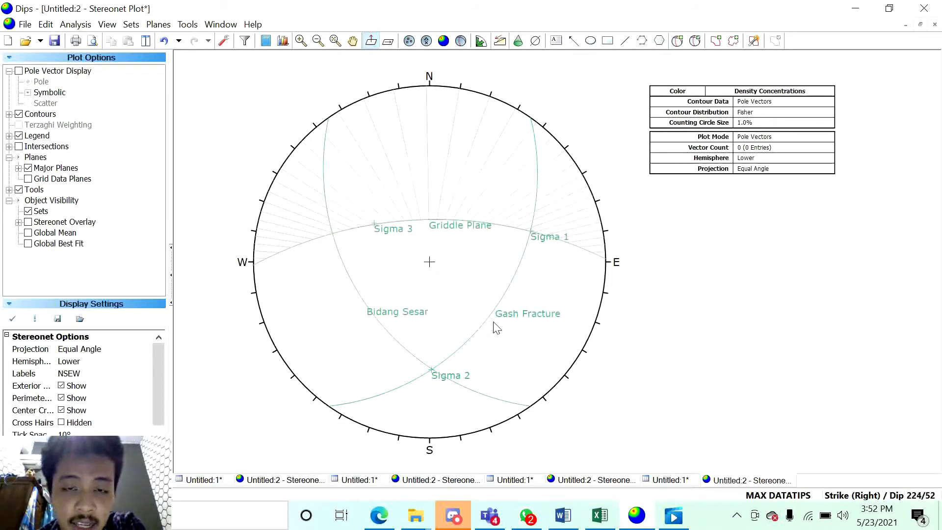
Delete all drawing tools to remove the pitch grid, and change the Gash Fracture user plane's colour to blue
{"action": "left_click", "coordinate": [189, 26]}
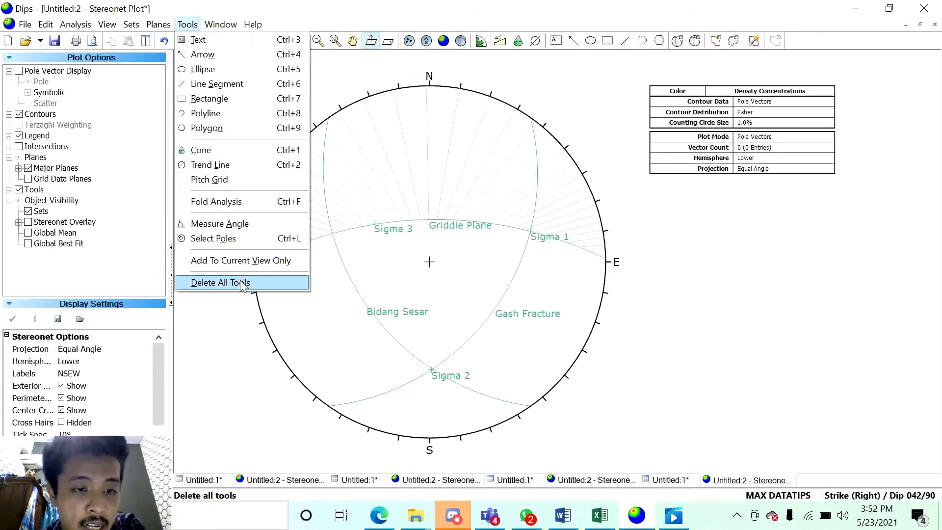
{"action": "left_click", "coordinate": [241, 283]}
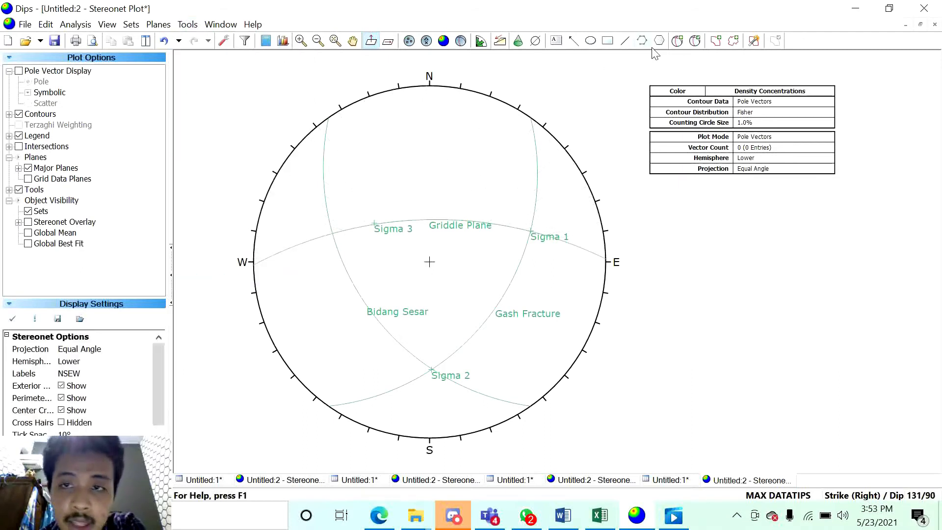
{"action": "left_click", "coordinate": [696, 41]}
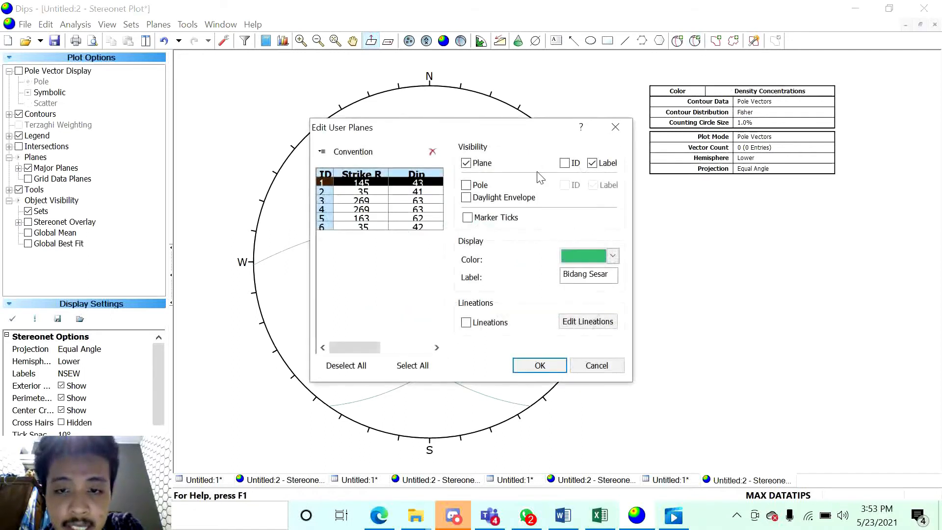
{"action": "left_click", "coordinate": [411, 193]}
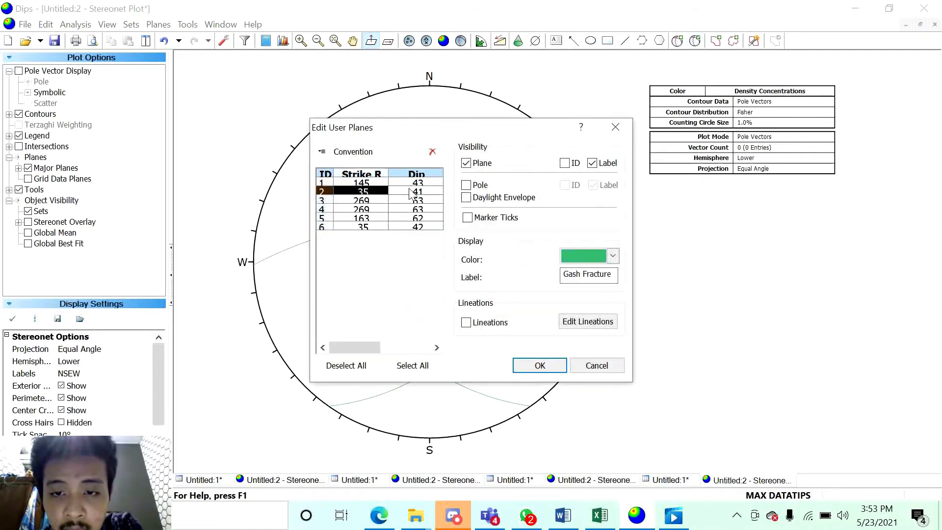
{"action": "left_click", "coordinate": [613, 256]}
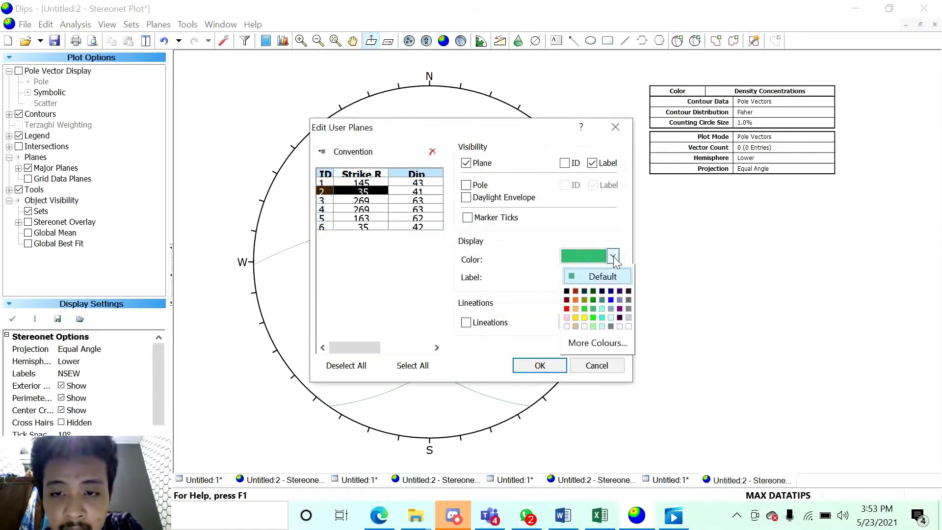
{"action": "left_click", "coordinate": [610, 300]}
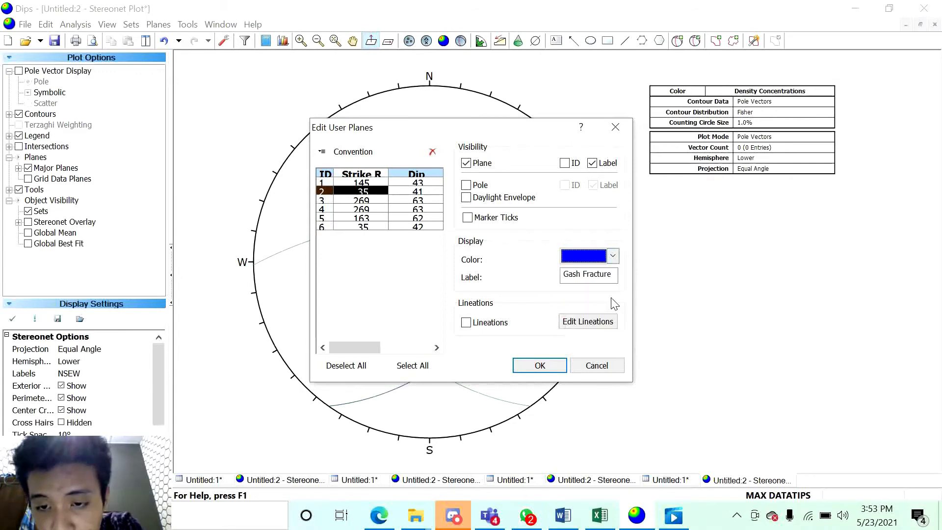
Change the Sigma 2 user plane's colour to red and the Griddle Plane's colour to black
{"action": "left_click", "coordinate": [427, 200]}
{"action": "left_click", "coordinate": [613, 257]}
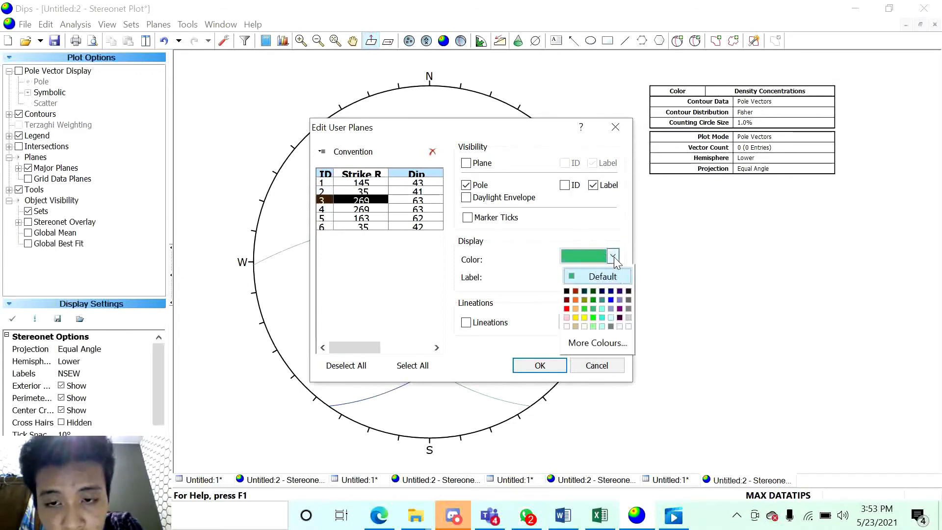
{"action": "left_click", "coordinate": [567, 309]}
{"action": "left_click", "coordinate": [422, 210]}
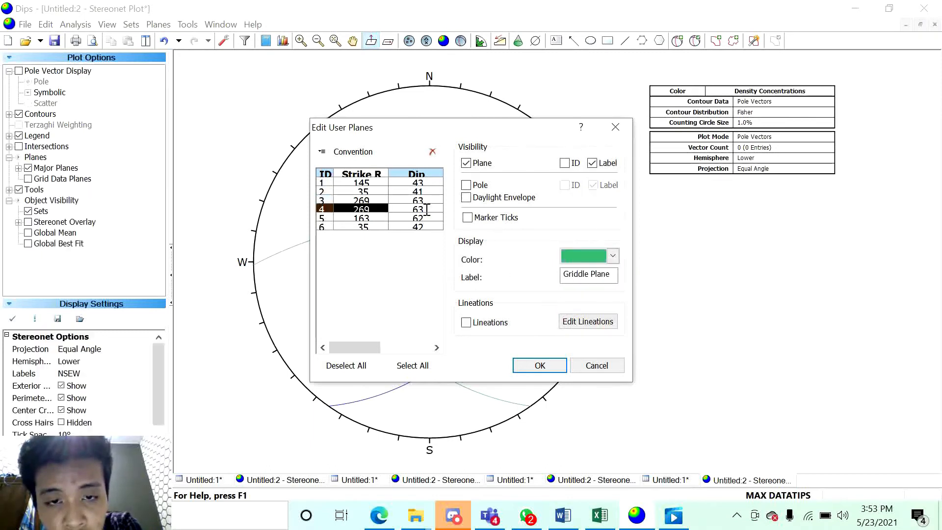
{"action": "left_click", "coordinate": [613, 257]}
{"action": "left_click", "coordinate": [568, 290]}
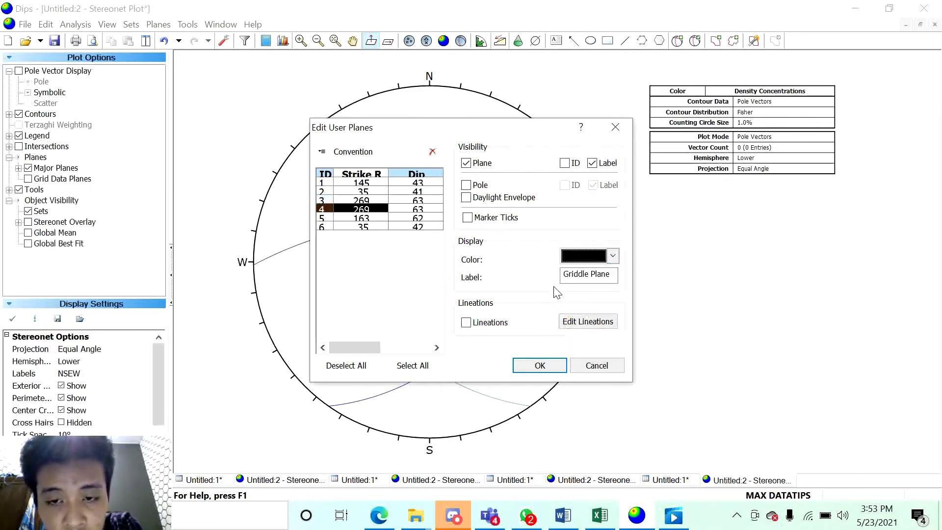
Change the Sigma 1 and Sigma 3 user planes' colour to red and apply the user plane edits
{"action": "left_click", "coordinate": [419, 220]}
{"action": "left_click", "coordinate": [612, 256]}
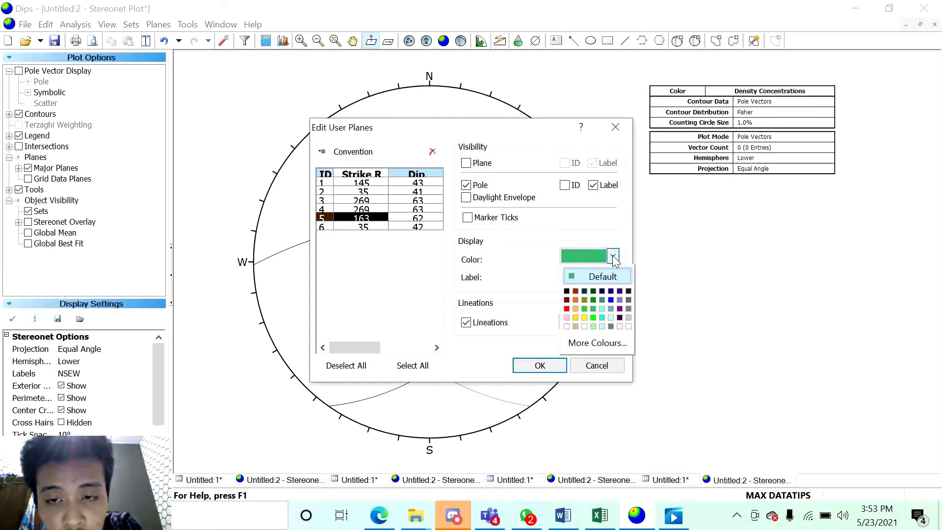
{"action": "left_click", "coordinate": [567, 309]}
{"action": "left_click", "coordinate": [425, 228]}
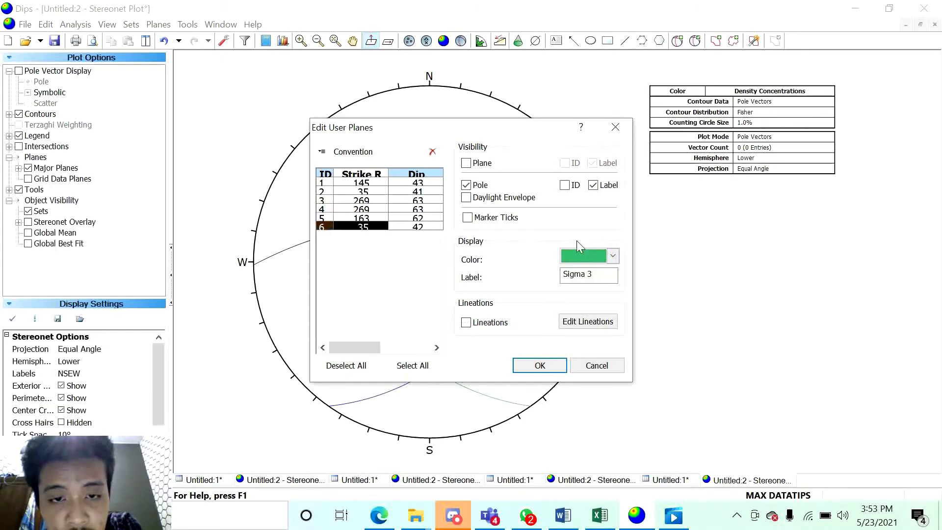
{"action": "left_click", "coordinate": [613, 255]}
{"action": "left_click", "coordinate": [567, 309]}
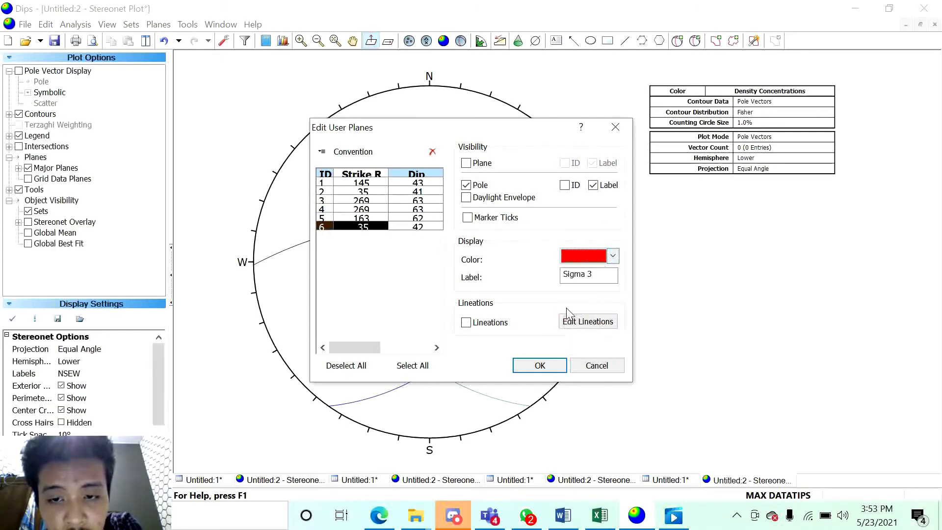
{"action": "left_click", "coordinate": [540, 365]}
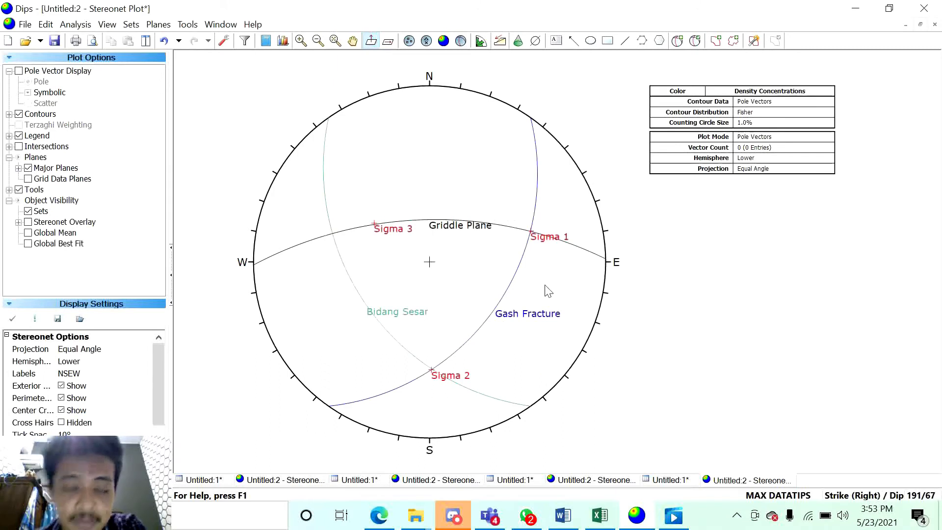
Refresh the stereonet legend by hiding it and showing it again so that it lists the user planes
{"action": "left_click", "coordinate": [20, 137]}
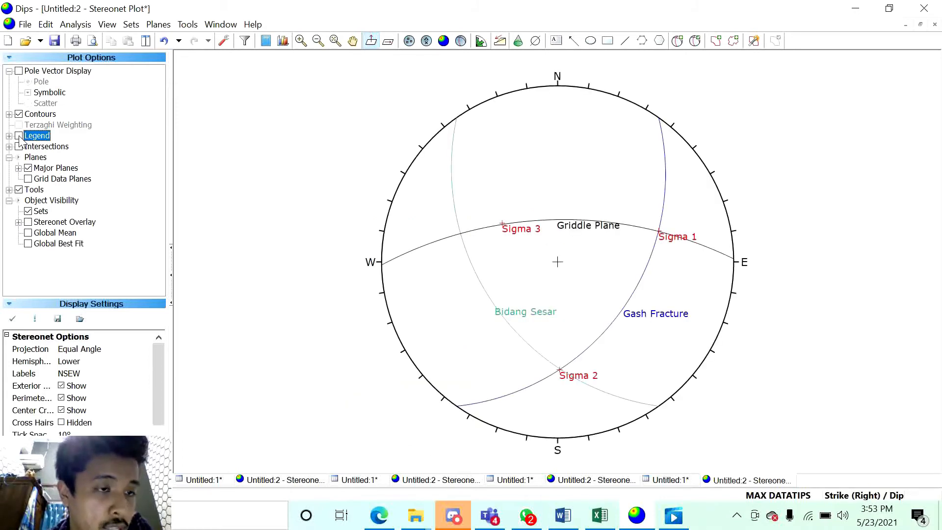
{"action": "left_click", "coordinate": [19, 136]}
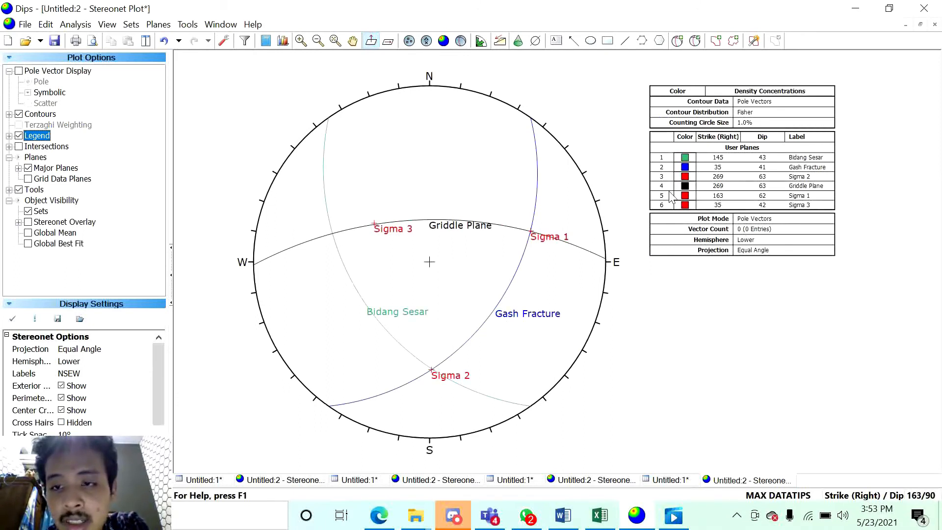
{"action": "left_click", "coordinate": [841, 497]}
{"action": "left_click", "coordinate": [841, 496]}
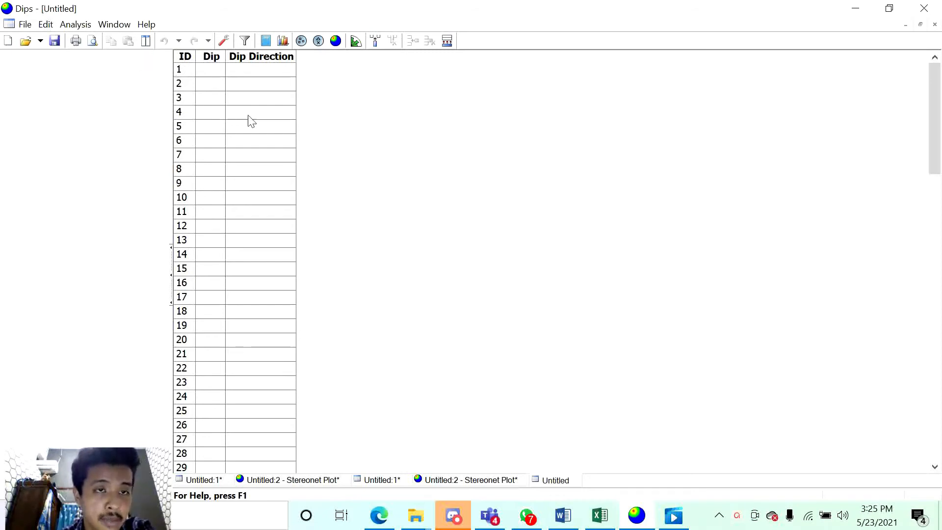
Set the new project's global orientation format to Strike (Right) / Dip and open its stereonet plot
{"action": "left_click", "coordinate": [226, 39]}
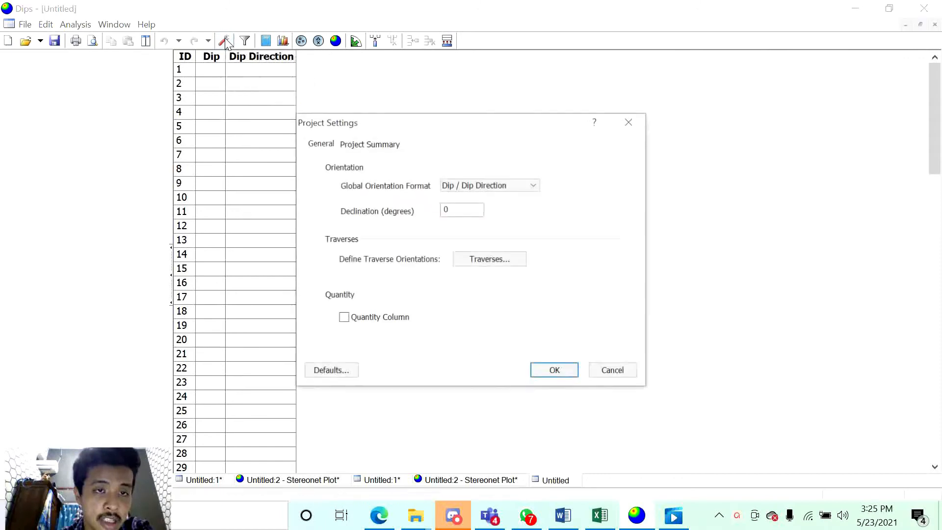
{"action": "left_click", "coordinate": [470, 189]}
{"action": "left_click", "coordinate": [472, 206]}
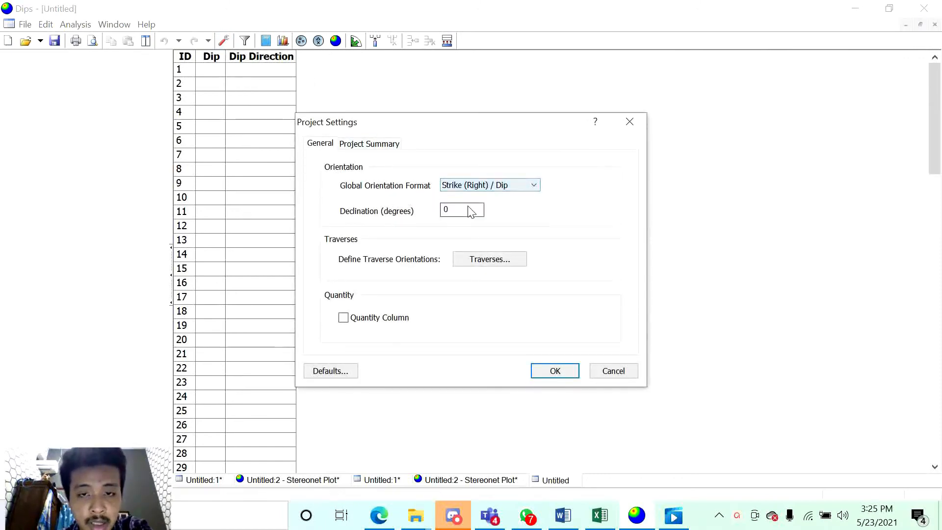
{"action": "left_click", "coordinate": [554, 372]}
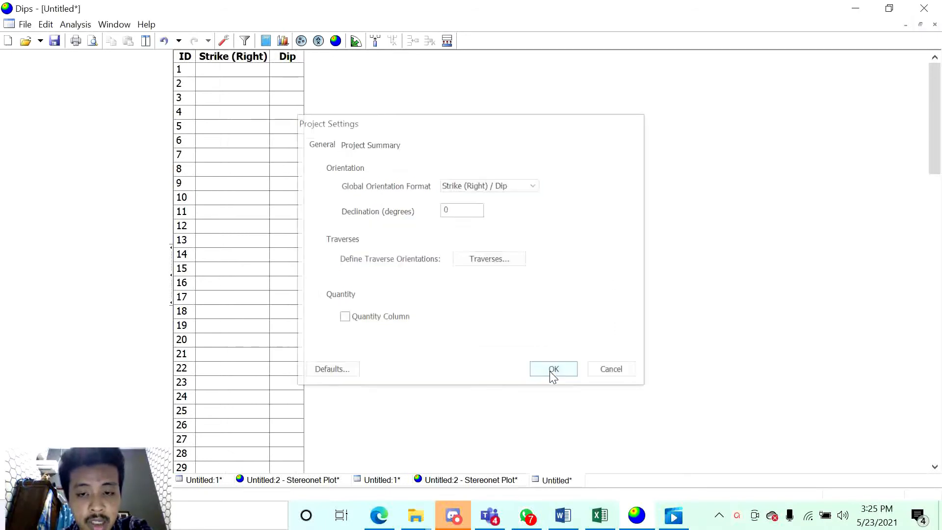
{"action": "left_click", "coordinate": [335, 41]}
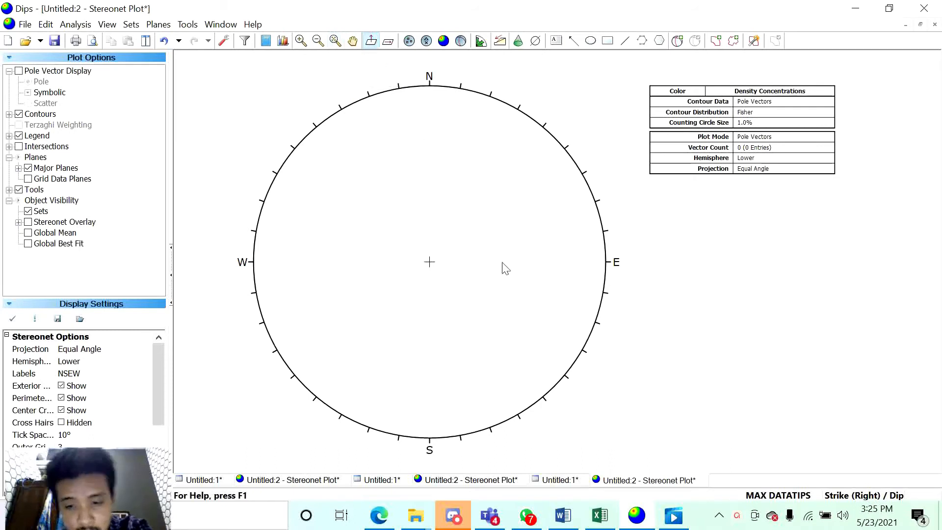
Place a new user plane on the empty stereonet and label it "Bidang Sesar"
{"action": "left_click", "coordinate": [677, 41]}
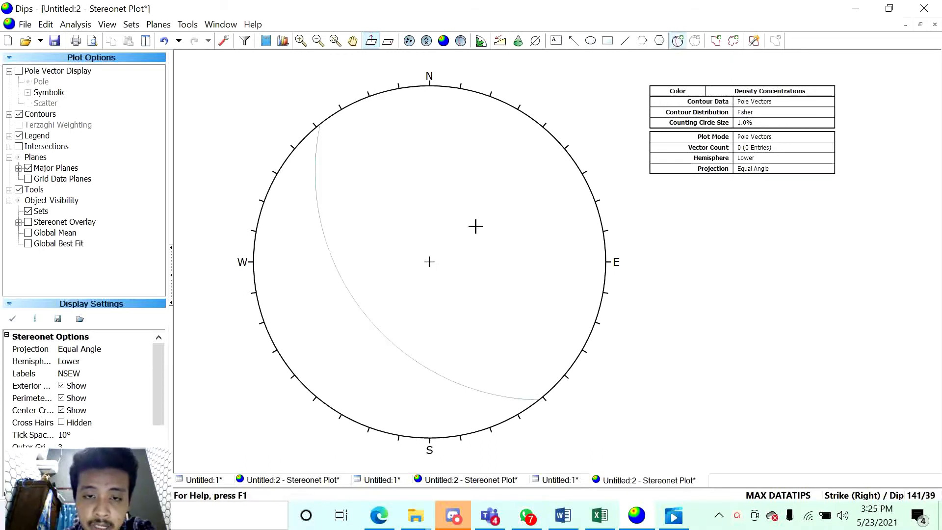
{"action": "left_click", "coordinate": [431, 193]}
{"action": "left_click", "coordinate": [474, 200]}
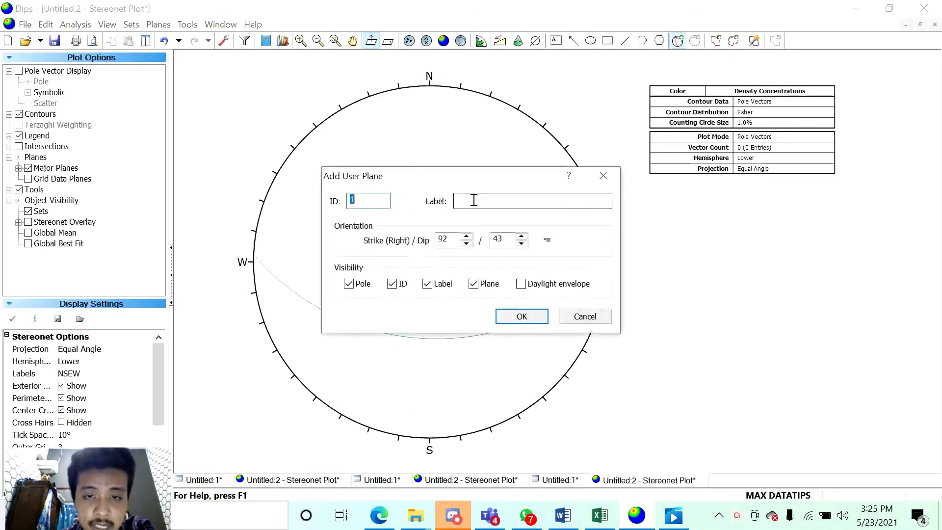
{"action": "type", "text": "Bi"}
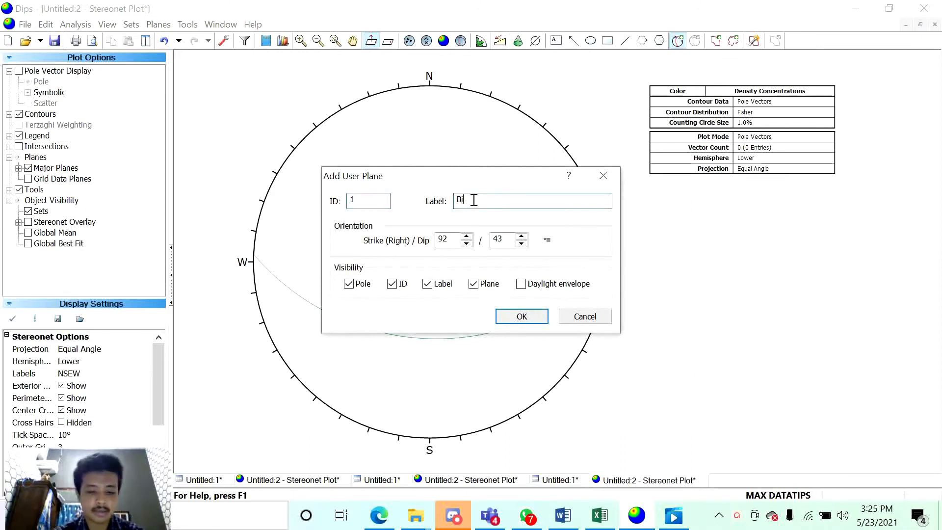
{"action": "type", "text": "dang Sesar"}
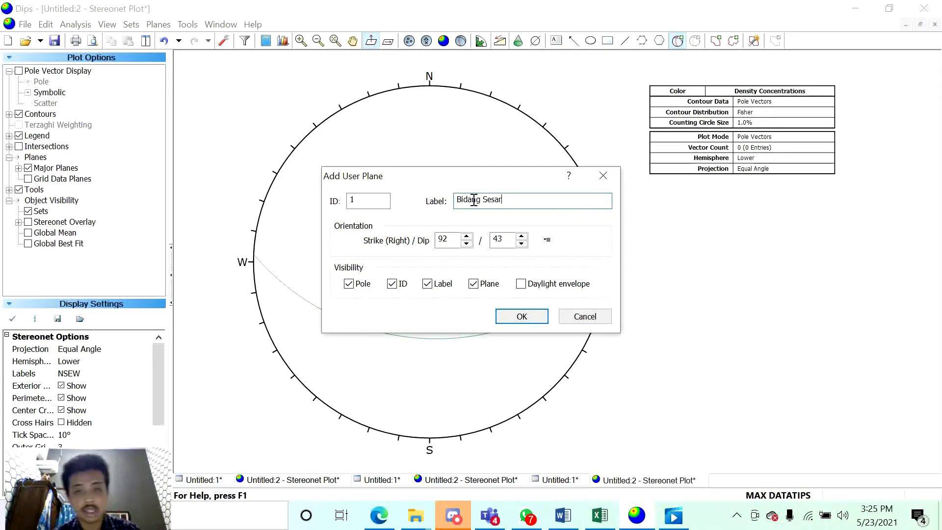
Look up the Bidang sesar orientation paired with Dragfold in Excel's Sesar sheet, glance at the reference video and return to Dips
{"action": "left_click", "coordinate": [601, 515]}
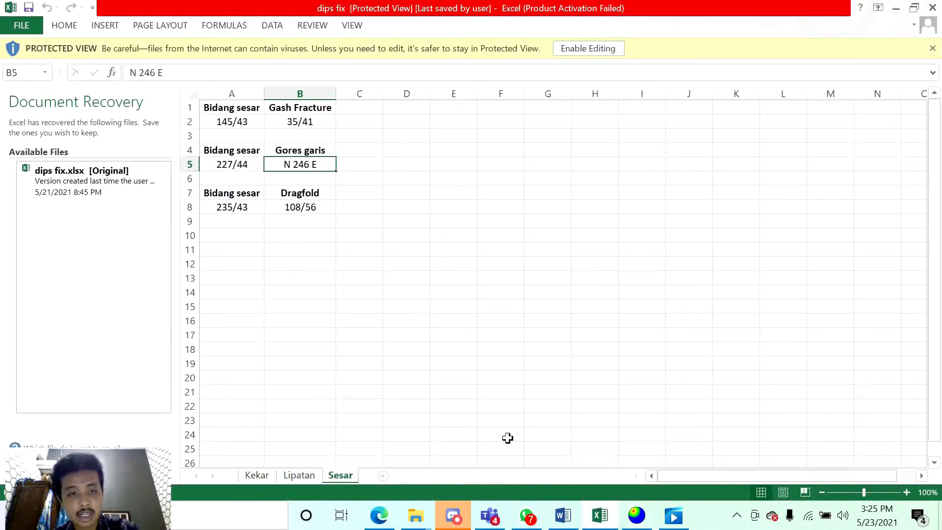
{"action": "left_click", "coordinate": [242, 208]}
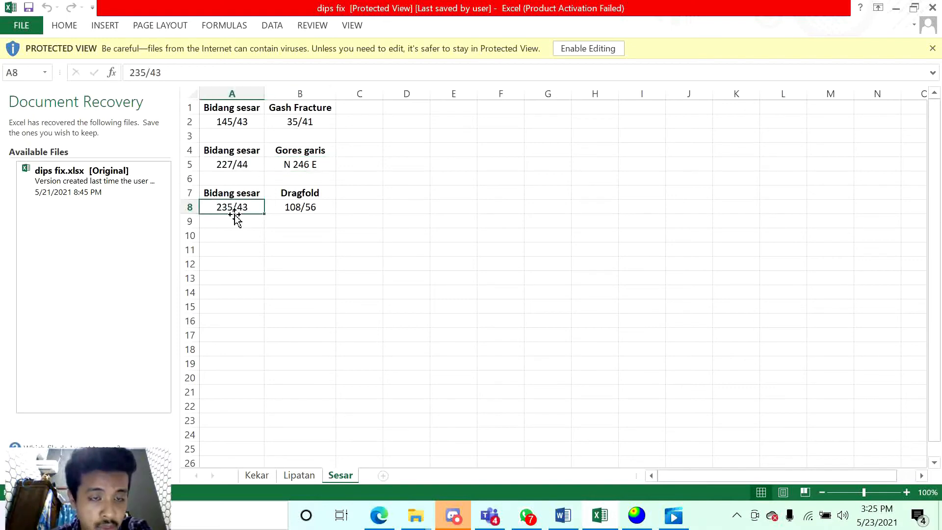
{"action": "left_click", "coordinate": [672, 524]}
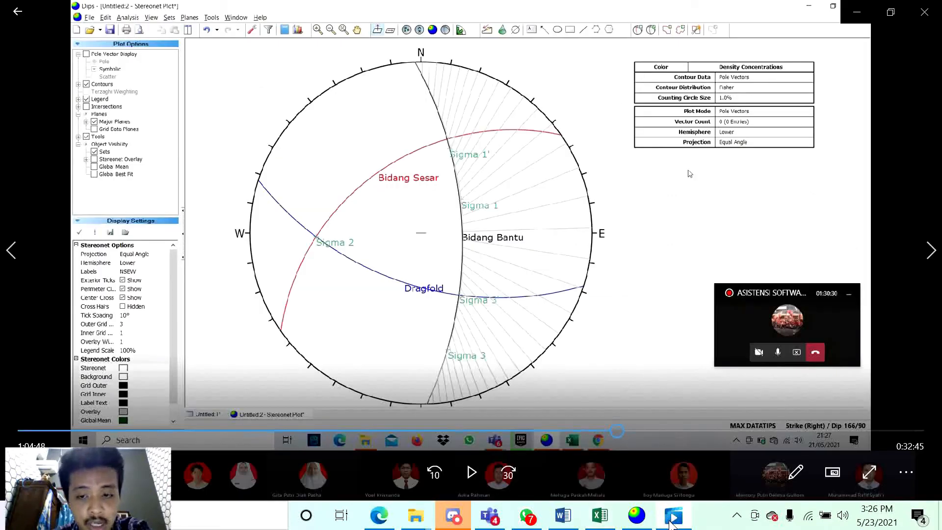
{"action": "left_click", "coordinate": [634, 523]}
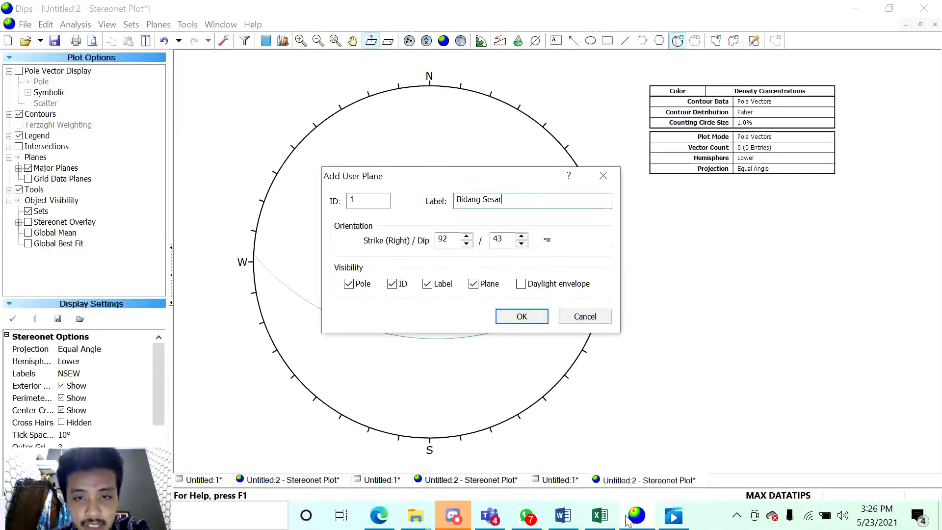
Set the Bidang Sesar plane's strike to 235 per Excel's Sesar sheet and add it with its pole and ID hidden
{"action": "left_click", "coordinate": [443, 241]}
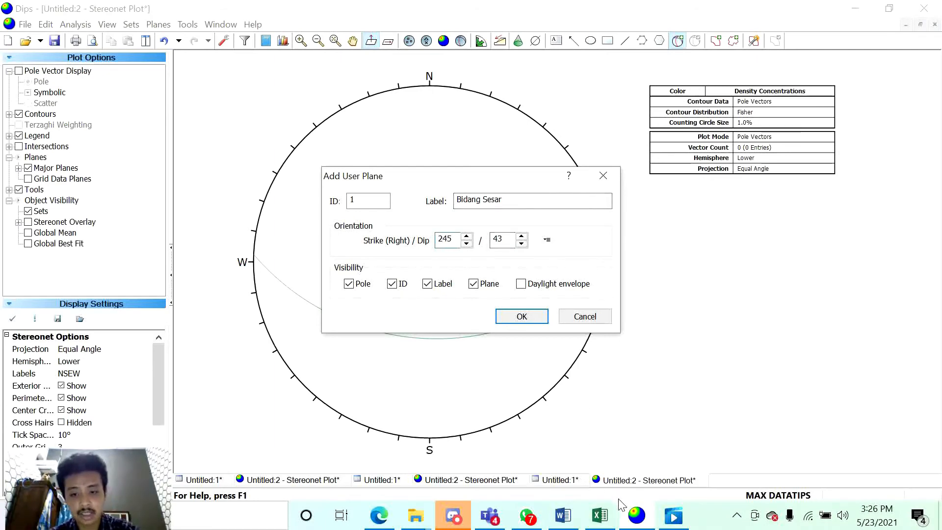
{"action": "left_click", "coordinate": [605, 521]}
{"action": "left_click", "coordinate": [600, 515]}
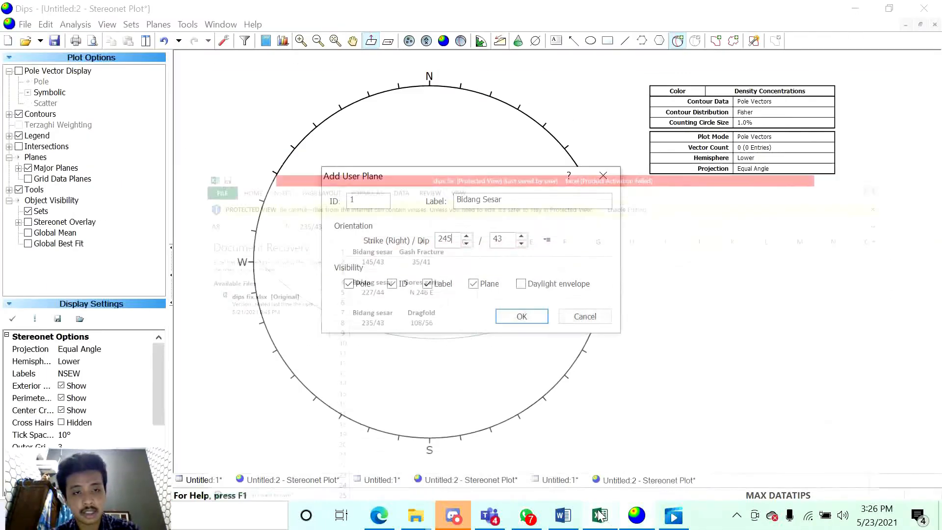
{"action": "key", "text": "BackSpace"}
{"action": "key", "text": "BackSpace"}
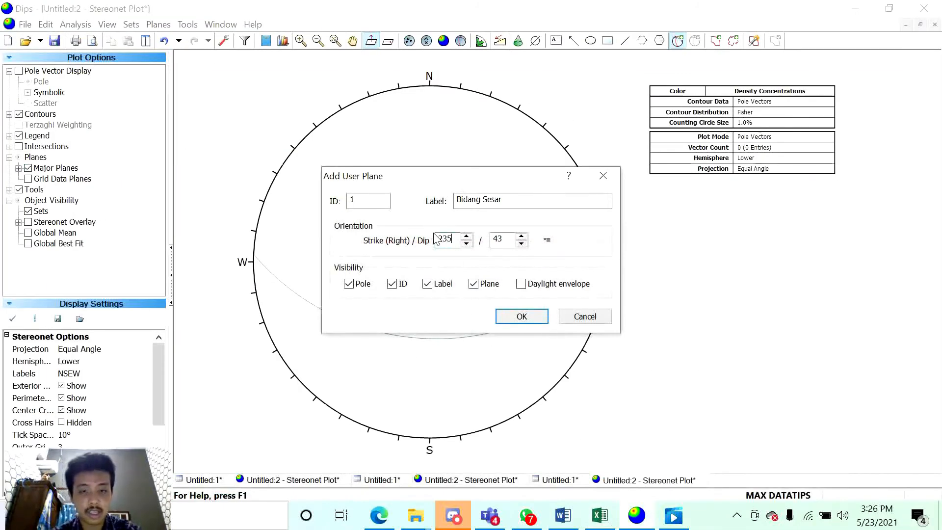
{"action": "left_click", "coordinate": [601, 517]}
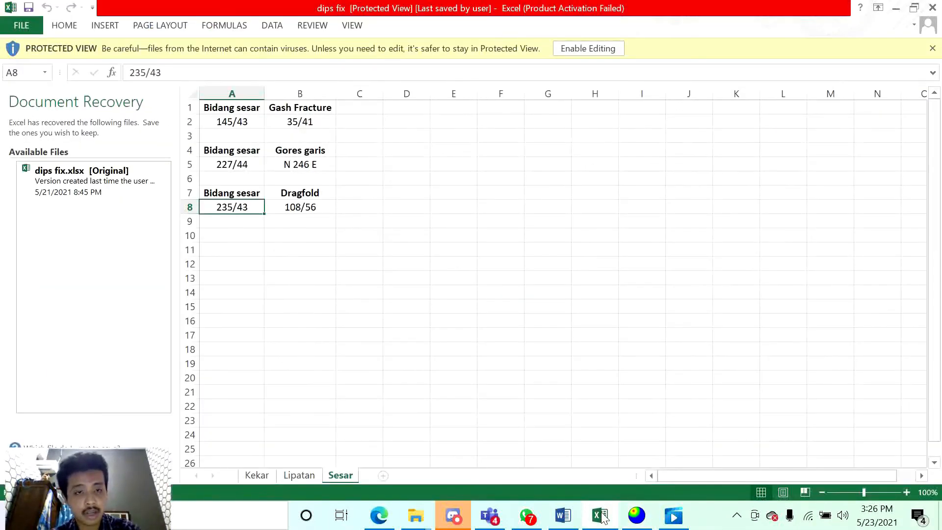
{"action": "left_click", "coordinate": [602, 517]}
{"action": "type", "text": "35"}
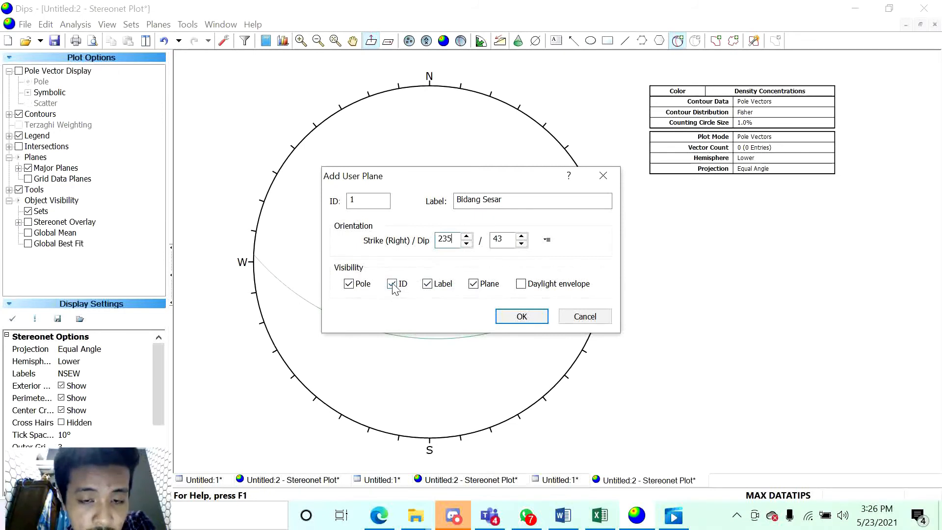
{"action": "left_click", "coordinate": [349, 284]}
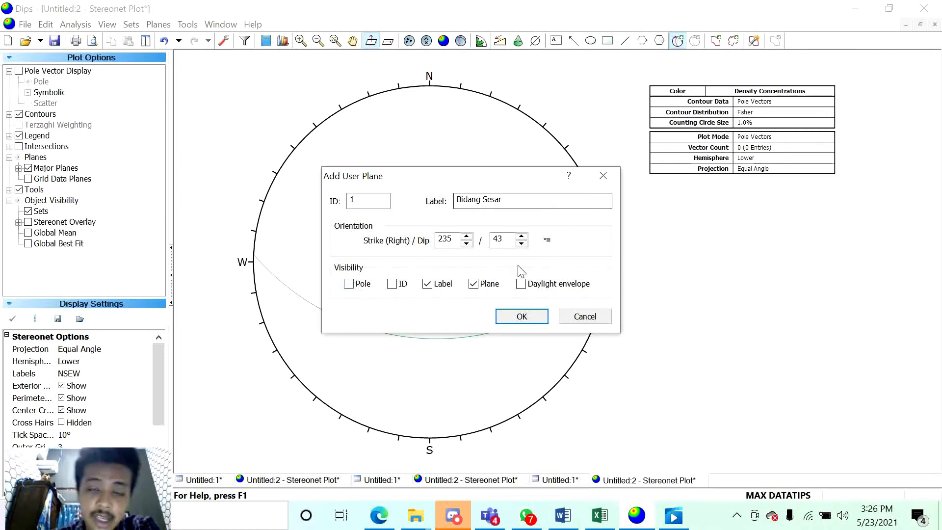
{"action": "left_click", "coordinate": [516, 321]}
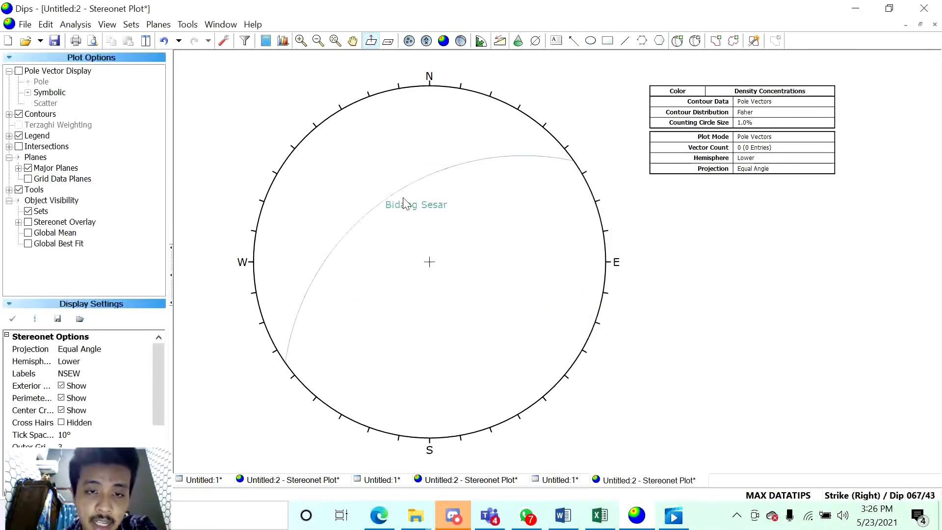
Place a second user plane on the stereonet and label it "Dragfold"
{"action": "left_click", "coordinate": [676, 42]}
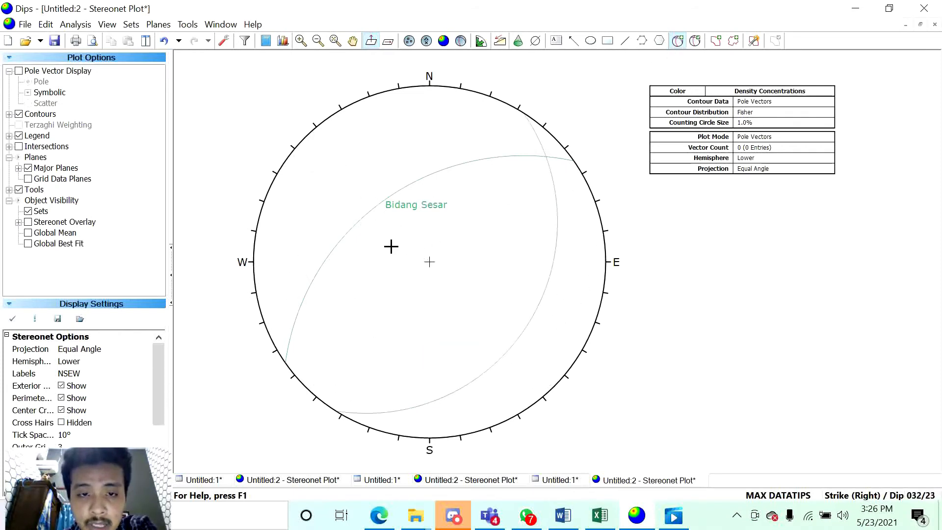
{"action": "left_click", "coordinate": [425, 198]}
{"action": "left_click", "coordinate": [499, 202]}
{"action": "type", "text": "Dragfold"}
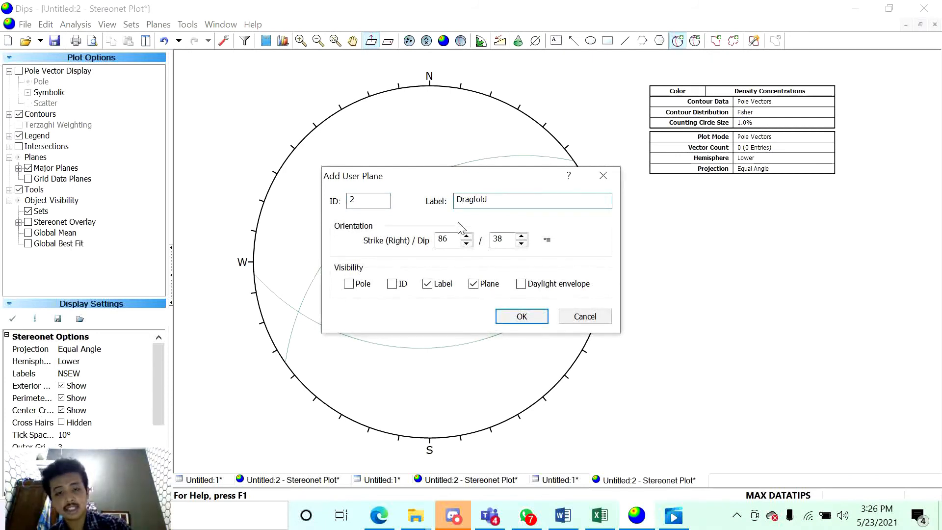
Look up the Dragfold orientation in Excel's Sesar sheet, then set the plane to 108/56 in Dips and add it
{"action": "left_click", "coordinate": [600, 516]}
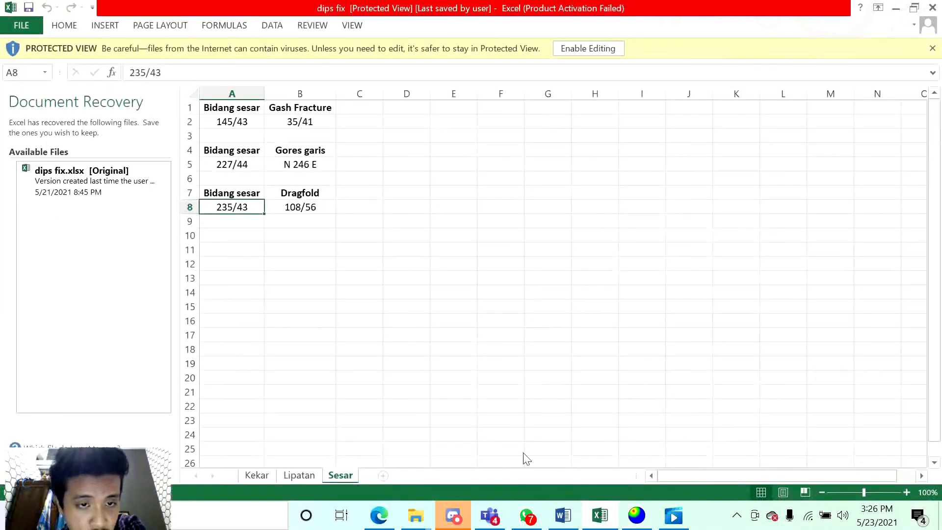
{"action": "left_click", "coordinate": [624, 513]}
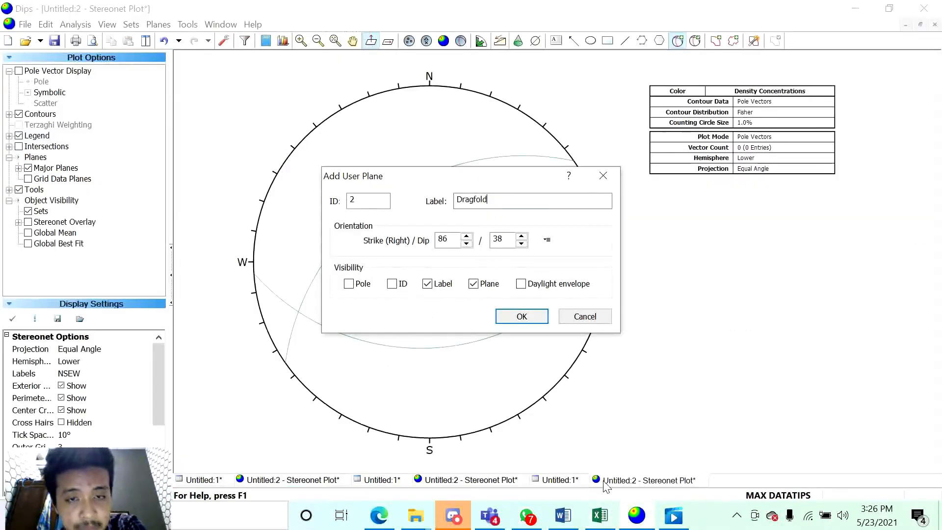
{"action": "left_click", "coordinate": [439, 234]}
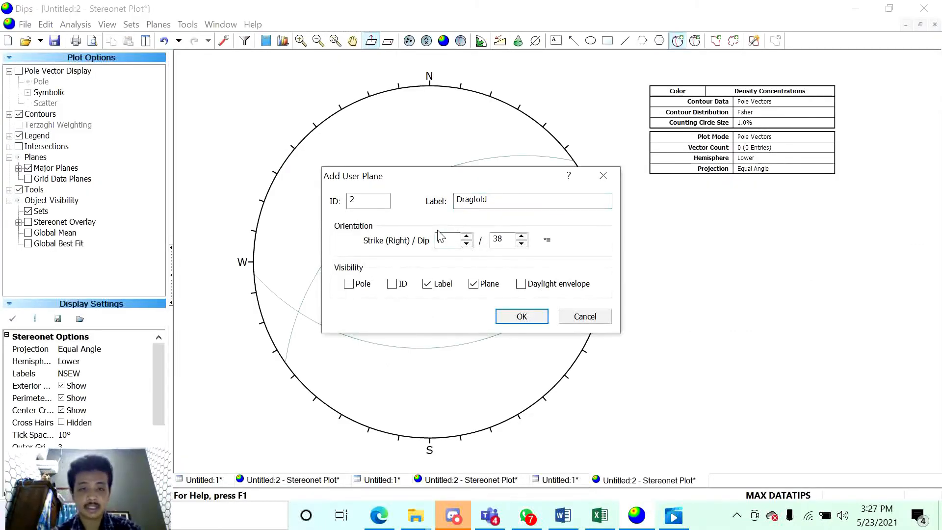
{"action": "type", "text": "3"}
{"action": "left_click", "coordinate": [504, 239]}
{"action": "type", "text": "56"}
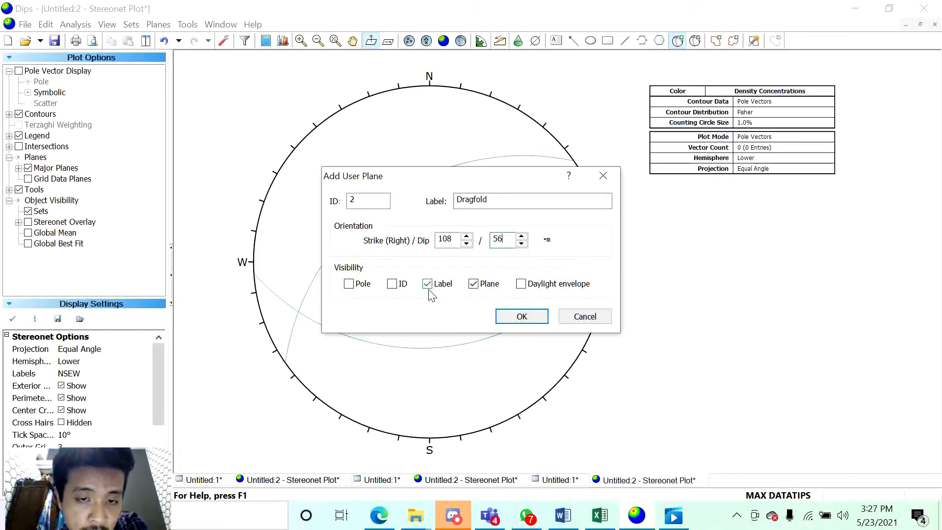
{"action": "left_click", "coordinate": [521, 317]}
Add a "Sigma 2" user plane at the intersection of Bidang Sesar and Dragfold, showing only its pole and label
{"action": "mouse_move", "coordinate": [328, 265]}
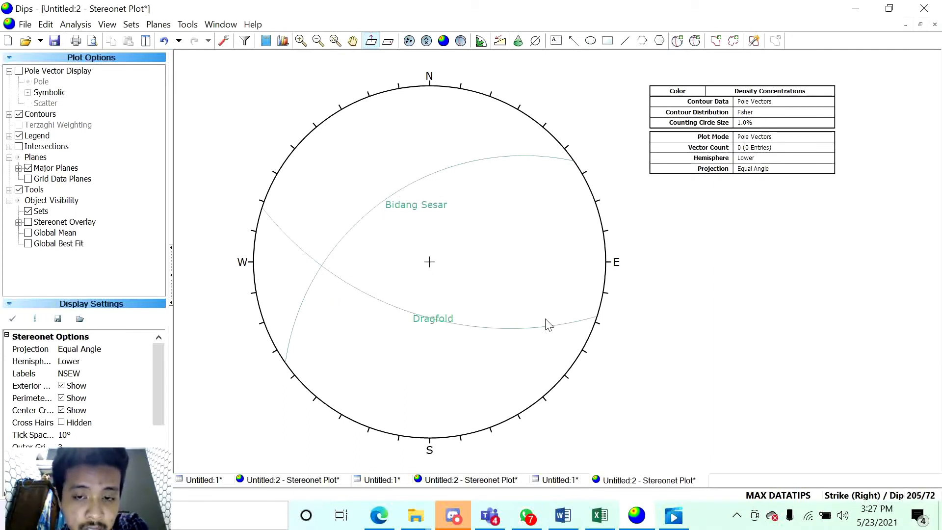
{"action": "left_click", "coordinate": [677, 40]}
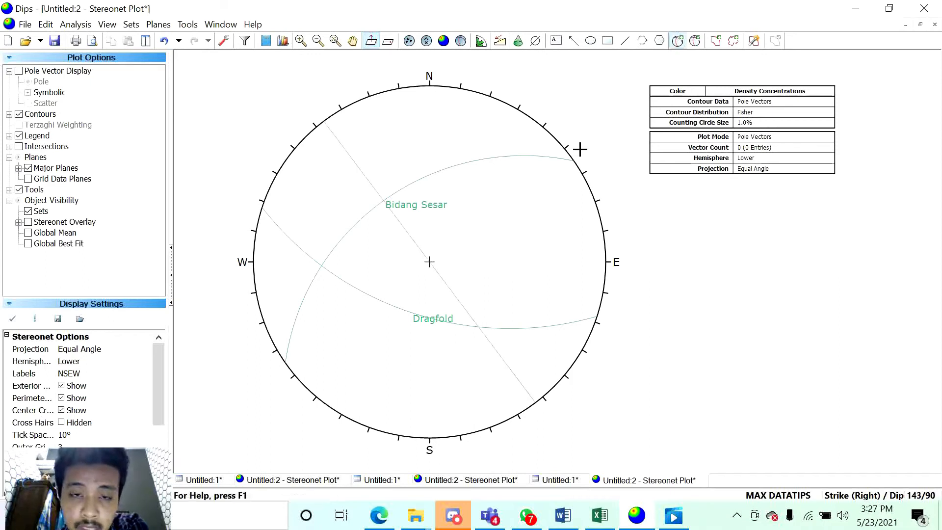
{"action": "left_click", "coordinate": [322, 265]}
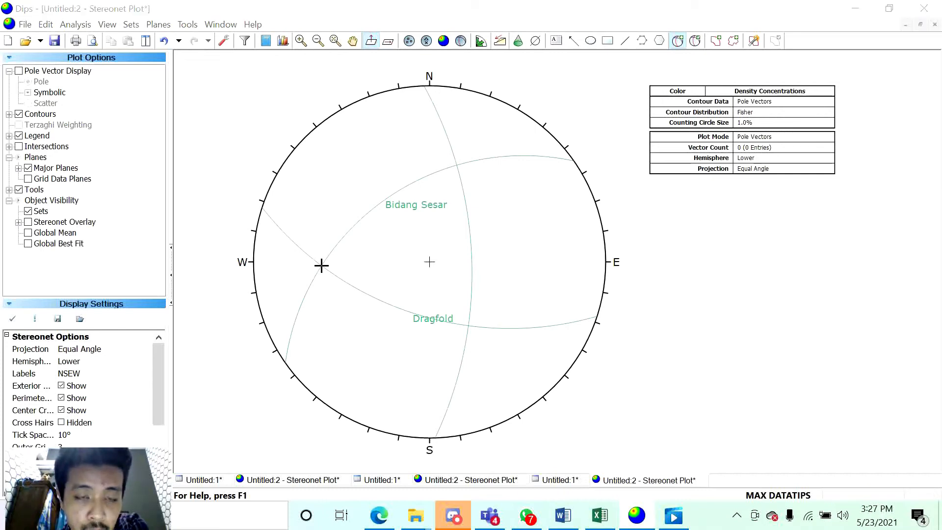
{"action": "left_click", "coordinate": [485, 197]}
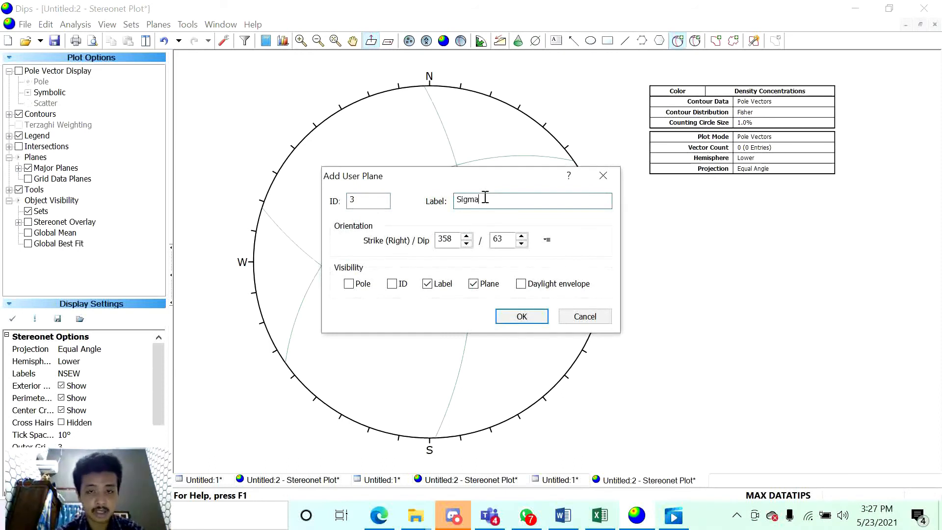
{"action": "left_click", "coordinate": [473, 285]}
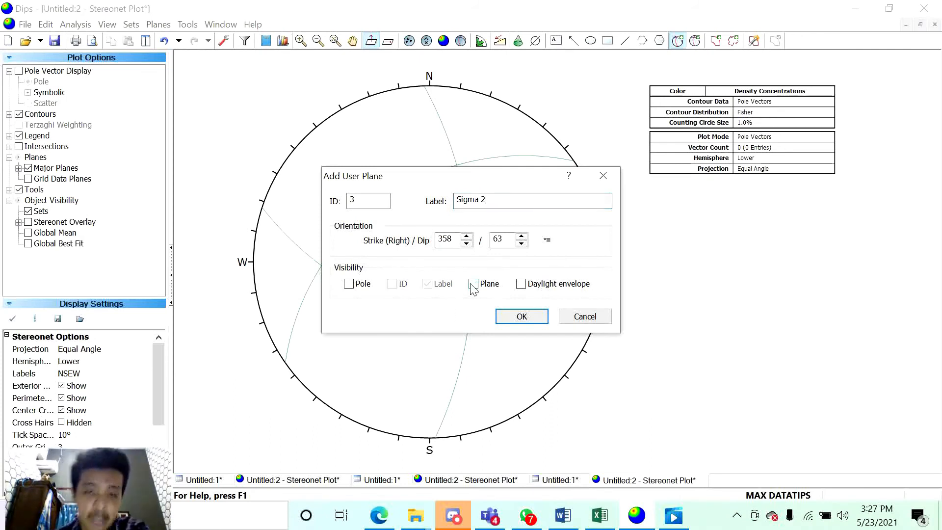
{"action": "left_click", "coordinate": [348, 284]}
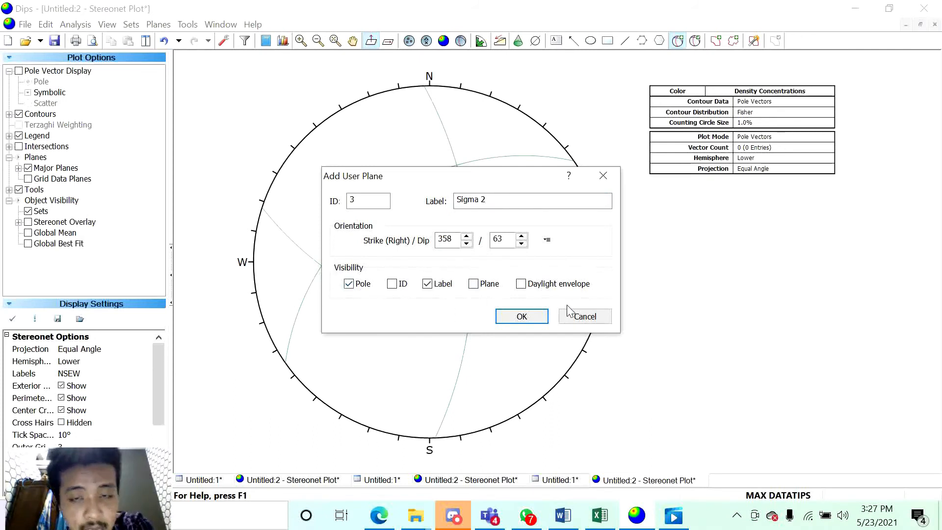
{"action": "left_click", "coordinate": [519, 317]}
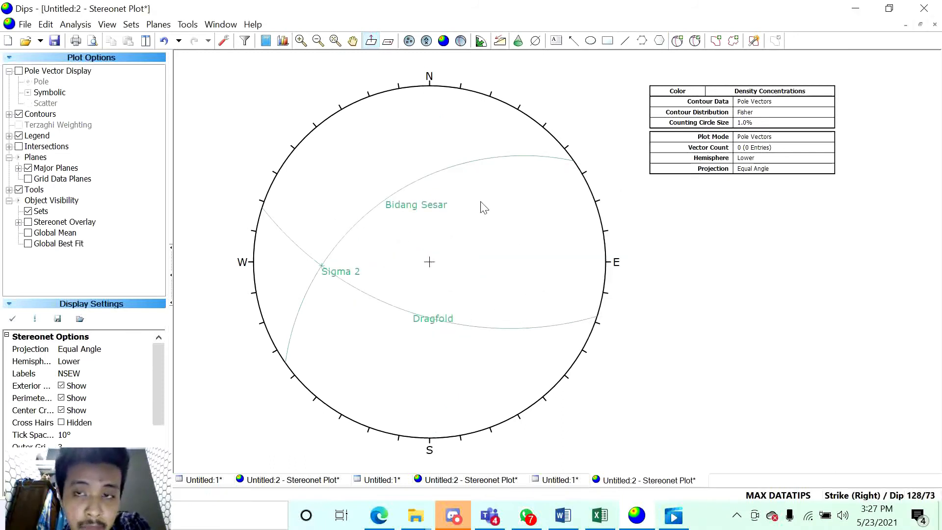
Add a "Griddle Plane" user plane from the Sigma 2 point at 358/63, showing its plane and hiding its pole
{"action": "left_click", "coordinate": [677, 42]}
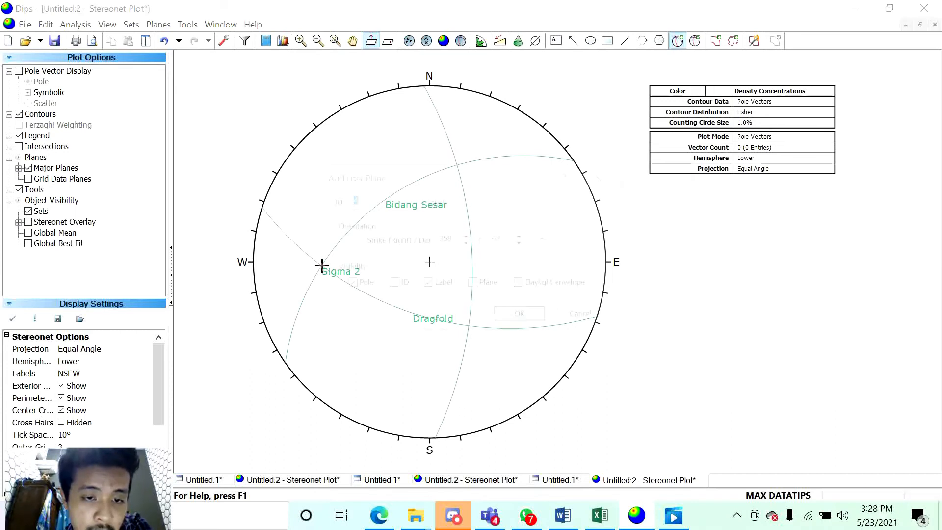
{"action": "left_click", "coordinate": [321, 265]}
{"action": "left_click", "coordinate": [502, 194]}
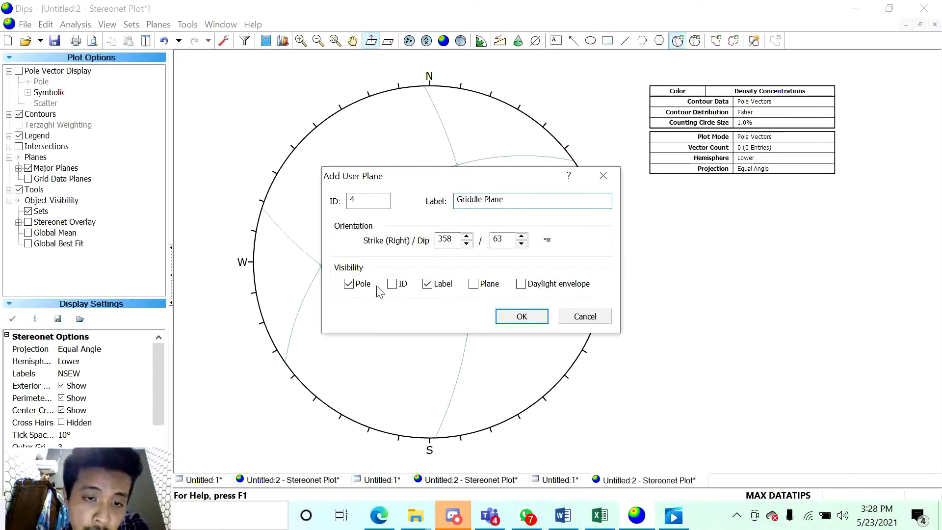
{"action": "left_click", "coordinate": [349, 284]}
{"action": "left_click", "coordinate": [476, 286]}
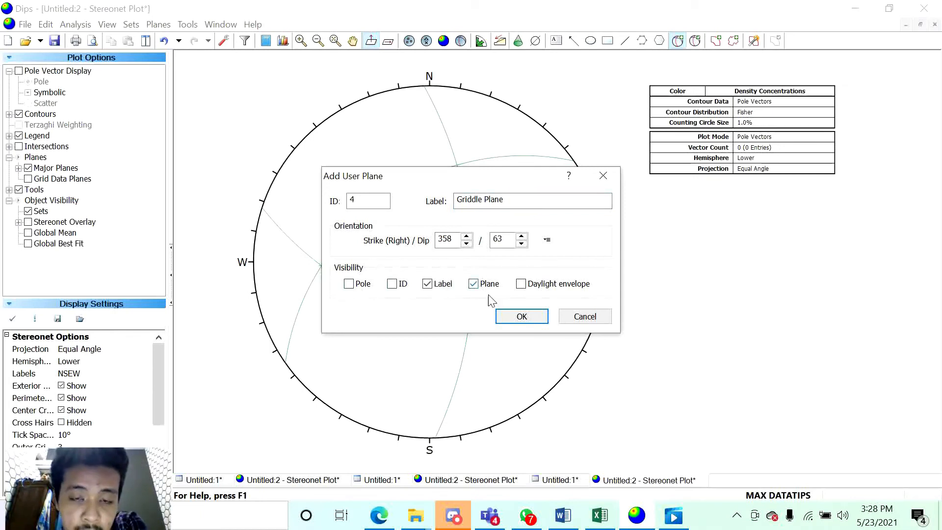
{"action": "left_click", "coordinate": [511, 320]}
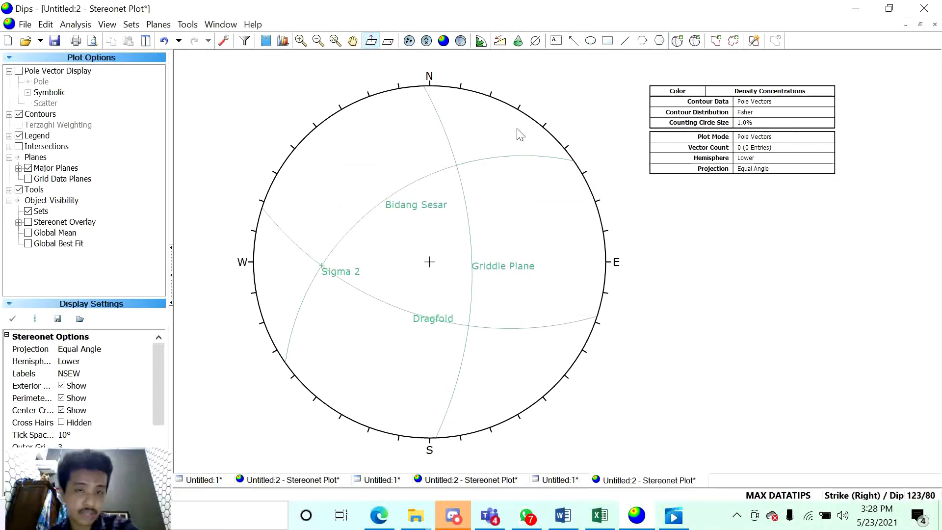
Recolor the user planes: Bidang Sesar black, Sigma 2 red and Griddle Plane blue
{"action": "left_click", "coordinate": [694, 41]}
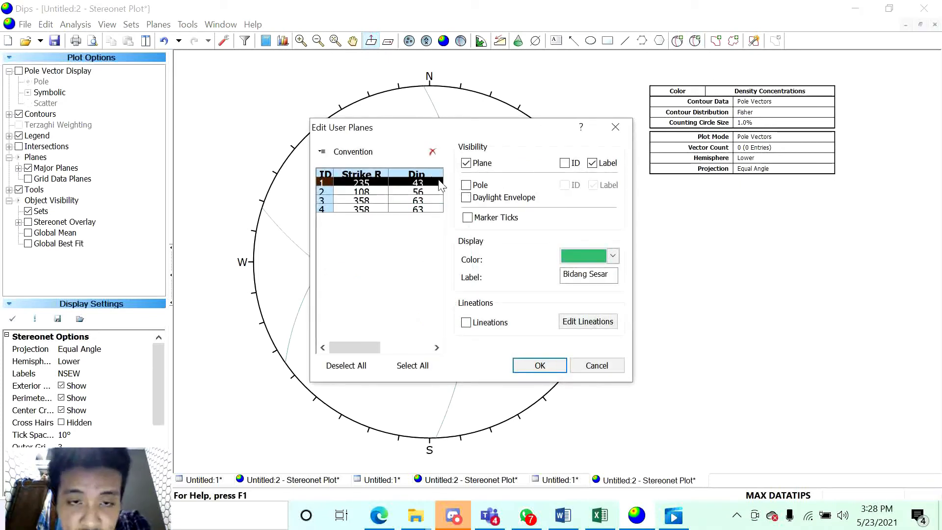
{"action": "left_click", "coordinate": [611, 258]}
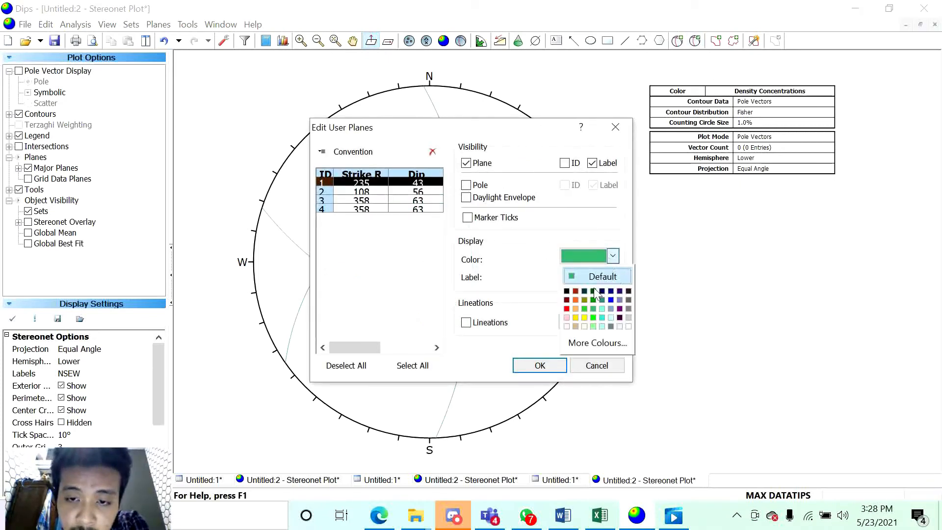
{"action": "left_click", "coordinate": [567, 291]}
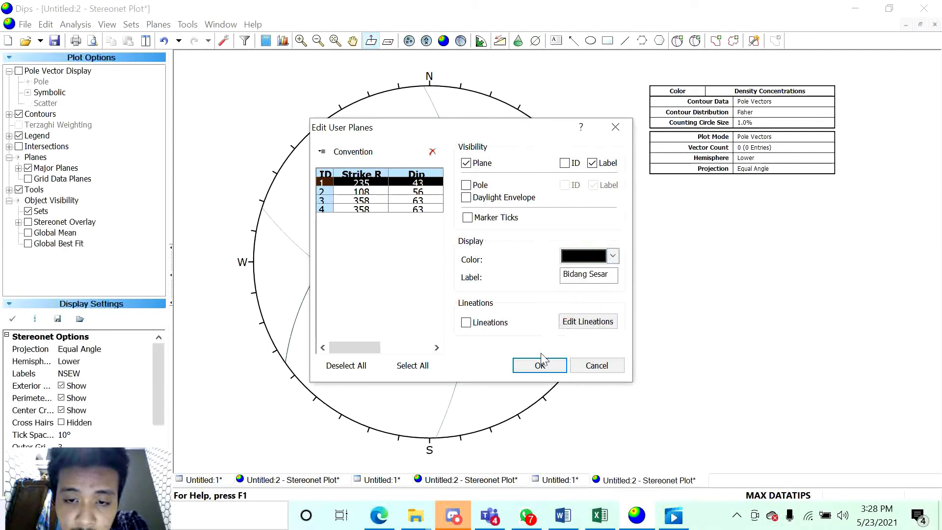
{"action": "left_click", "coordinate": [376, 192]}
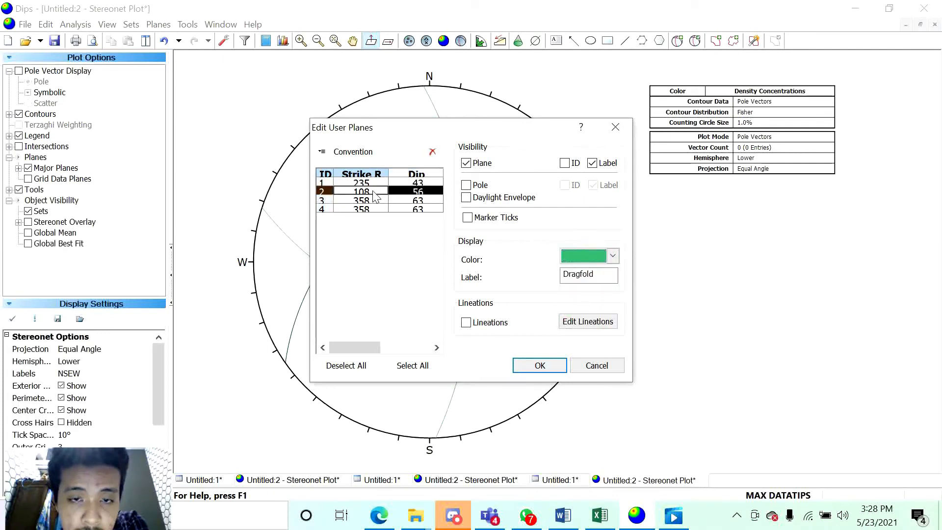
{"action": "left_click", "coordinate": [415, 201]}
{"action": "left_click", "coordinate": [615, 257]}
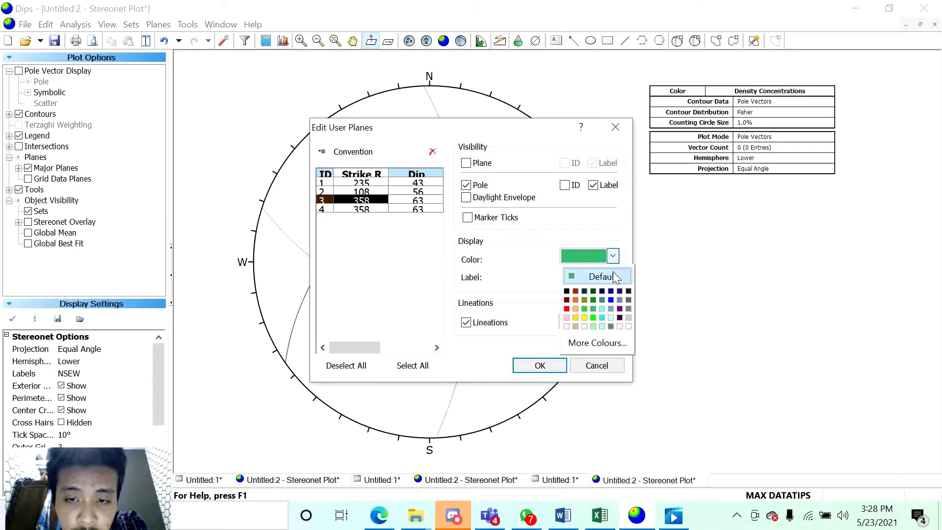
{"action": "left_click", "coordinate": [564, 309]}
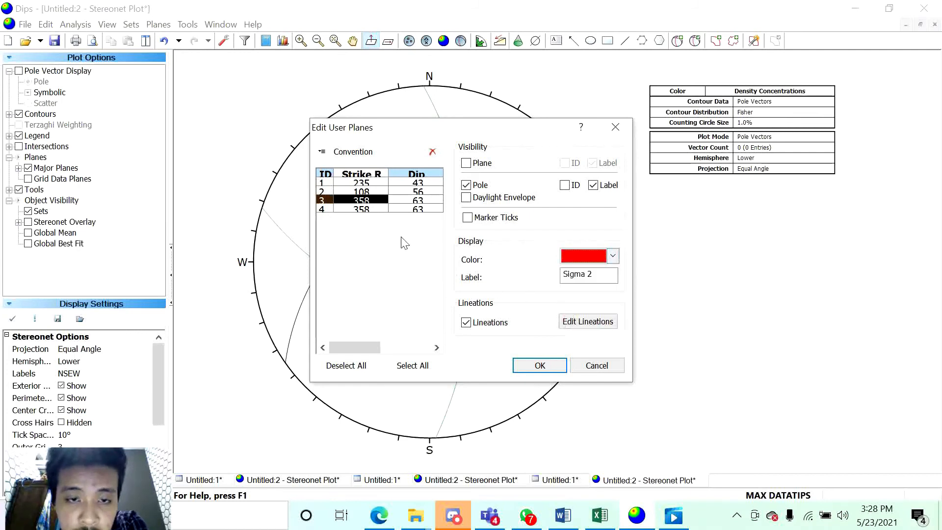
{"action": "left_click", "coordinate": [393, 210]}
{"action": "left_click", "coordinate": [612, 256]}
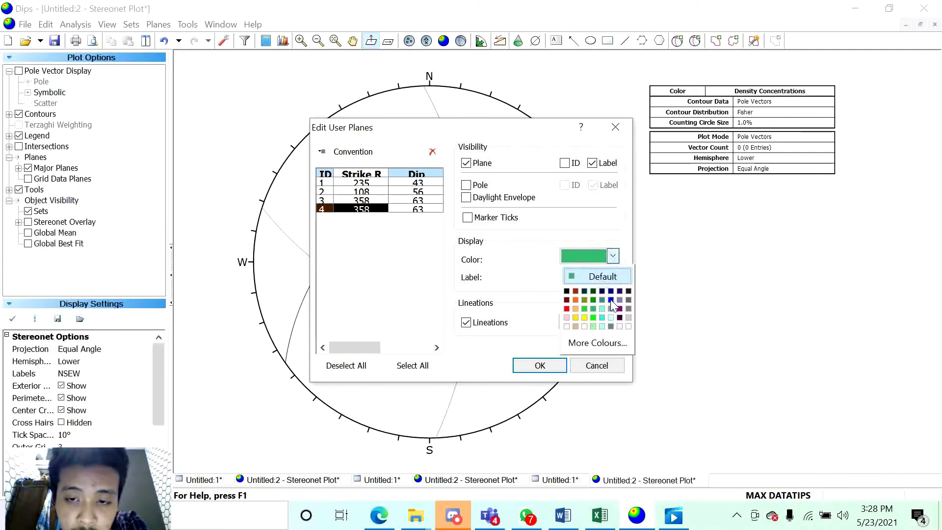
{"action": "left_click", "coordinate": [610, 300]}
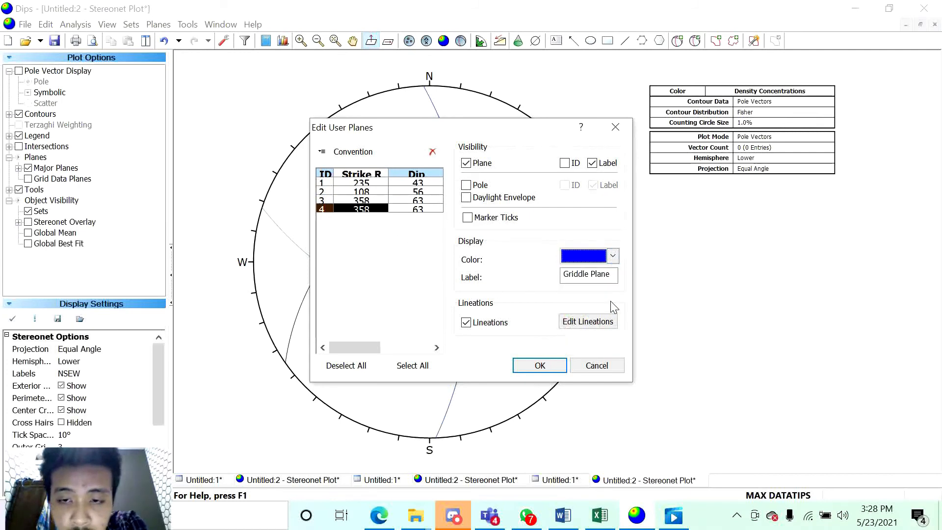
{"action": "left_click", "coordinate": [542, 367]}
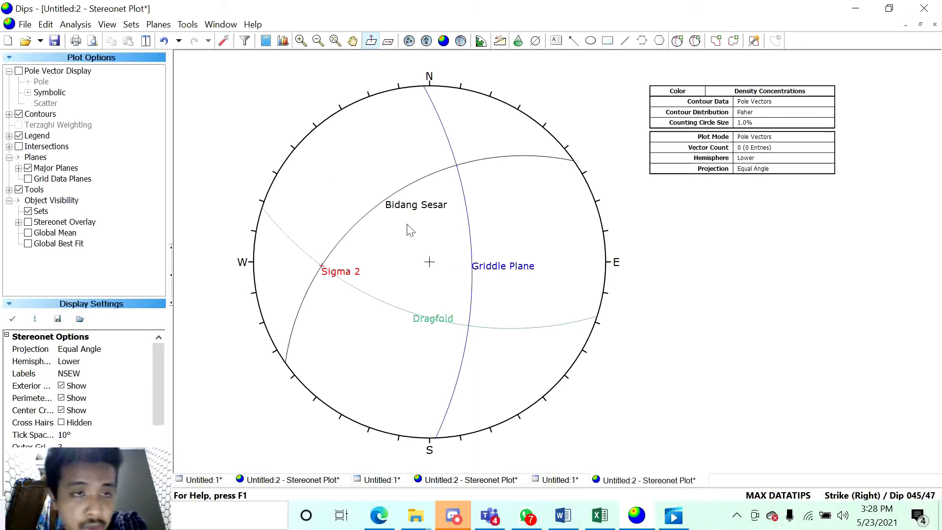
Add a pitch grid for the Griddle Plane, anchored at the Sigma 2 pole
{"action": "left_click", "coordinate": [187, 24]}
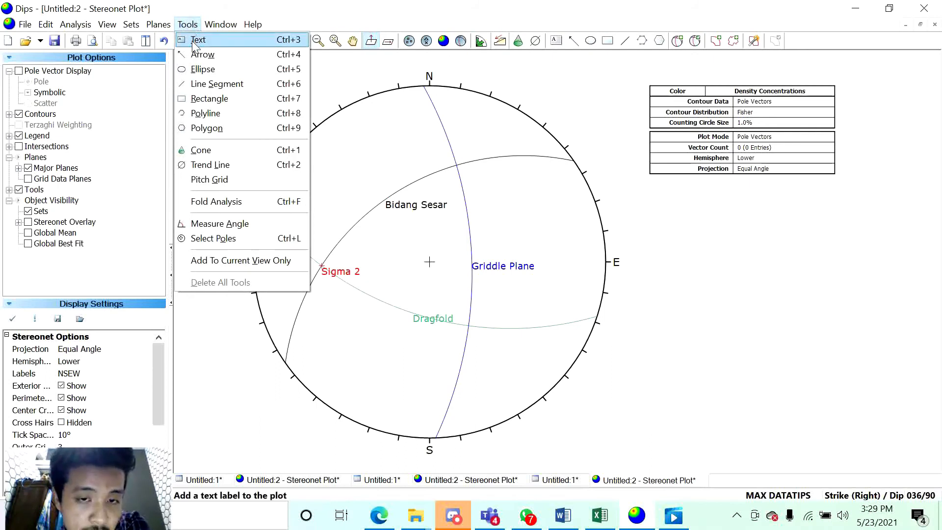
{"action": "left_click", "coordinate": [214, 180]}
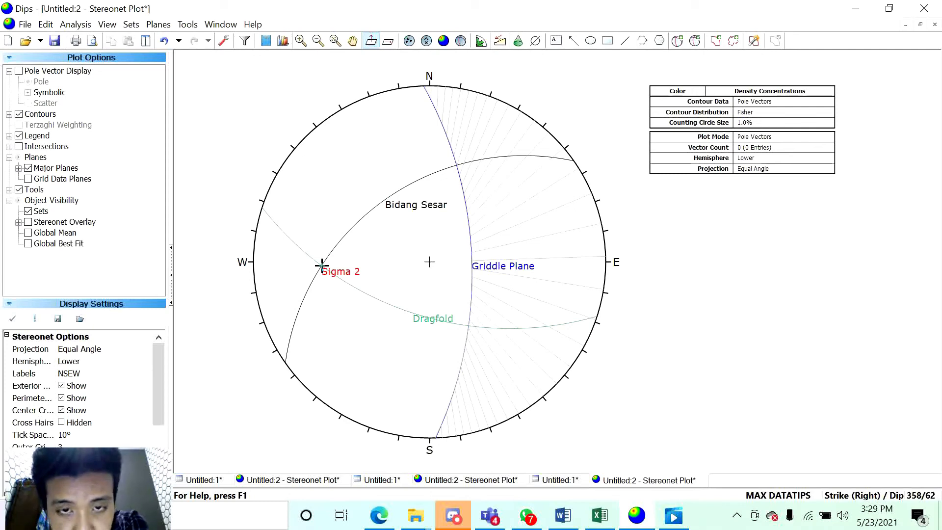
{"action": "left_click", "coordinate": [322, 265]}
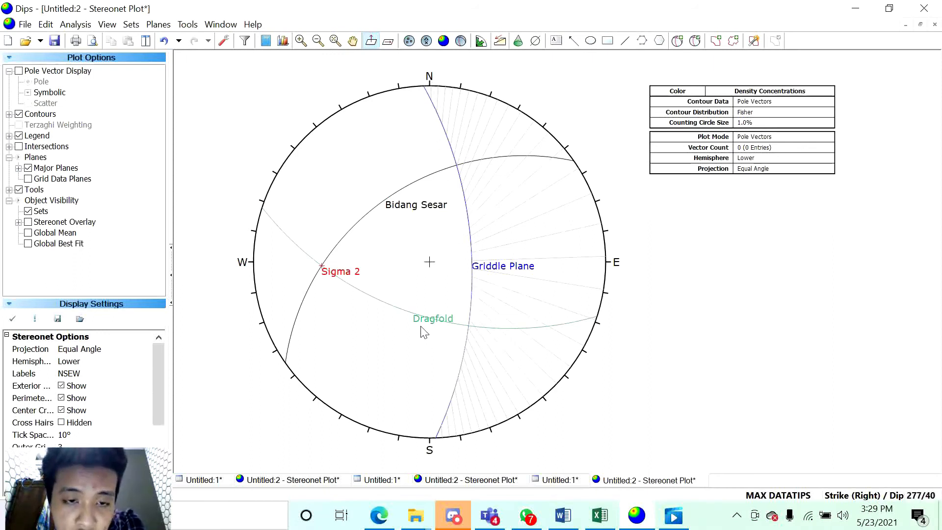
Add a "Sigma 3'" user plane at 239/46 where Dragfold crosses the Griddle Plane, showing its pole and label but not its plane
{"action": "left_click", "coordinate": [678, 41]}
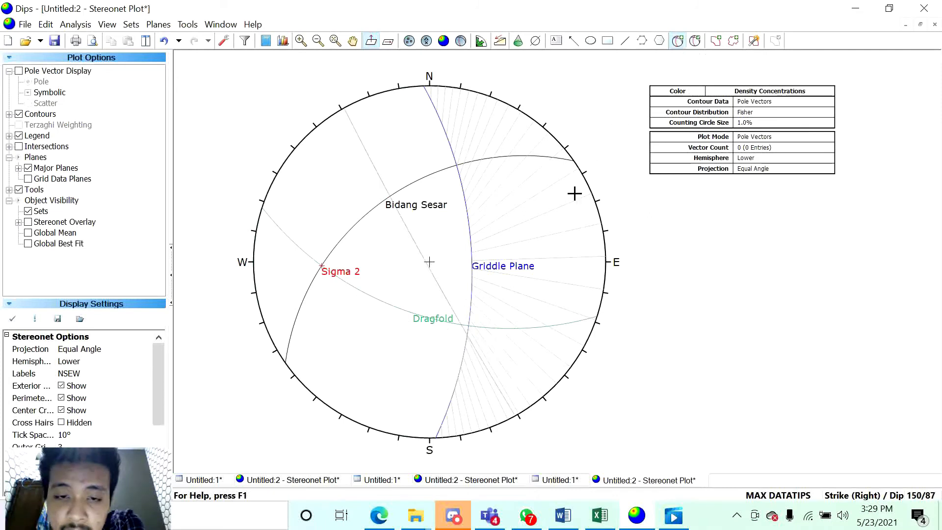
{"action": "left_click", "coordinate": [468, 326]}
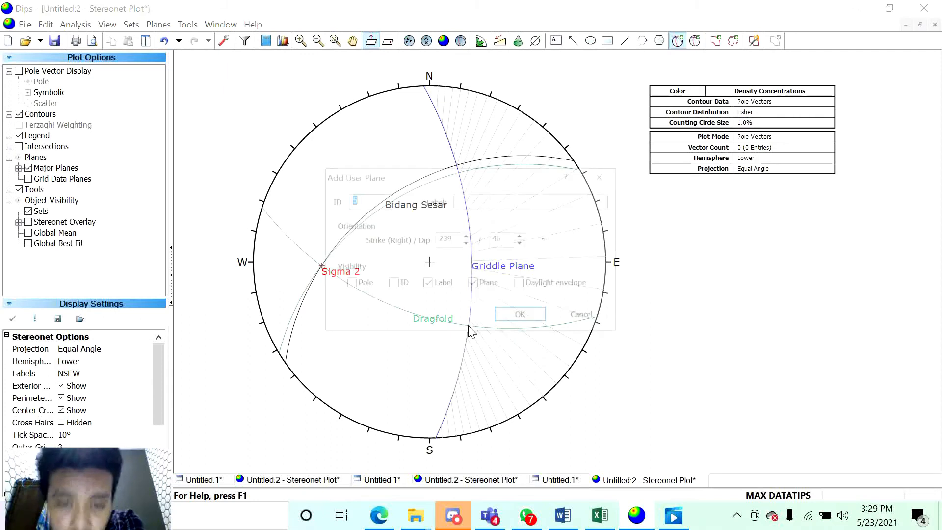
{"action": "left_click", "coordinate": [531, 199]}
{"action": "type", "text": "Sigma 3"}
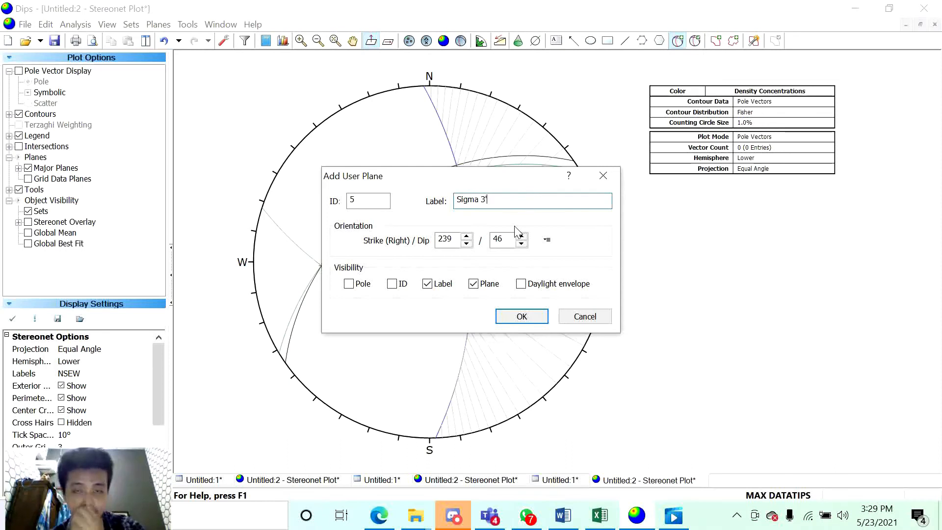
{"action": "left_click", "coordinate": [473, 285]}
{"action": "left_click", "coordinate": [350, 284]}
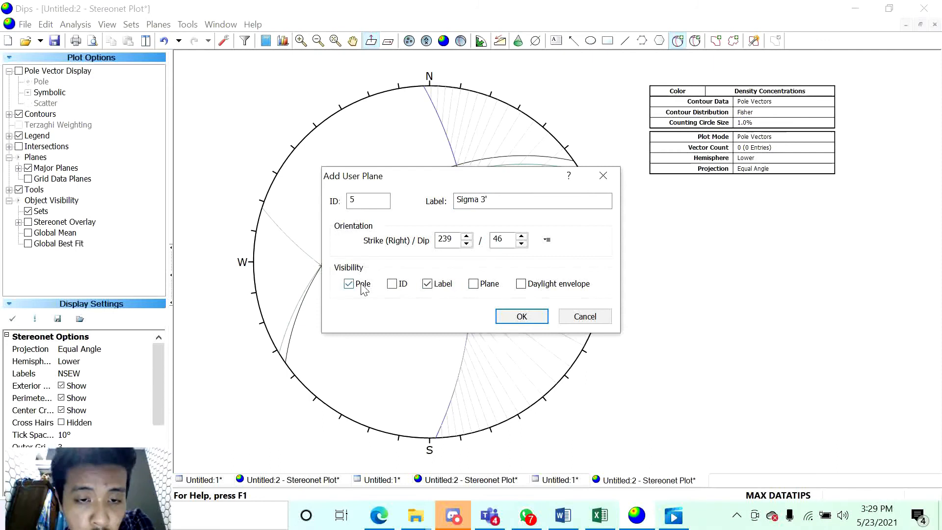
{"action": "left_click", "coordinate": [535, 320]}
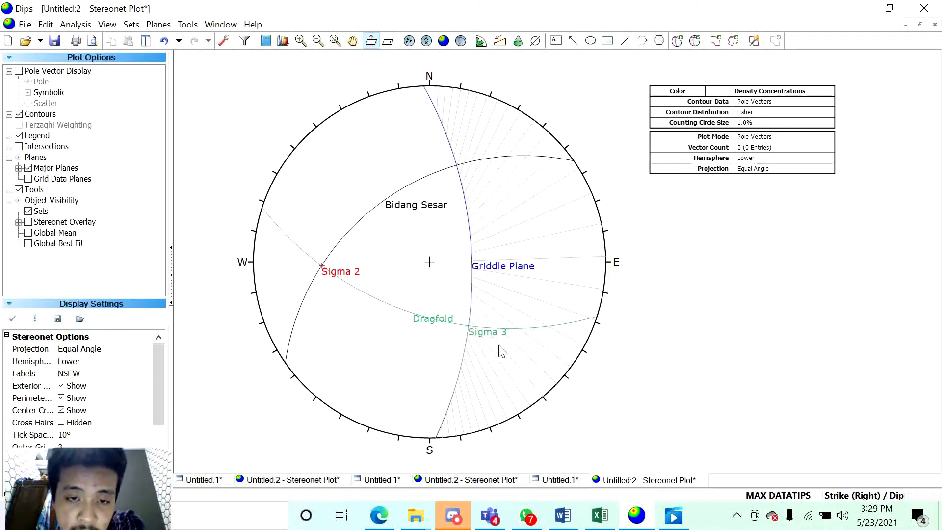
Add a "Sigma 1'" user plane at 110/54, with its pole on the Griddle Plane just below the Bidang Sesar crossing
{"action": "left_click", "coordinate": [678, 41]}
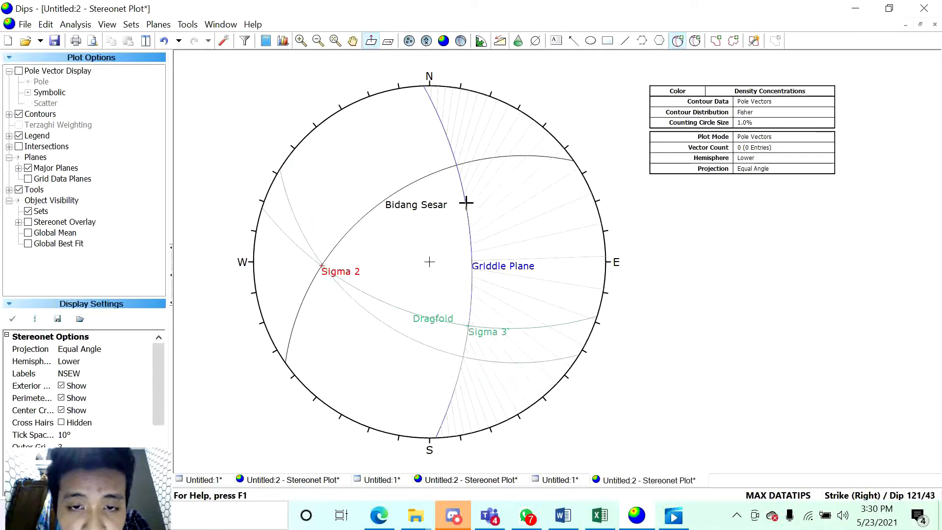
{"action": "left_click", "coordinate": [460, 177]}
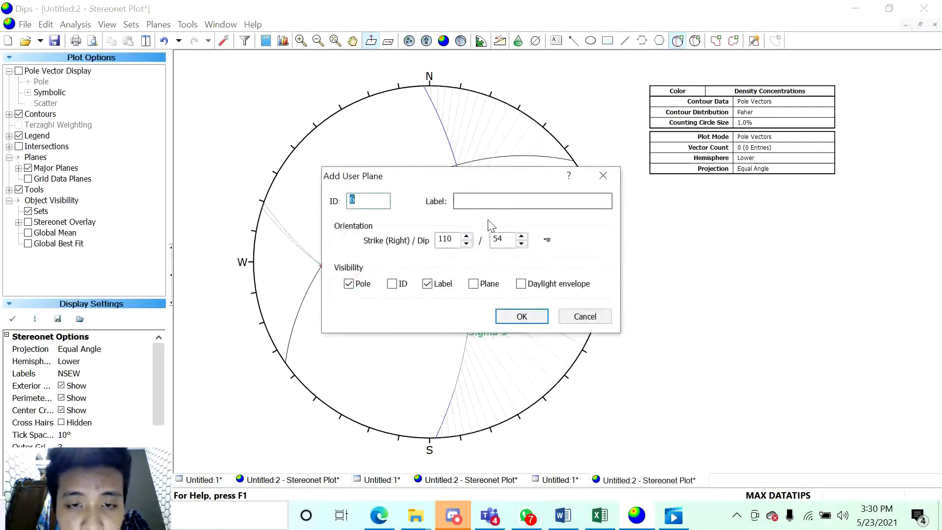
{"action": "left_click", "coordinate": [490, 202]}
{"action": "type", "text": "Sigma 1"}
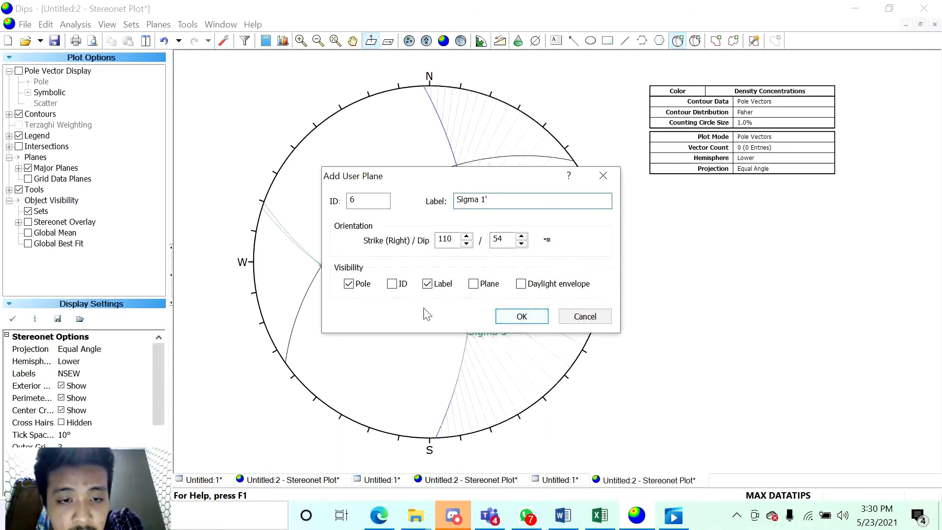
{"action": "left_click", "coordinate": [523, 317]}
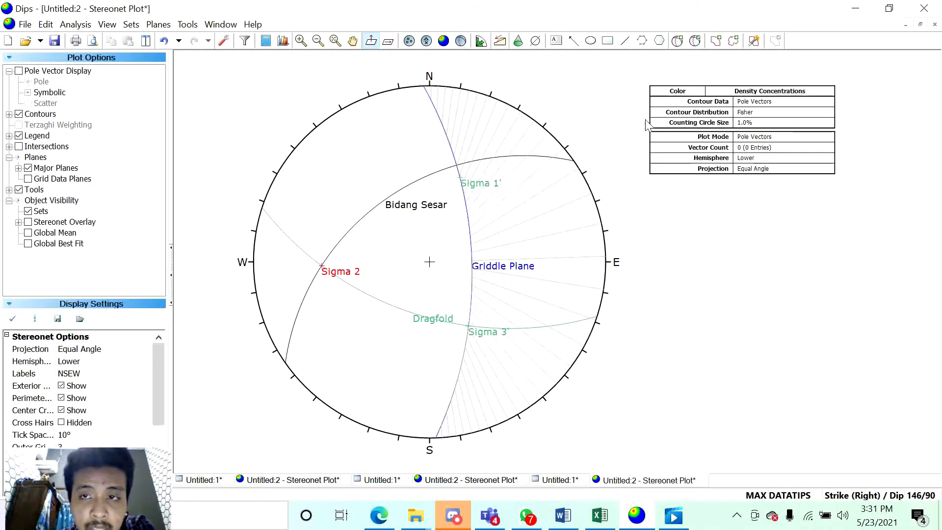
Add a "Sigma 1" user plane at 139/33, with its pole on the Griddle Plane between Sigma 1' and Sigma 3'
{"action": "left_click", "coordinate": [678, 43]}
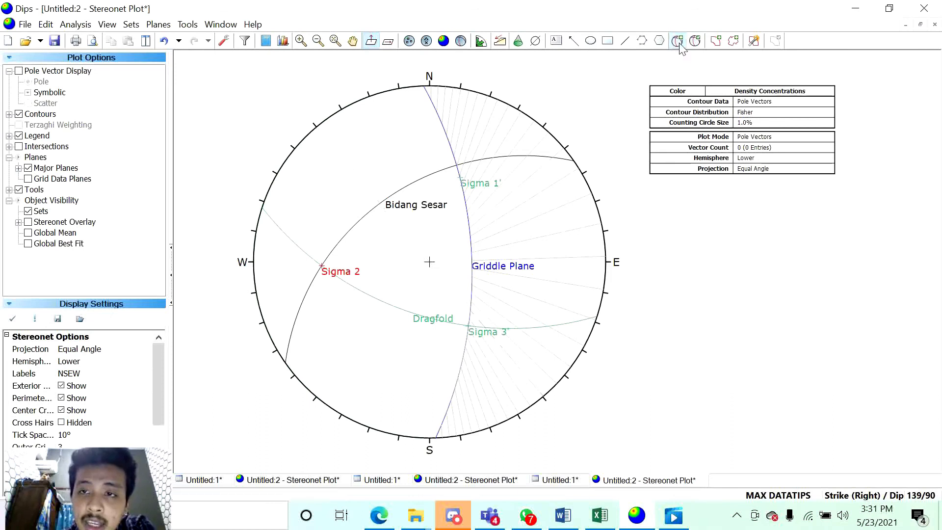
{"action": "left_click", "coordinate": [677, 43]}
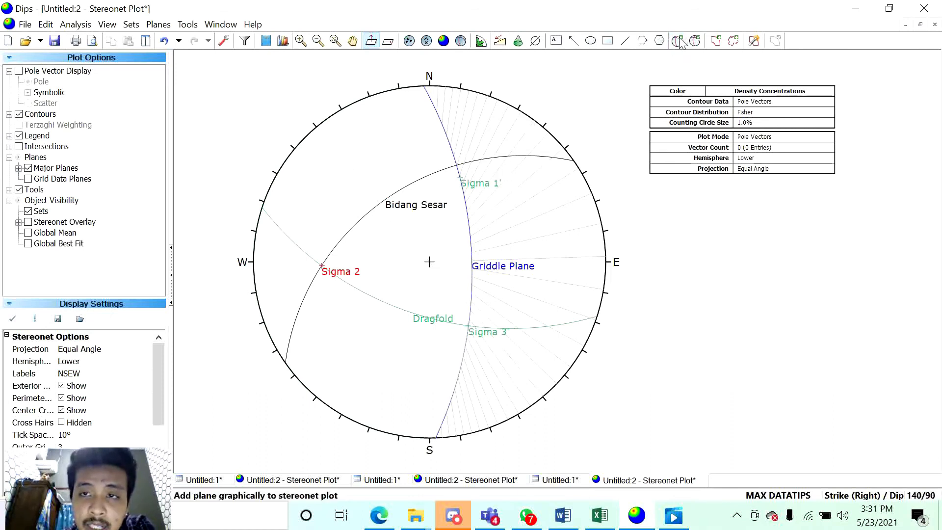
{"action": "left_click", "coordinate": [469, 228]}
{"action": "left_click", "coordinate": [496, 199]}
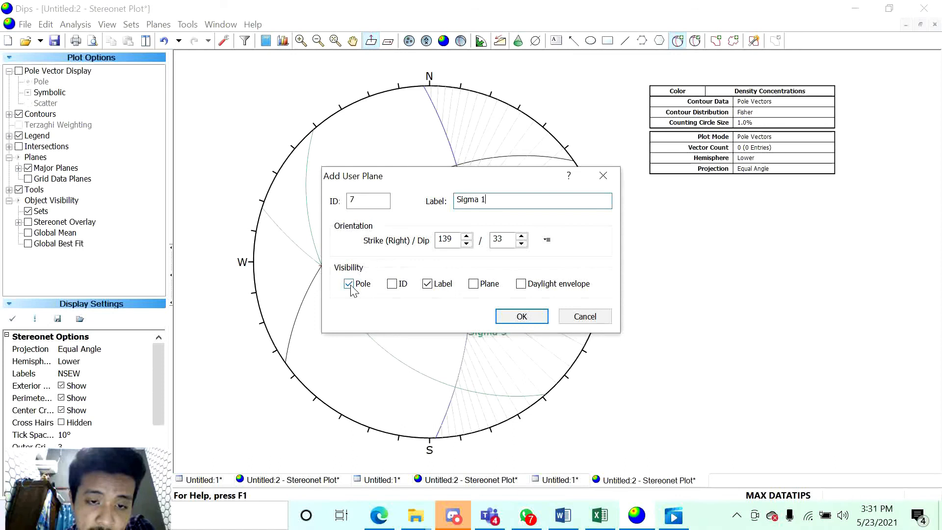
{"action": "left_click", "coordinate": [521, 318]}
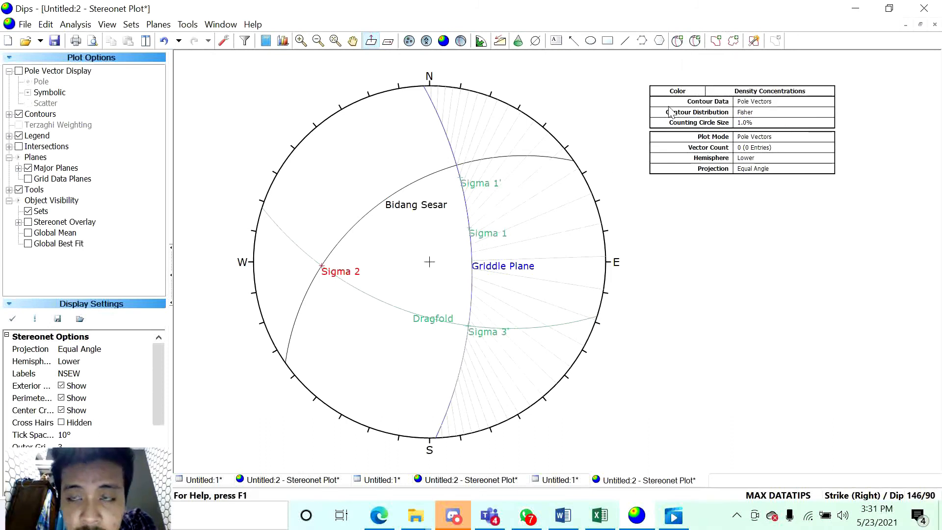
Add a "Sigma 3" user plane at 258/73 with its pole on the Griddle Plane, and delete the pitch grid
{"action": "left_click", "coordinate": [678, 41]}
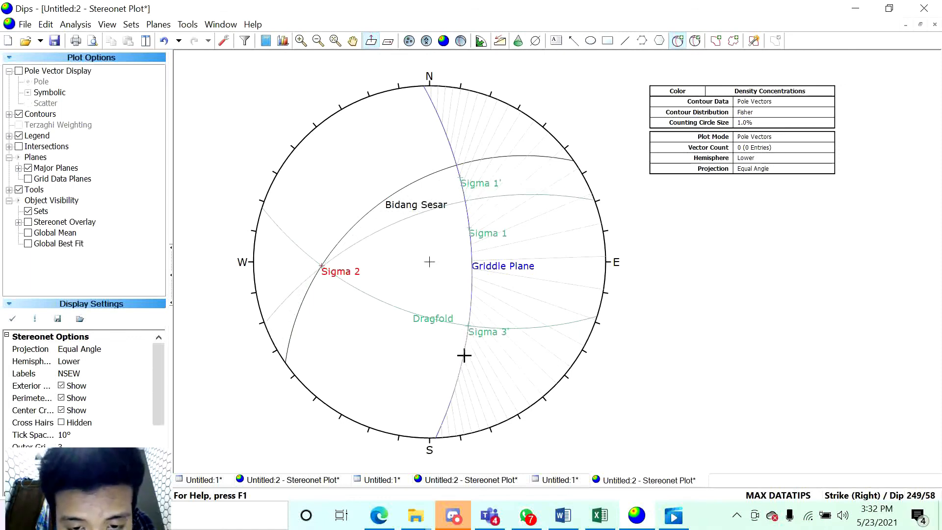
{"action": "left_click", "coordinate": [455, 390]}
{"action": "left_click", "coordinate": [488, 207]}
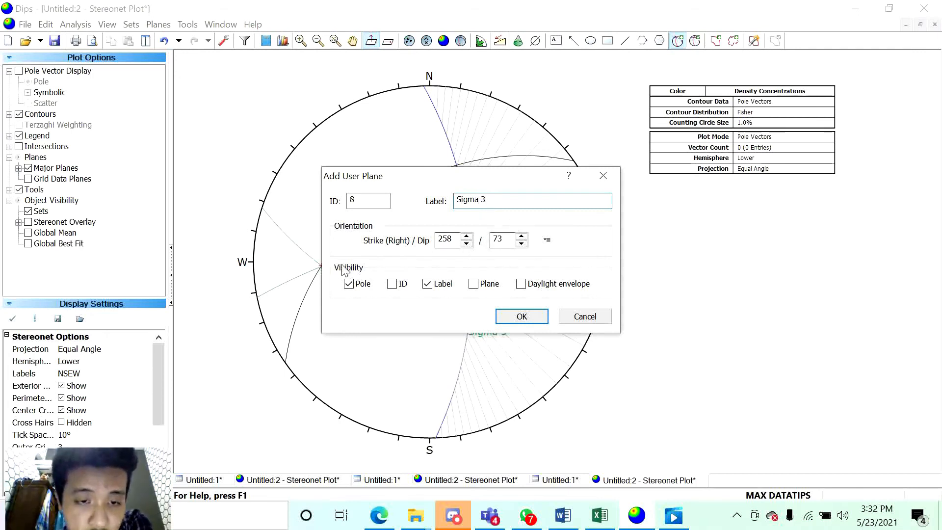
{"action": "left_click", "coordinate": [521, 316]}
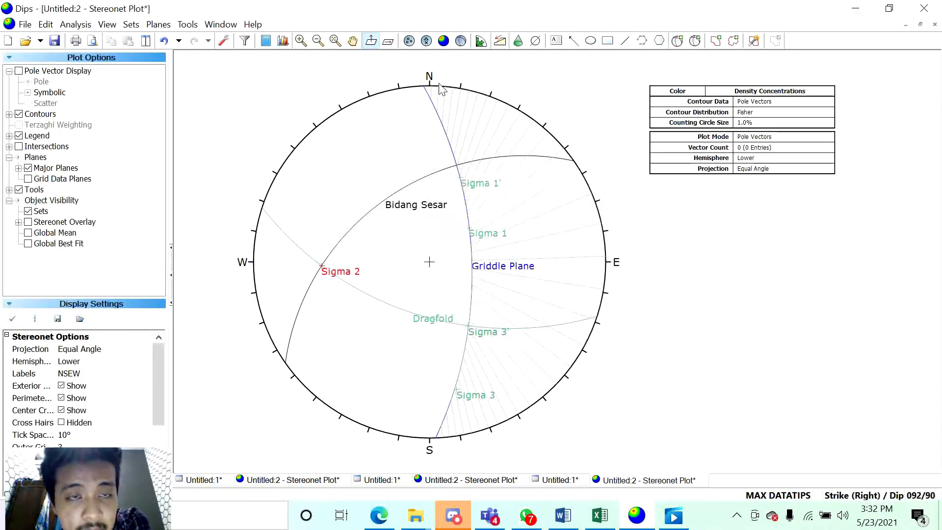
{"action": "left_click", "coordinate": [187, 24]}
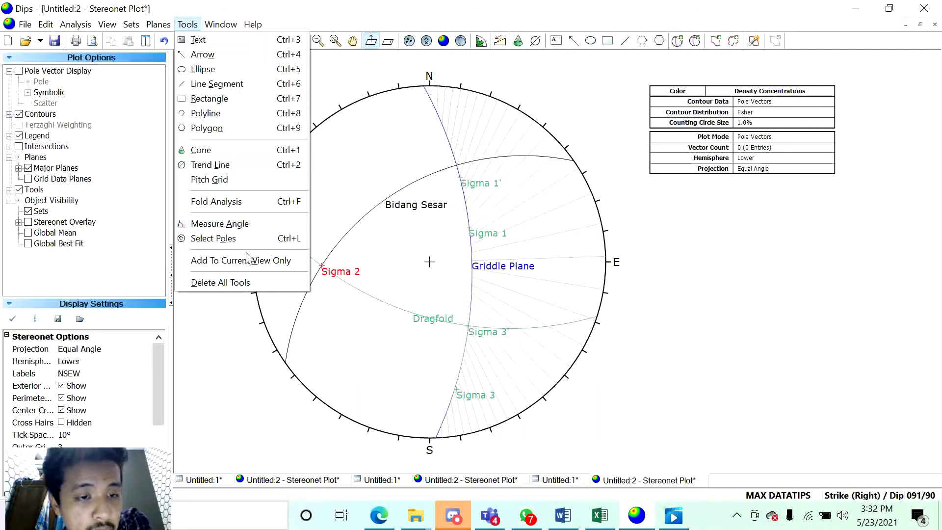
{"action": "left_click", "coordinate": [240, 282]}
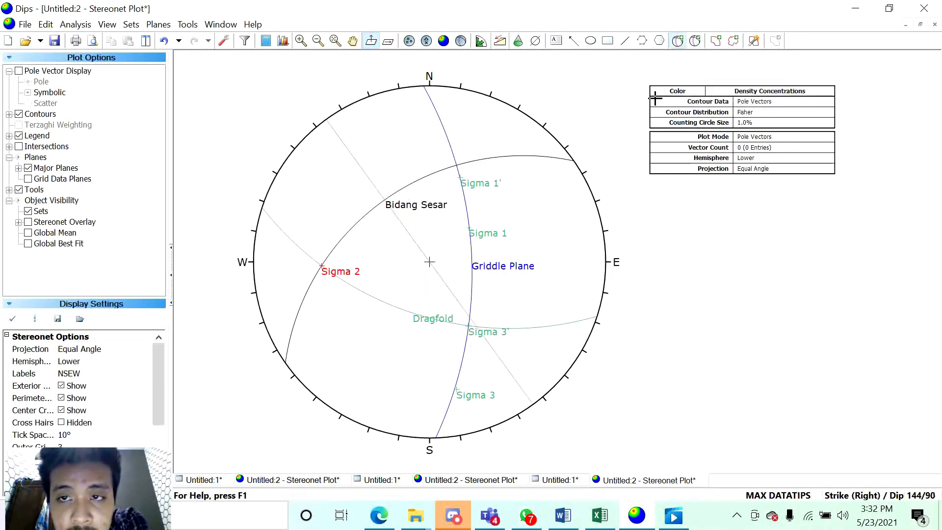
Recolor the Sigma 3 and Sigma 1 user planes red
{"action": "left_click", "coordinate": [696, 41]}
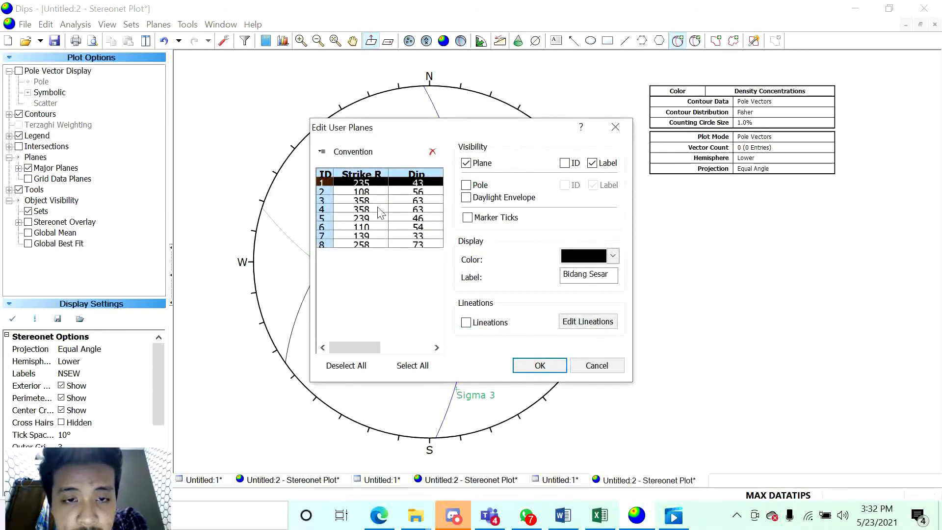
{"action": "left_click", "coordinate": [385, 244]}
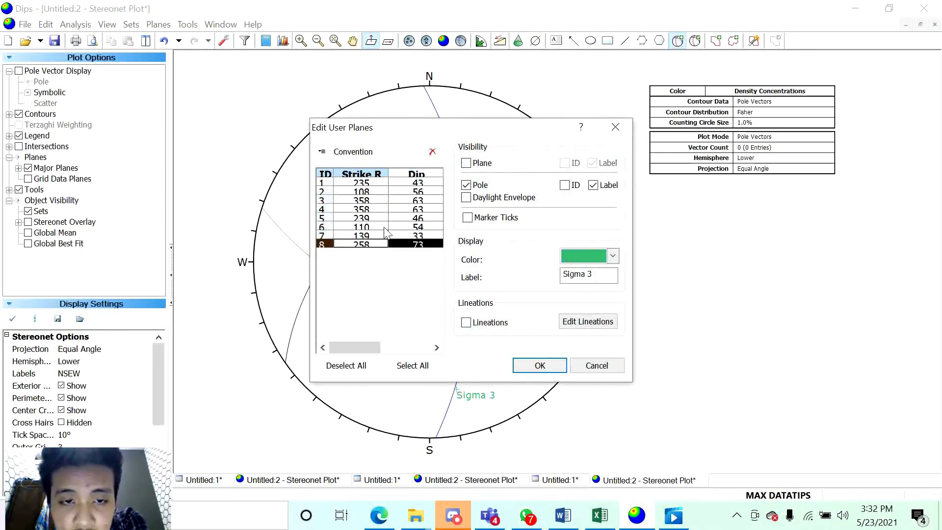
{"action": "left_click", "coordinate": [613, 256]}
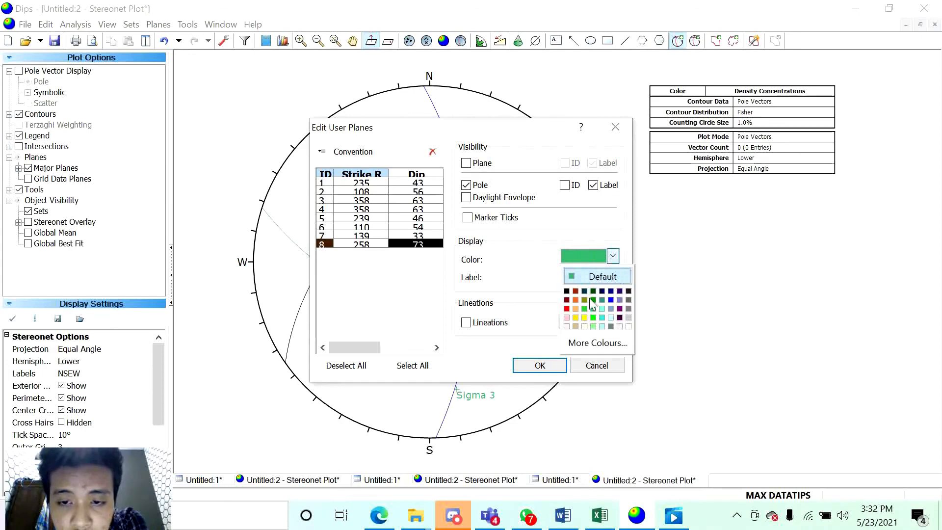
{"action": "left_click", "coordinate": [567, 308]}
{"action": "left_click", "coordinate": [416, 235]}
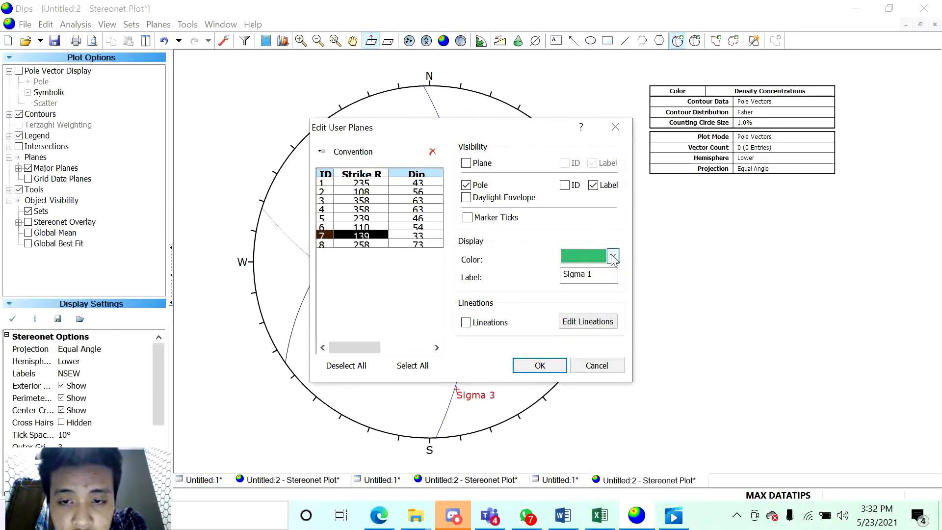
{"action": "left_click", "coordinate": [613, 257]}
{"action": "left_click", "coordinate": [567, 308]}
Recolor the Sigma 3' and Sigma 1' user planes black and apply the user plane edits
{"action": "left_click", "coordinate": [417, 227]}
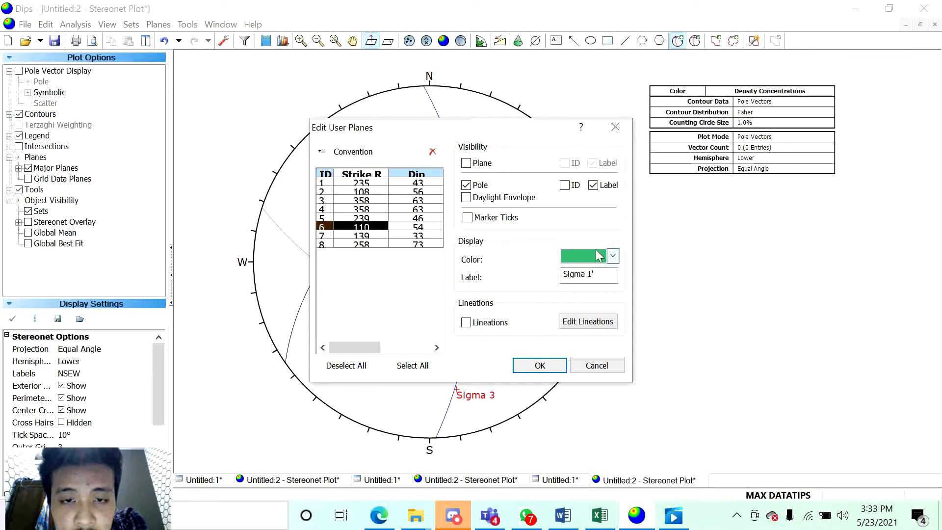
{"action": "left_click", "coordinate": [418, 216]}
{"action": "left_click", "coordinate": [418, 209]}
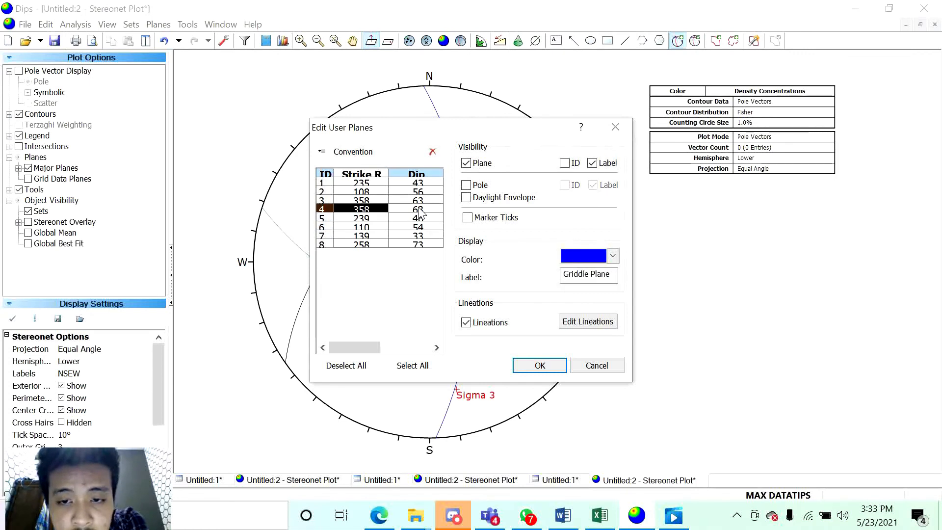
{"action": "left_click", "coordinate": [418, 218]}
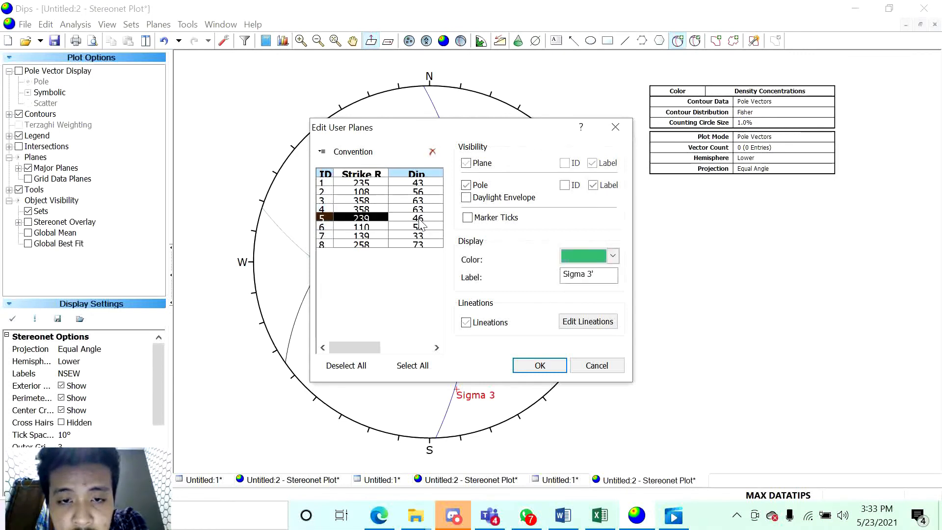
{"action": "left_click", "coordinate": [613, 256]}
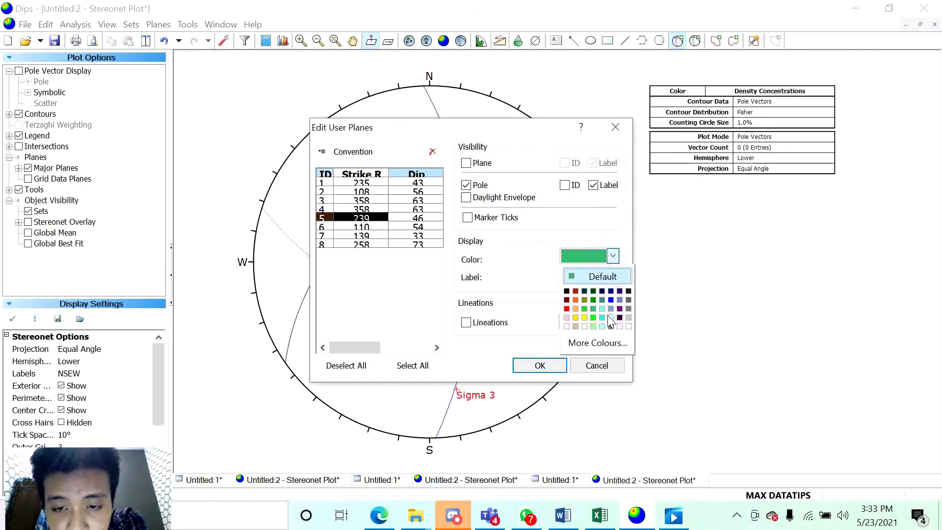
{"action": "left_click", "coordinate": [568, 292]}
{"action": "left_click", "coordinate": [425, 227]}
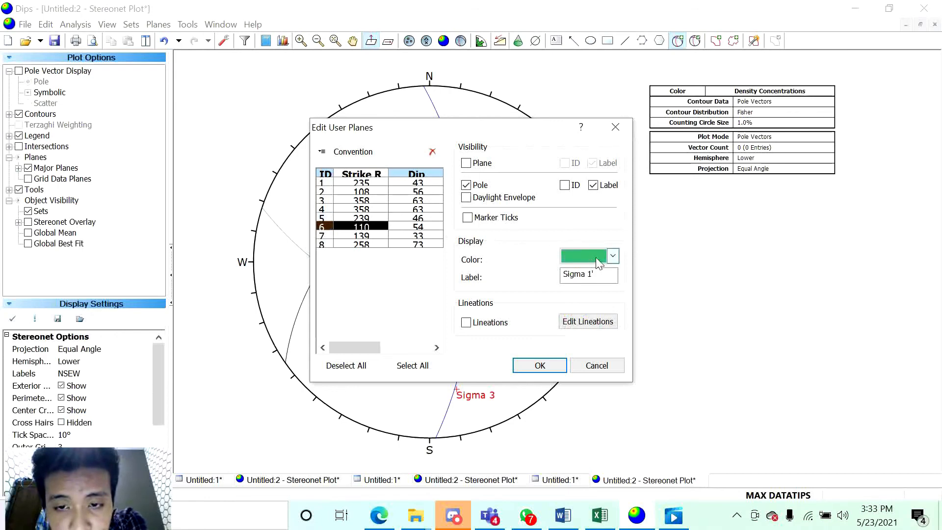
{"action": "left_click", "coordinate": [612, 257]}
{"action": "left_click", "coordinate": [575, 294]}
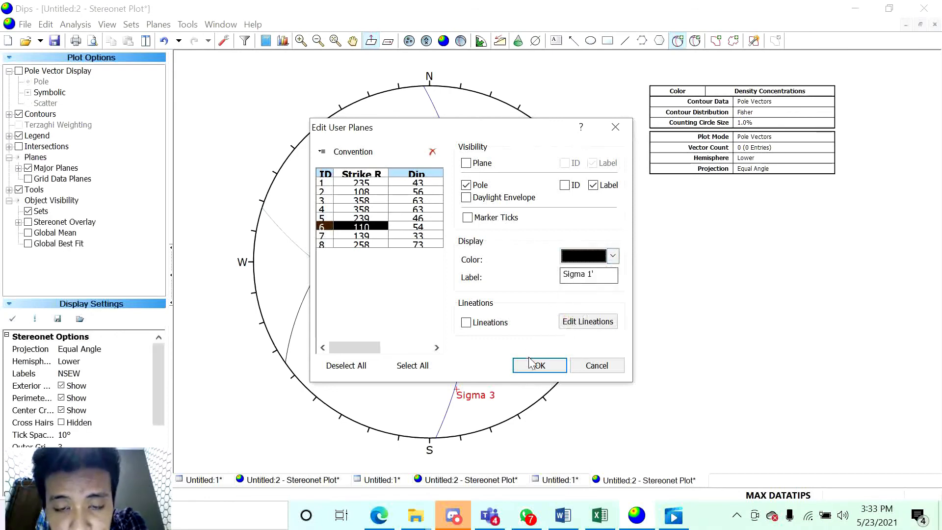
{"action": "left_click", "coordinate": [538, 365]}
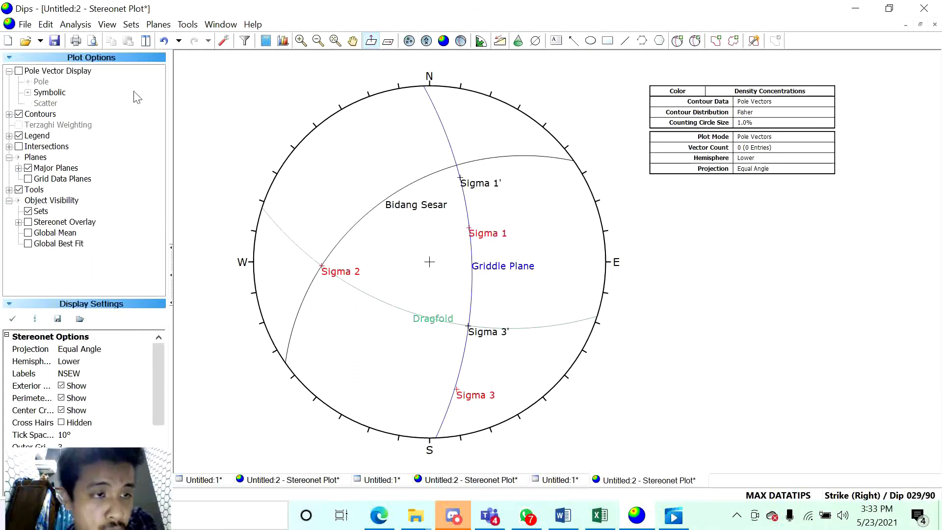
List the user planes in the plot legend and switch the orientation convention to Trend / Plunge
{"action": "left_click", "coordinate": [20, 137]}
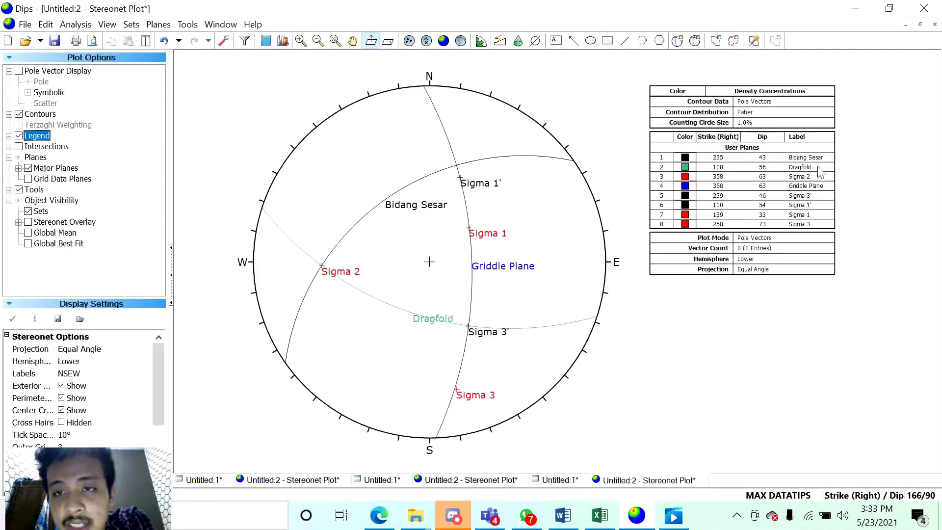
{"action": "left_click", "coordinate": [841, 496]}
{"action": "left_click", "coordinate": [841, 497]}
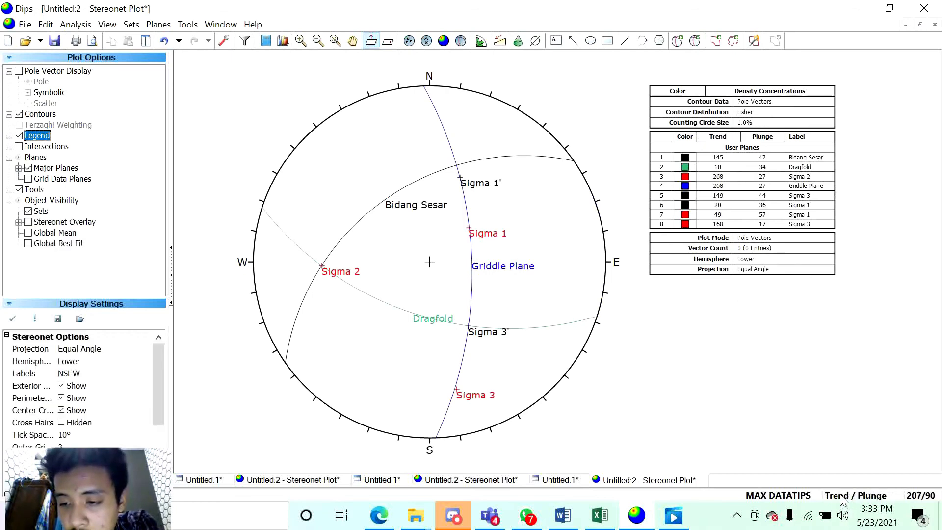